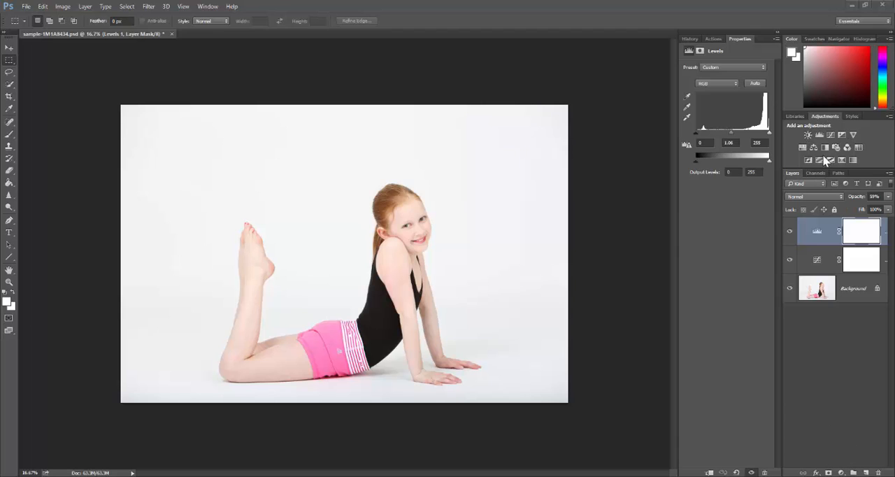
# Review the Curves and Levels adjustment layers and the direct image adjustments available for the Background layer
pyautogui.click(819, 261)
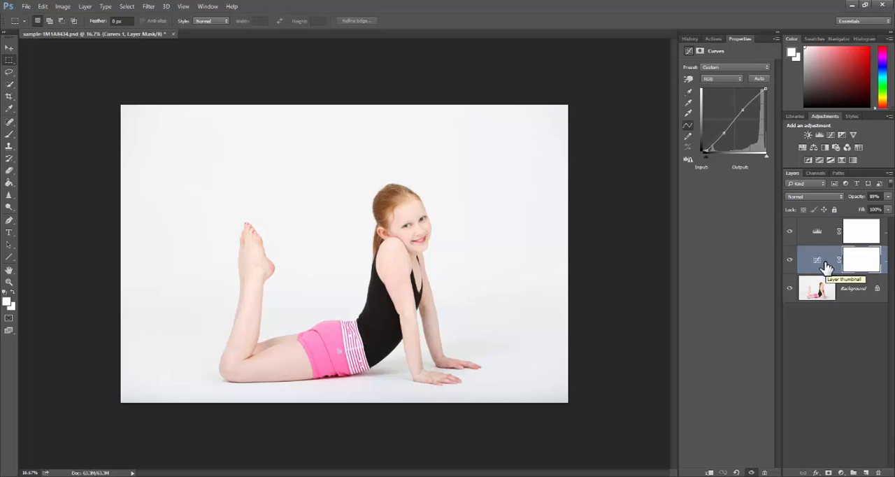
pyautogui.click(829, 235)
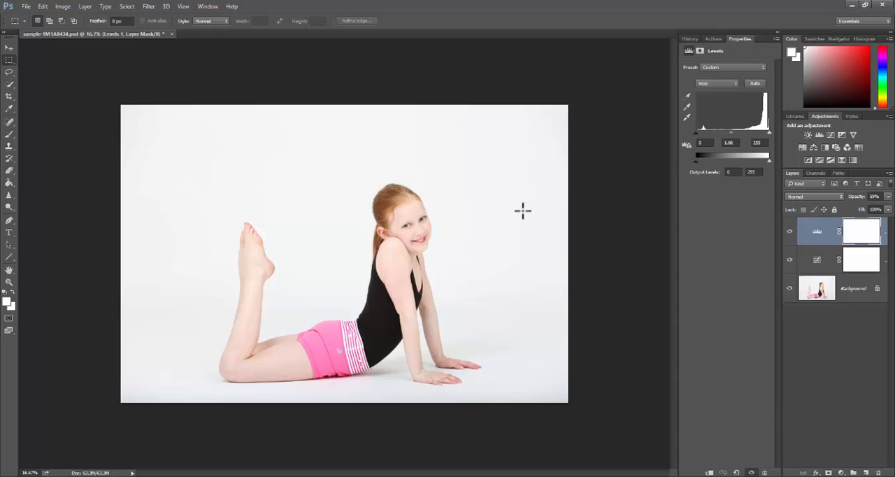
pyautogui.click(817, 288)
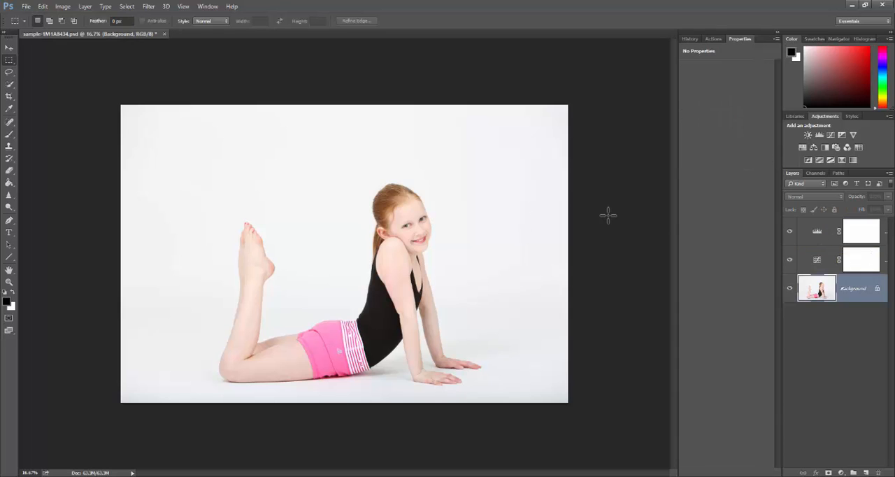
pyautogui.click(63, 9)
pyautogui.moveTo(93, 39)
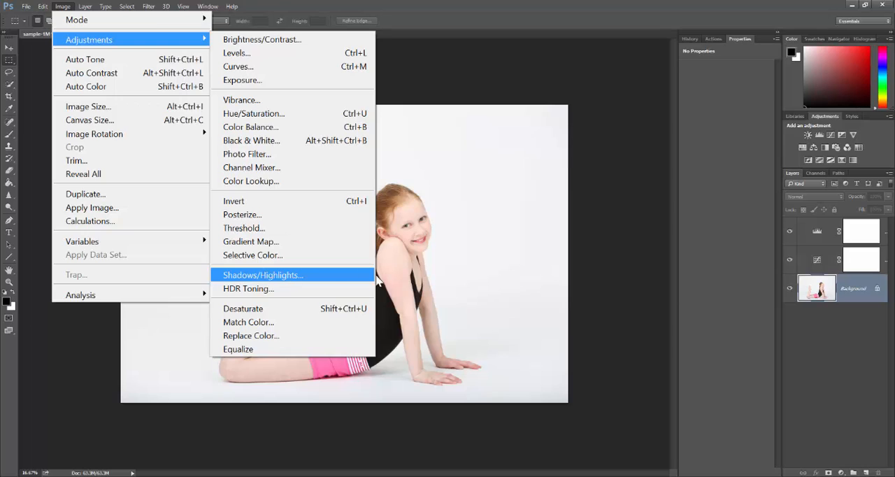
pyautogui.click(128, 8)
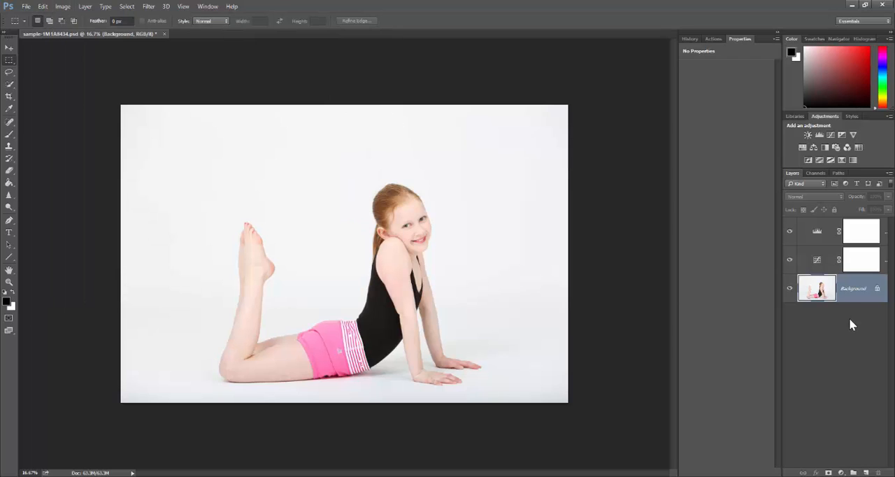
# Add a Color Balance adjustment layer above the Levels layer
pyautogui.click(824, 236)
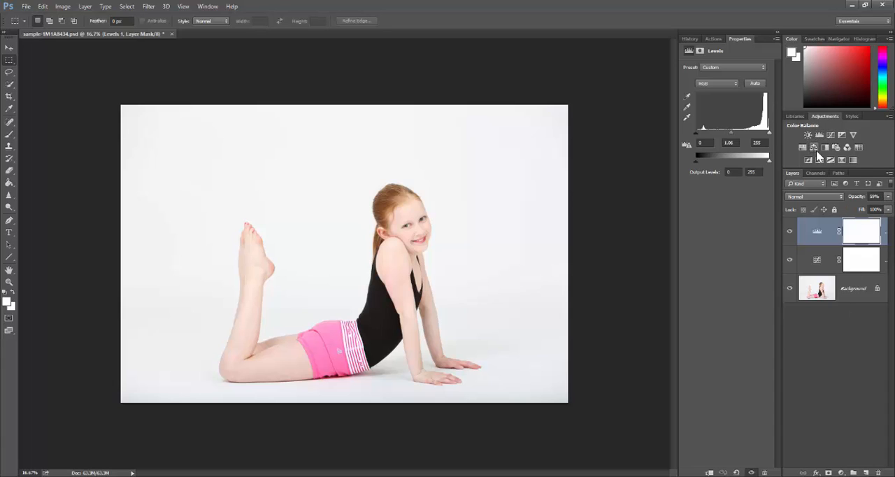
pyautogui.click(842, 473)
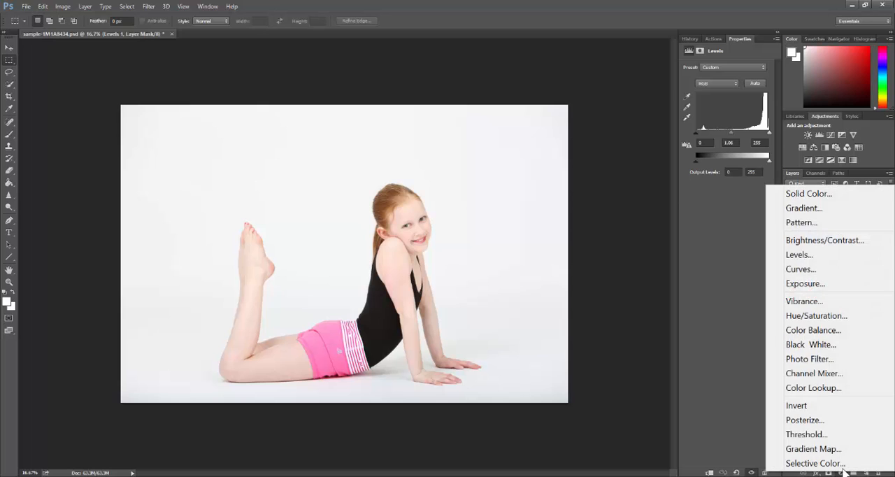
pyautogui.click(829, 332)
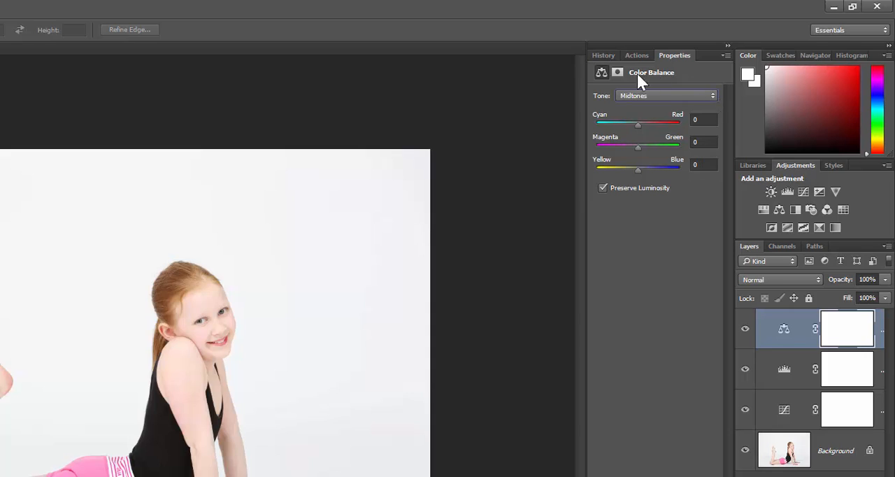
# Set the Color Balance midtones to -2 for Magenta–Green and +3 for Yellow–Blue, keeping Cyan–Red at 0
pyautogui.click(714, 95)
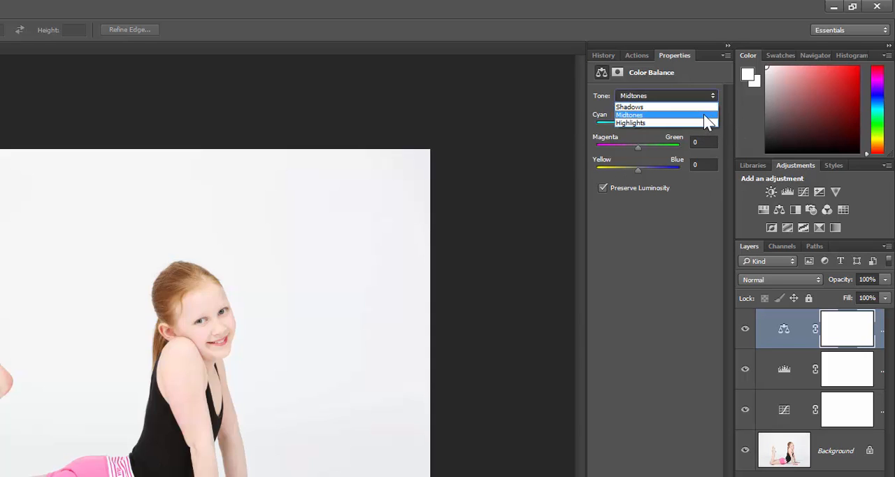
pyautogui.click(704, 115)
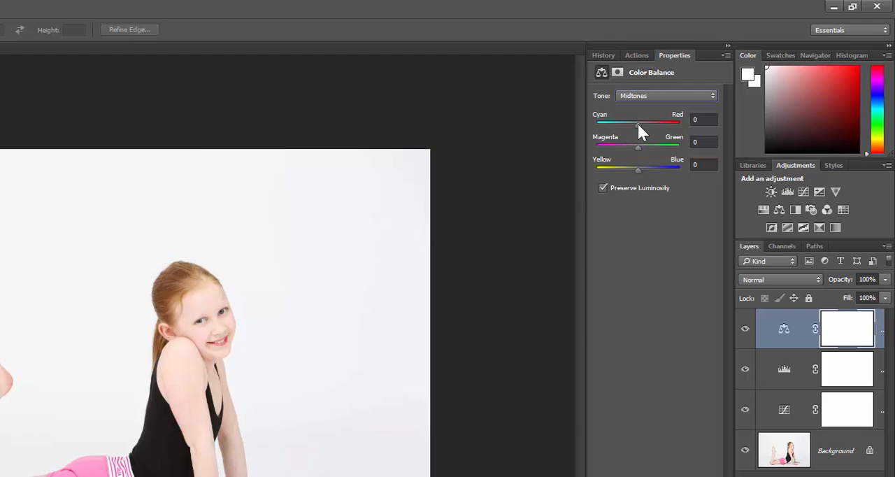
pyautogui.moveTo(638, 126)
pyautogui.mouseDown()
pyautogui.moveTo(630, 126)
pyautogui.moveTo(639, 125)
pyautogui.mouseUp()
pyautogui.click(636, 147)
pyautogui.moveTo(637, 168)
pyautogui.mouseDown()
pyautogui.moveTo(646, 167)
pyautogui.moveTo(625, 166)
pyautogui.moveTo(651, 166)
pyautogui.moveTo(633, 167)
pyautogui.moveTo(640, 168)
pyautogui.mouseUp()
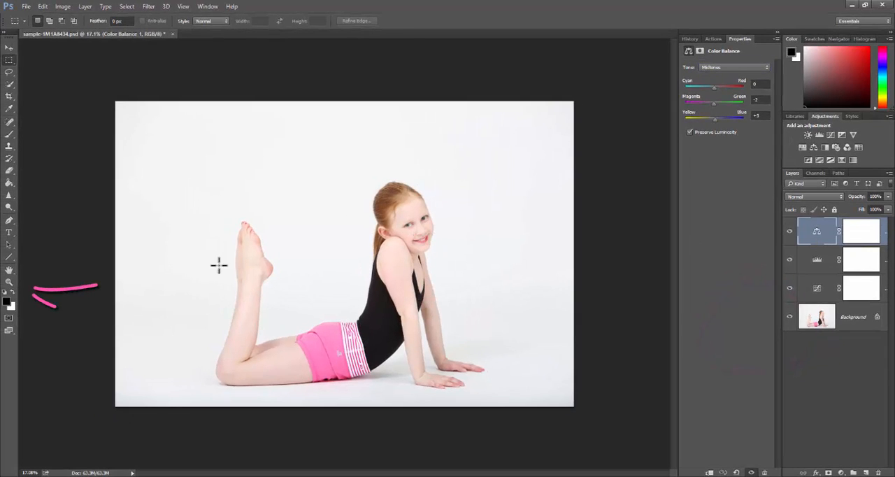
# Examine the colour correction at 100% beside the girl's shoulder, on the whole photo, and on her face
pyautogui.click(184, 7)
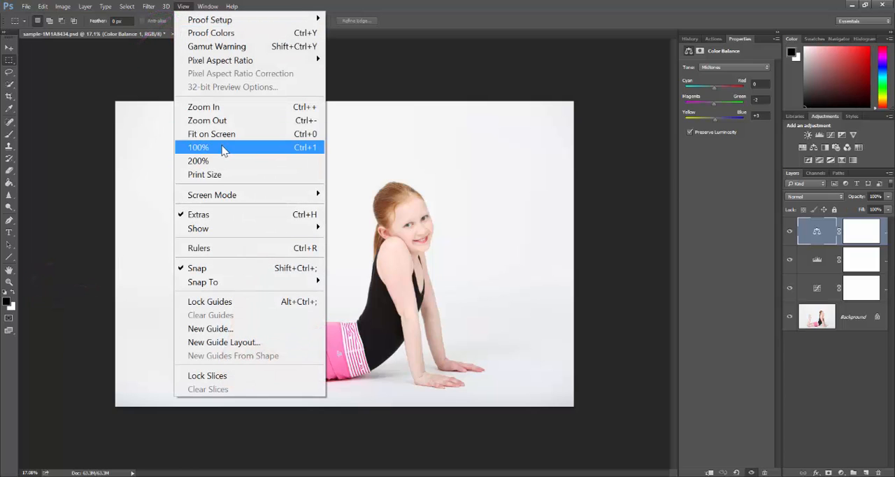
pyautogui.click(224, 148)
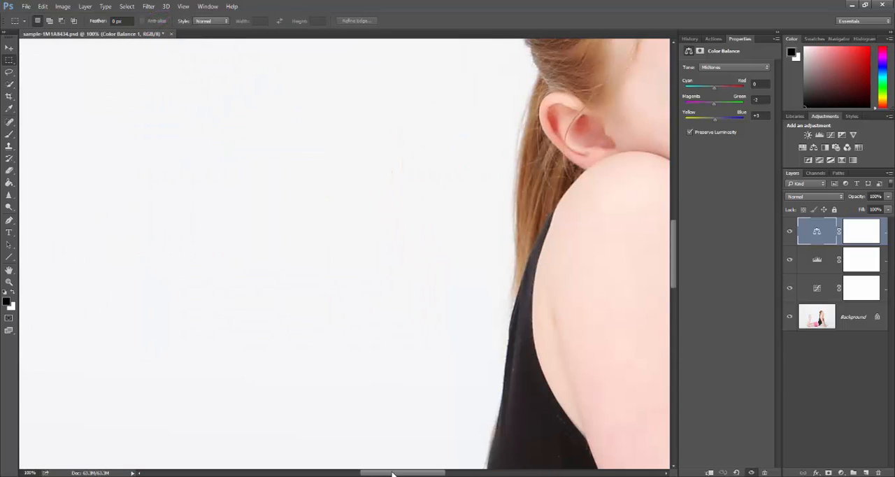
pyautogui.moveTo(394, 474); pyautogui.dragTo(440, 476)
pyautogui.hotkey('ctrl', '0')
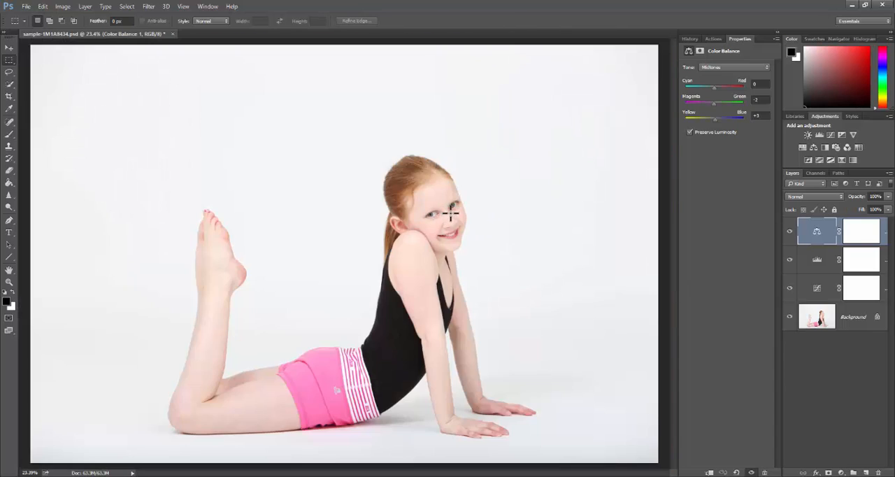
pyautogui.scroll(10, 447, 211)
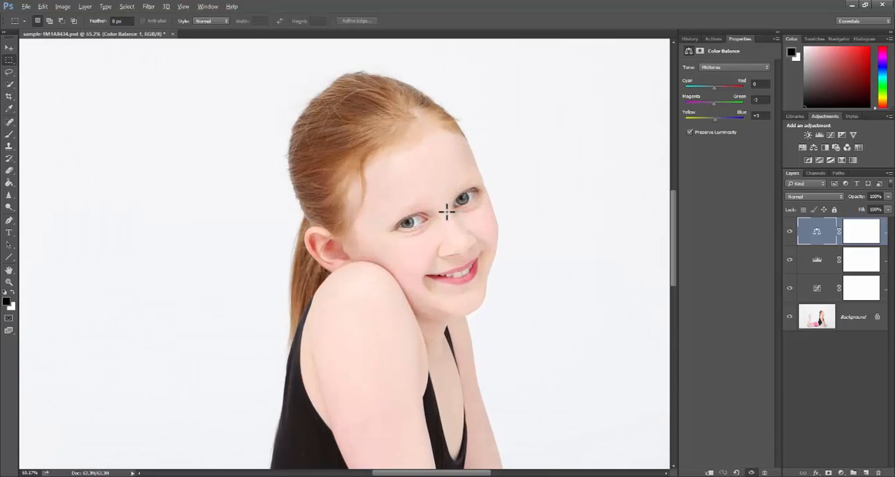
# Look at the Color Balance settings for Shadows and return to the Midtones range
pyautogui.click(733, 65)
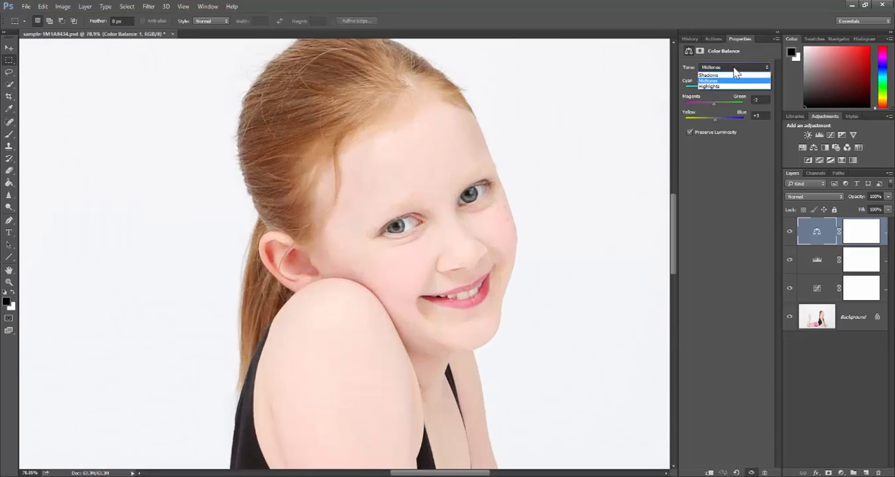
pyautogui.click(735, 70)
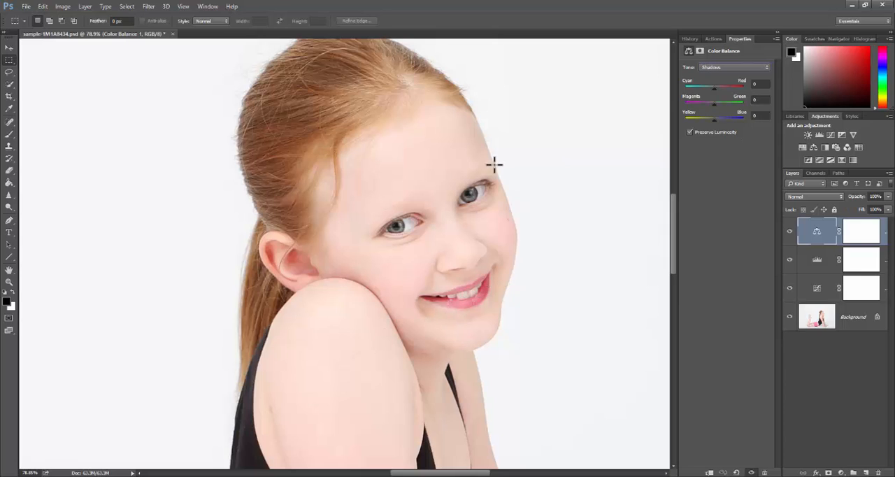
pyautogui.press('Up')
# Compare the girl's face with and without the Color Balance layer by toggling its visibility, leaving it visible
pyautogui.scroll(-1, 502, 302)
pyautogui.scroll(-2, 503, 301)
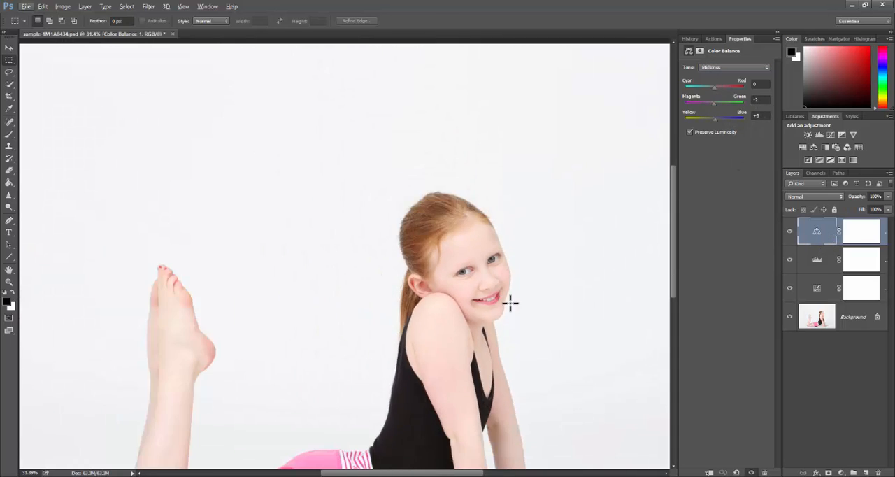
pyautogui.scroll(4, 508, 304)
pyautogui.scroll(2, 508, 263)
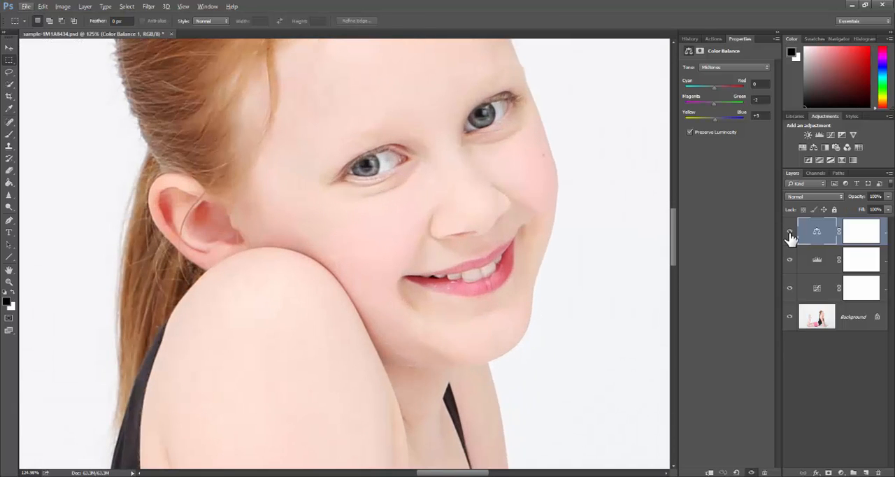
pyautogui.click(790, 235)
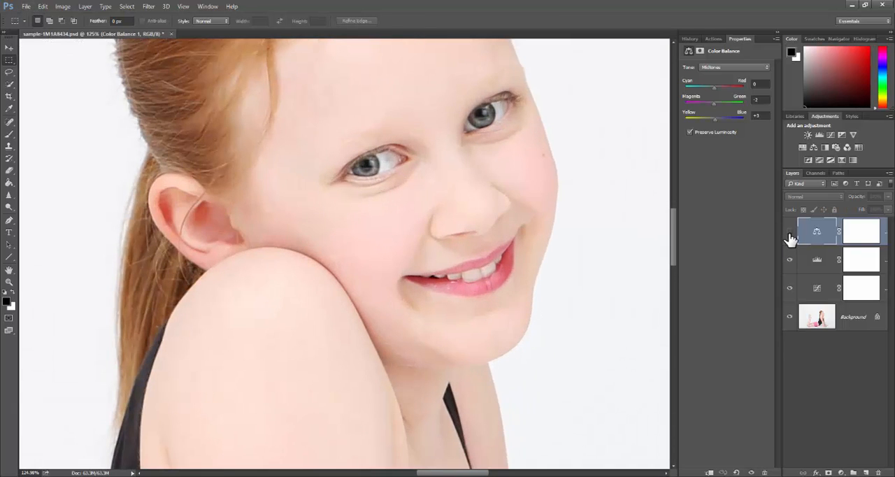
pyautogui.click(790, 233)
pyautogui.click(790, 233)
pyautogui.click(790, 233)
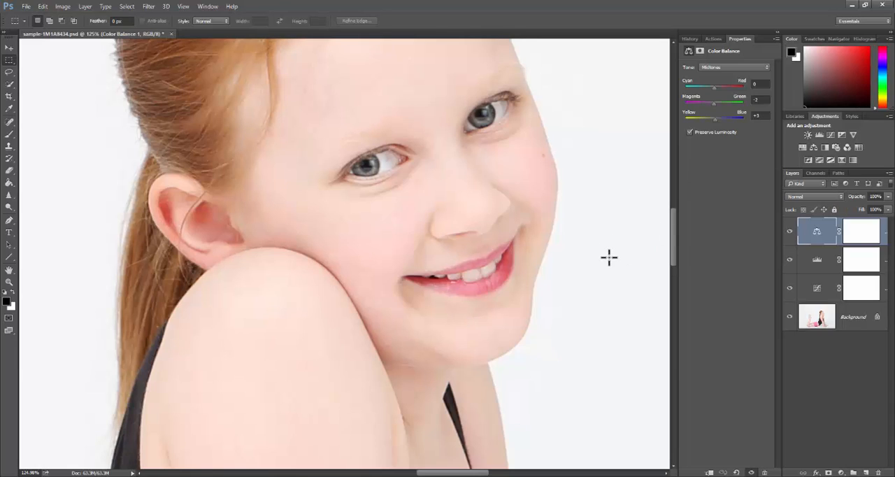
# Examine the whole photo and close-up areas of the girl's face, hands, legs and pink shorts for colour and retouching needs
pyautogui.hotkey('ctrl', '0')
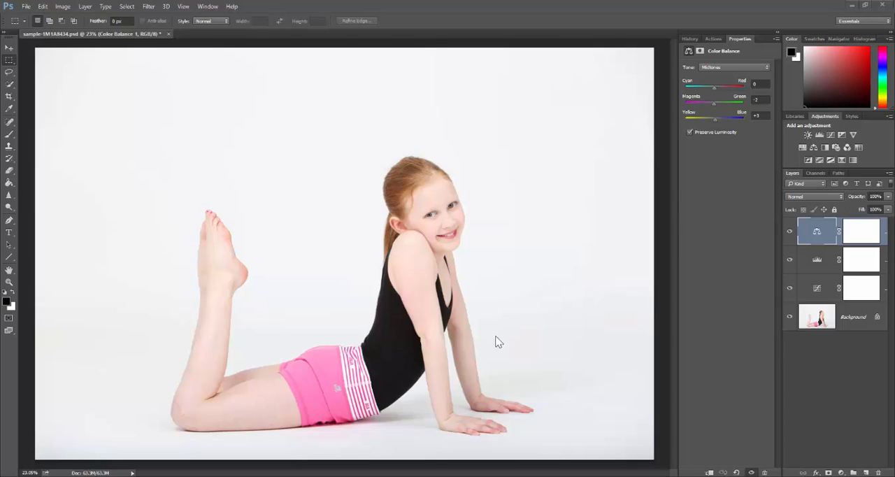
pyautogui.scroll(6, 473, 232)
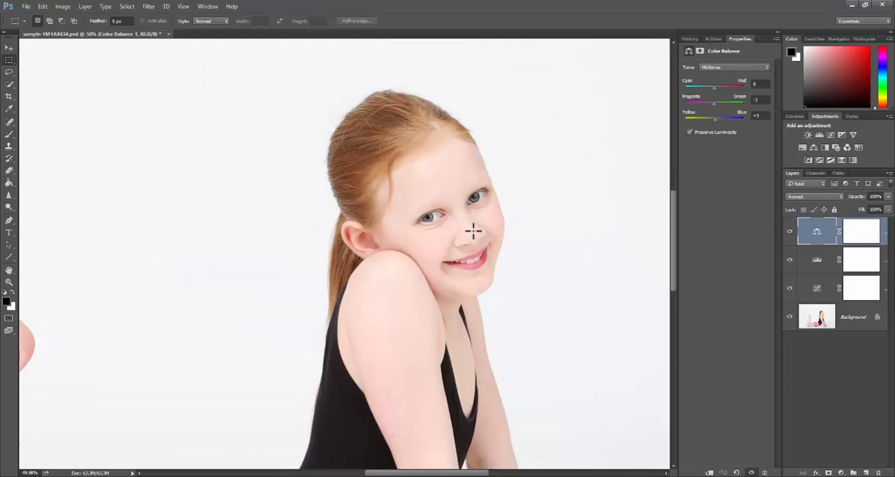
pyautogui.scroll(-6, 474, 232)
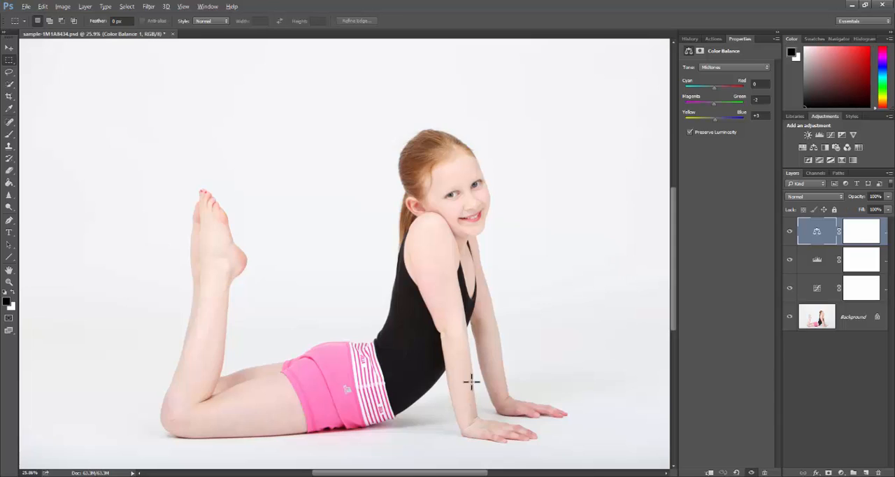
pyautogui.scroll(5, 473, 379)
pyautogui.scroll(3, 506, 396)
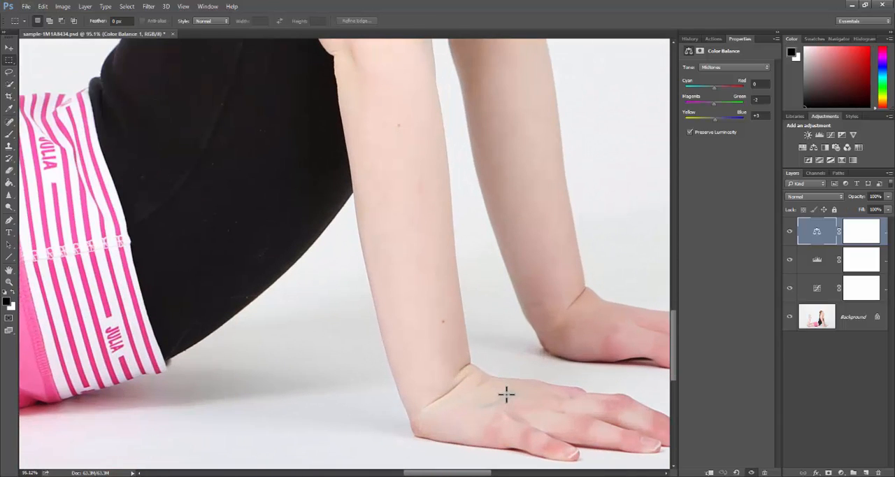
pyautogui.scroll(-4, 450, 310)
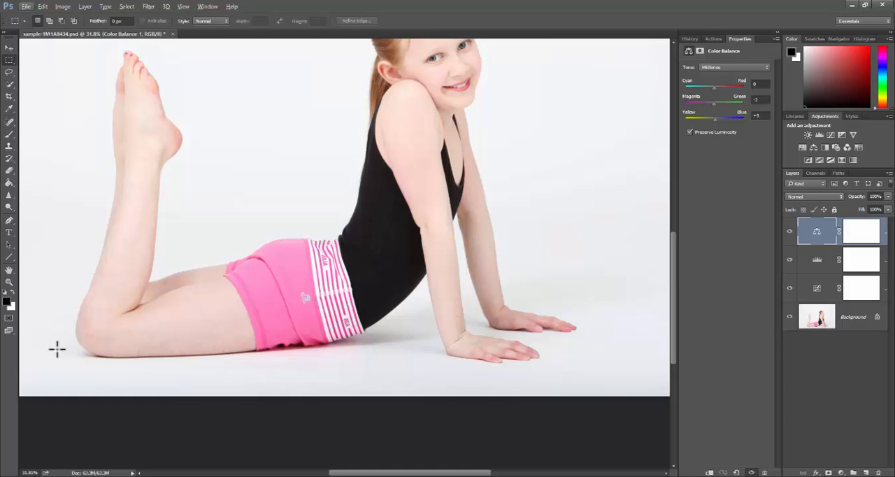
pyautogui.scroll(1, 284, 328)
pyautogui.scroll(3, 284, 328)
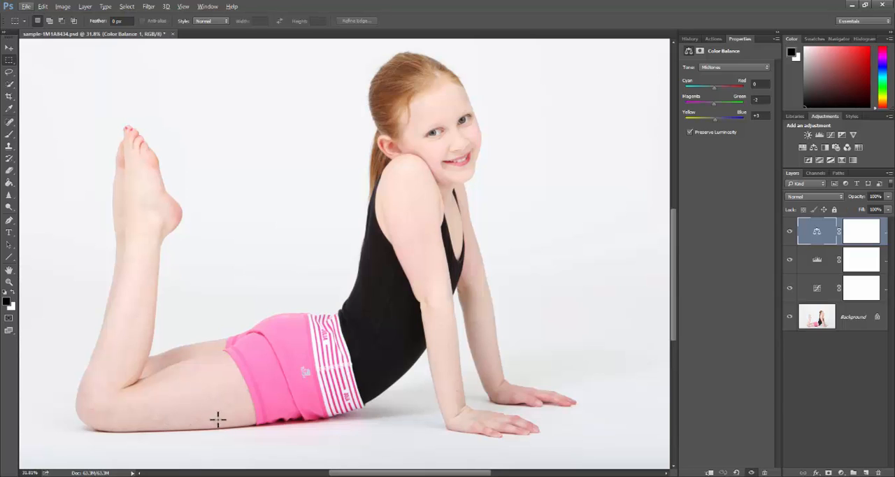
pyautogui.scroll(3, 187, 417)
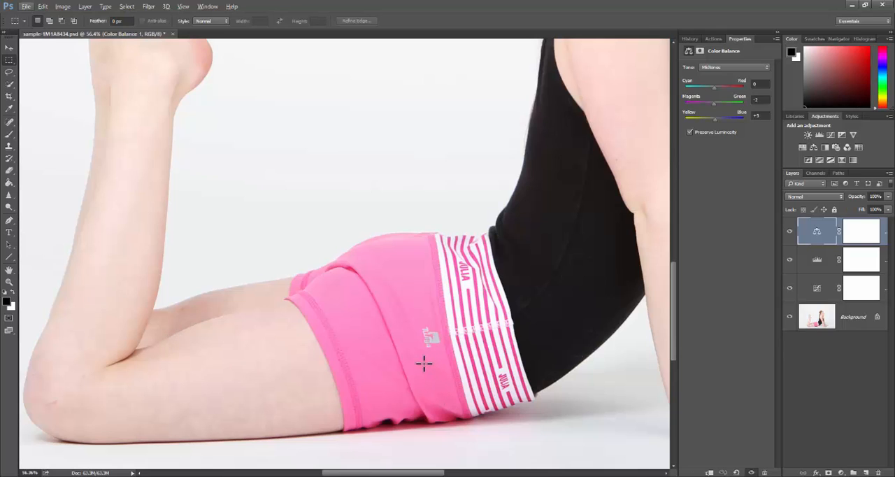
pyautogui.scroll(-3, 324, 349)
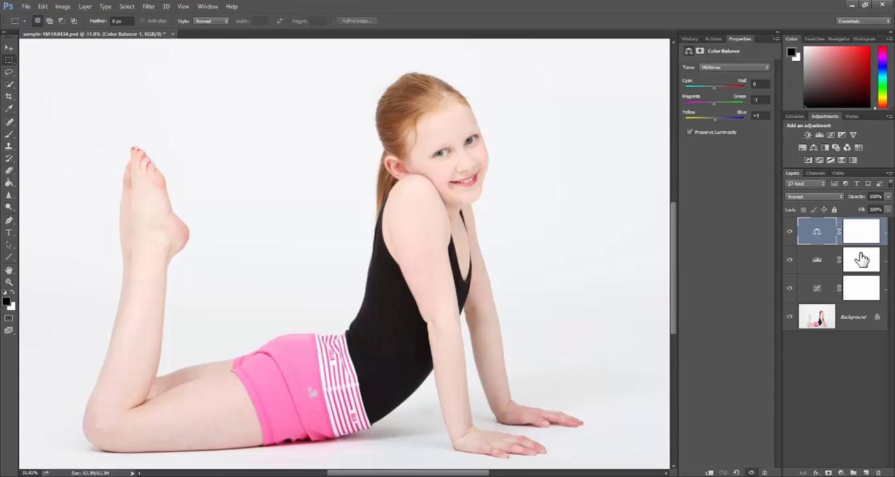
# Duplicate the Background layer with Layer Via Copy, keeping the copy beneath the adjustment layers
pyautogui.click(854, 319)
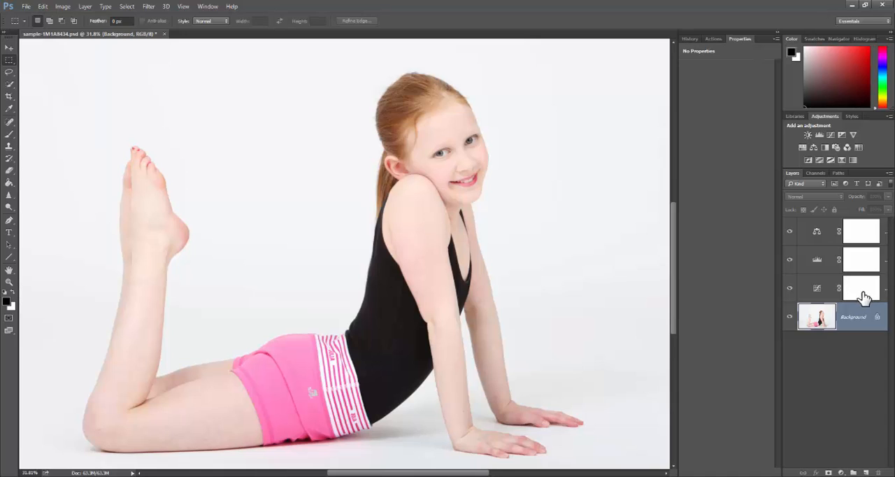
pyautogui.click(841, 472)
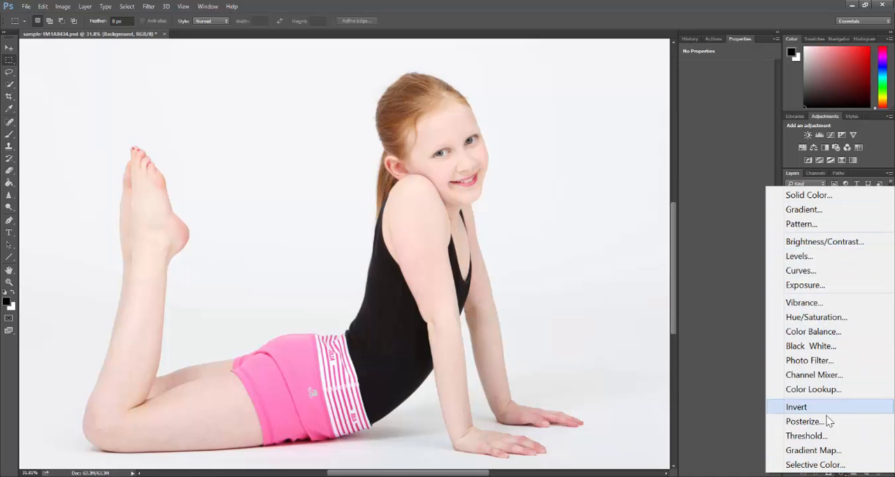
pyautogui.click(521, 212)
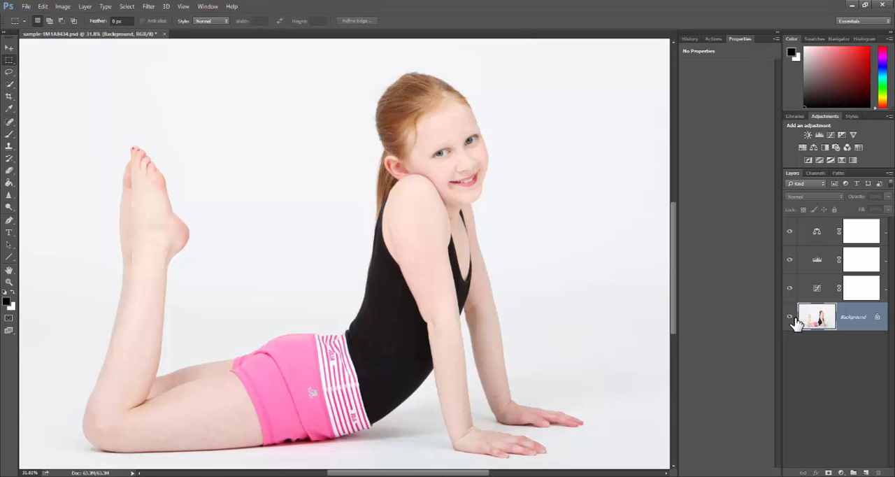
pyautogui.click(86, 9)
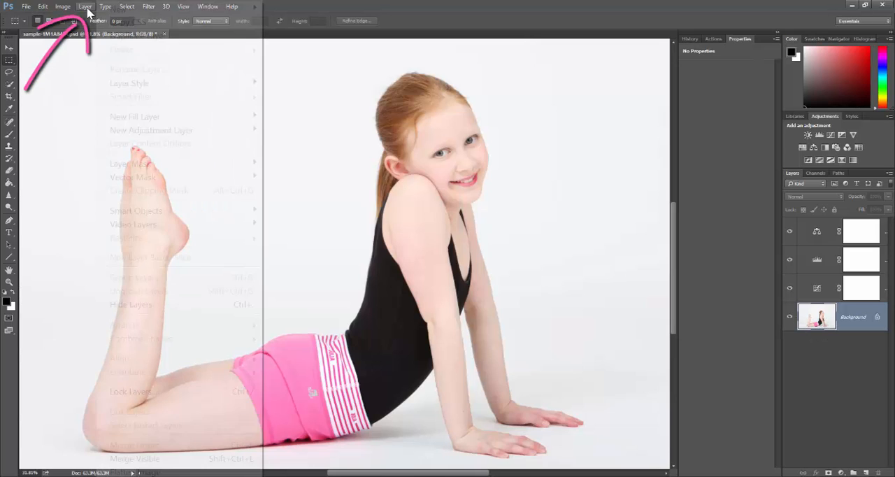
pyautogui.moveTo(126, 13)
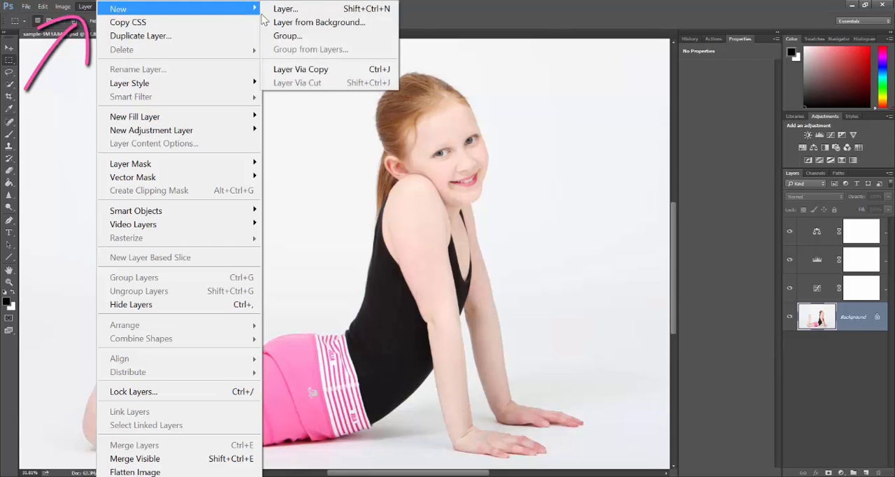
pyautogui.click(341, 73)
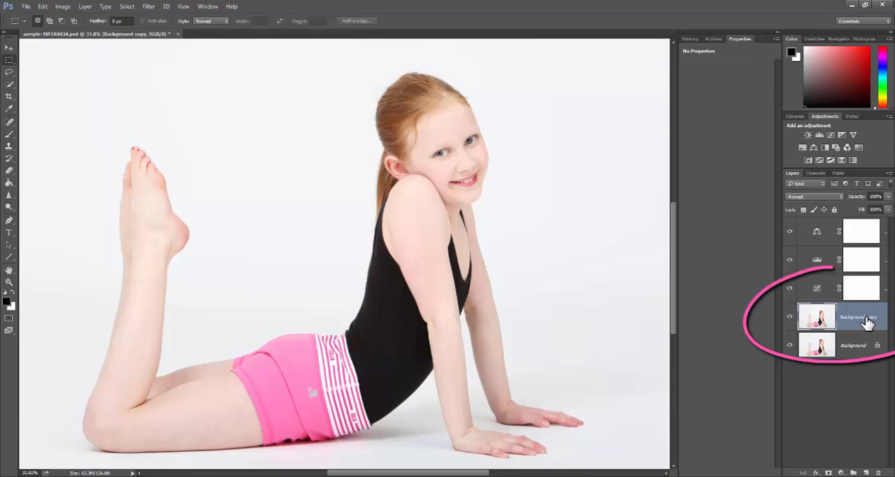
# Rename the Background copy layer as "spot healing" and toggle its visibility off and on
pyautogui.doubleClick(868, 319)
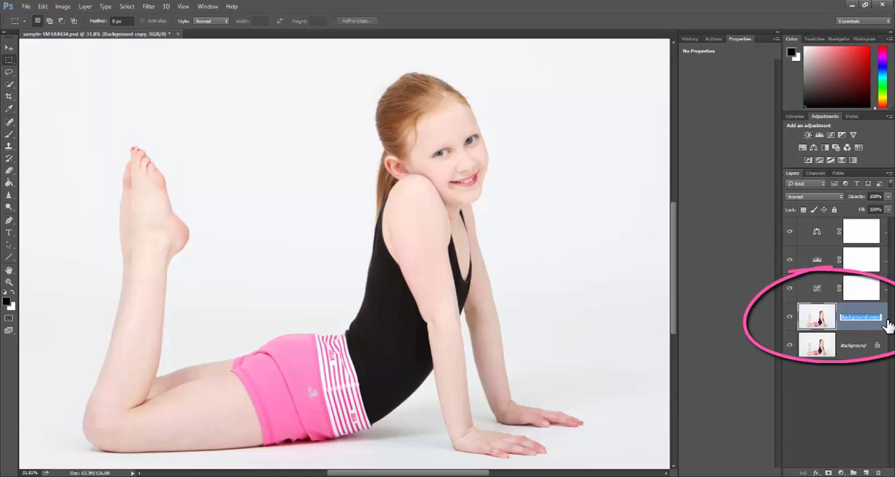
pyautogui.write('spot healing')
pyautogui.press('Return')
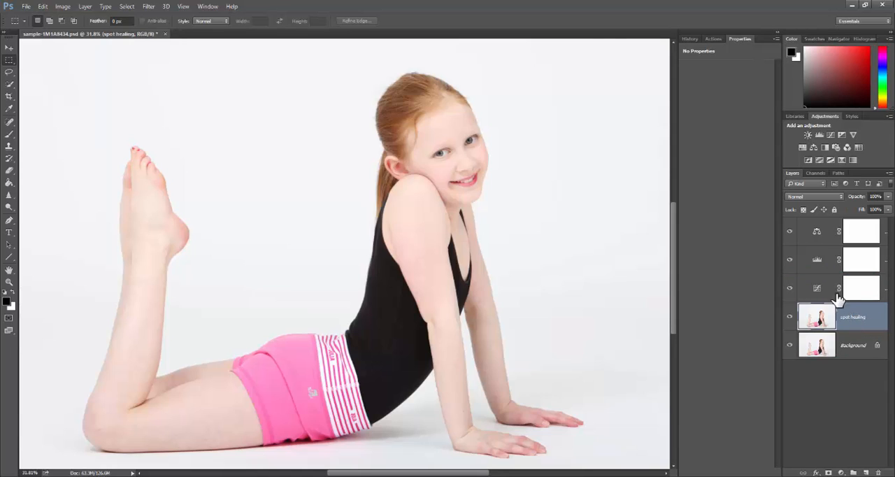
pyautogui.click(789, 318)
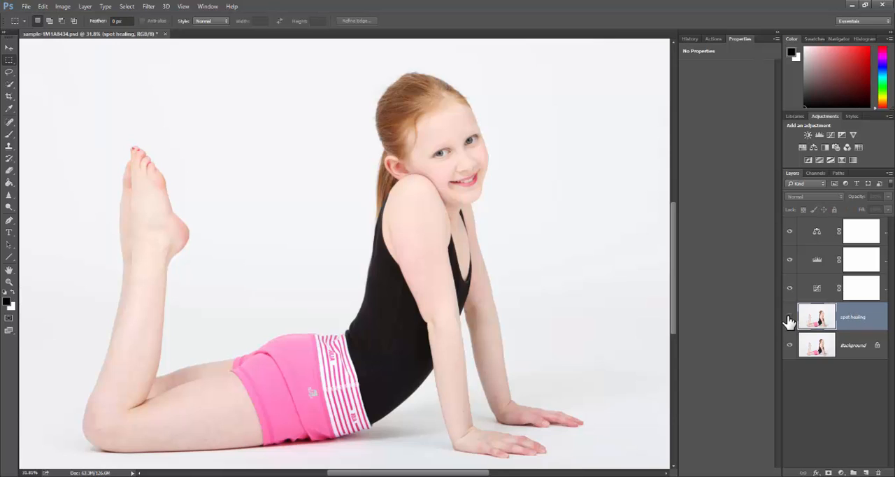
pyautogui.click(789, 318)
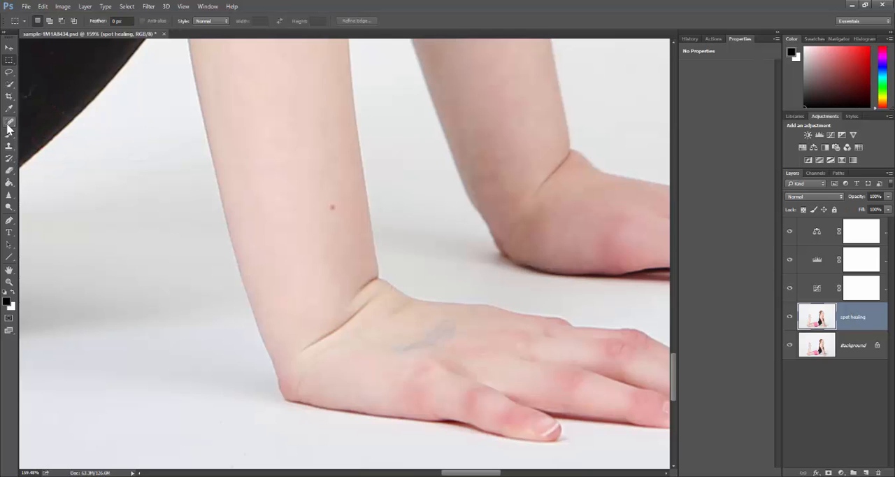
# Choose the Spot Healing Brush with Normal mode and Content-Aware type, and review its mode list and brush settings
pyautogui.click(9, 126)
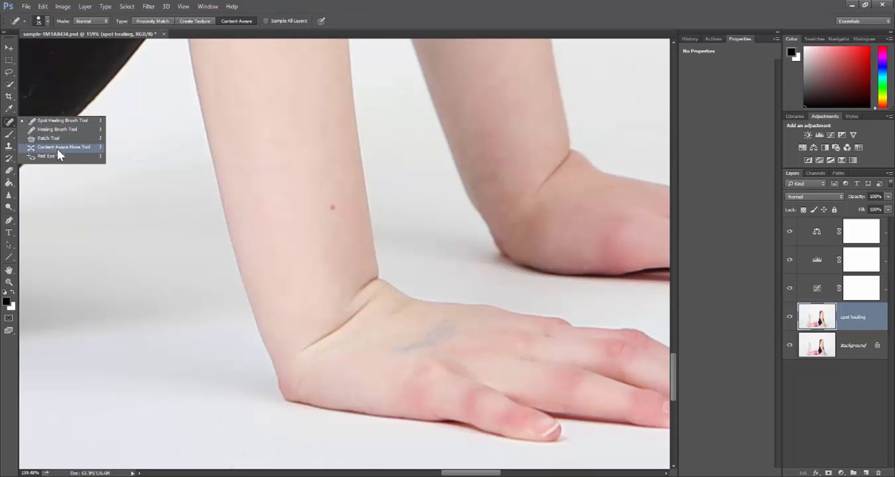
pyautogui.click(9, 126)
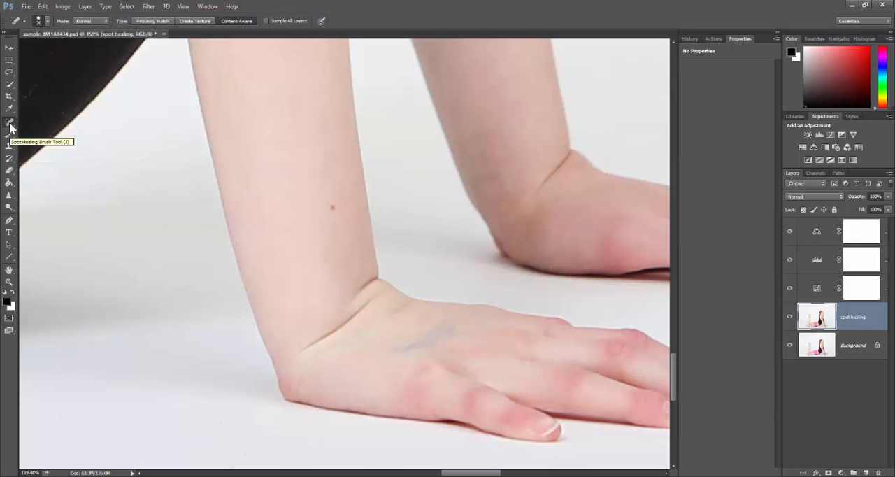
pyautogui.click(49, 19)
pyautogui.click(48, 19)
pyautogui.click(107, 21)
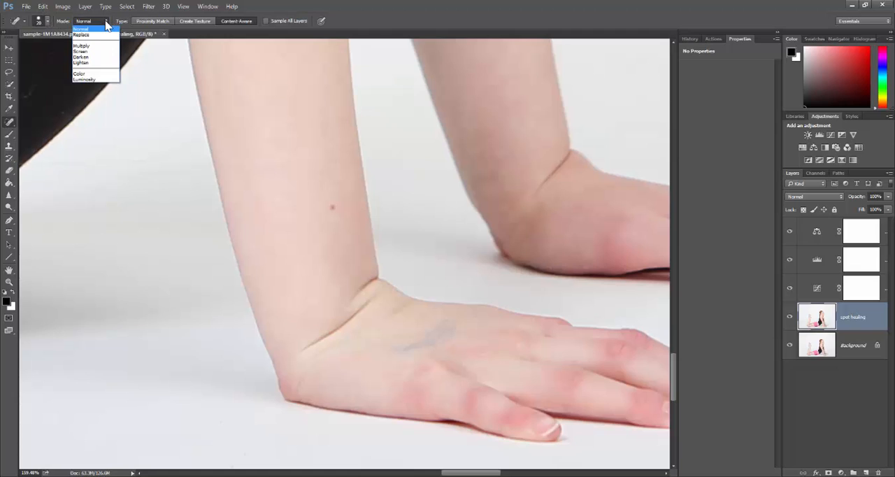
pyautogui.click(108, 22)
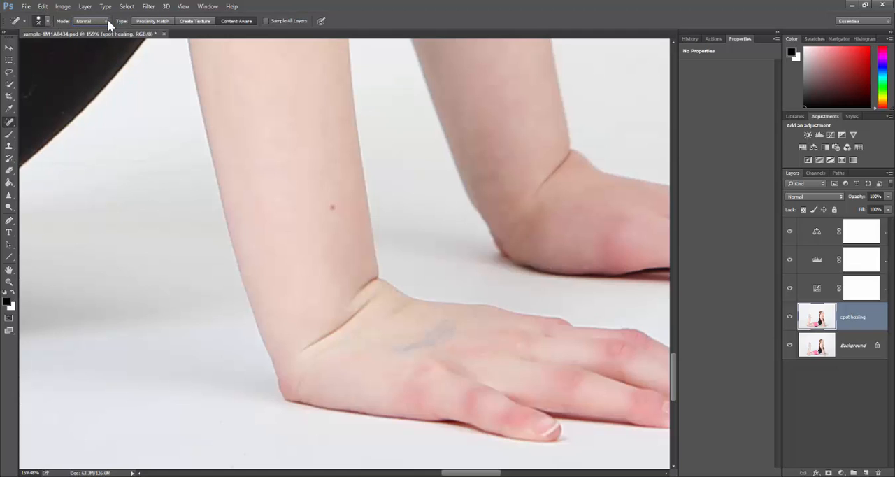
pyautogui.click(155, 21)
pyautogui.click(190, 22)
pyautogui.click(235, 21)
pyautogui.click(46, 21)
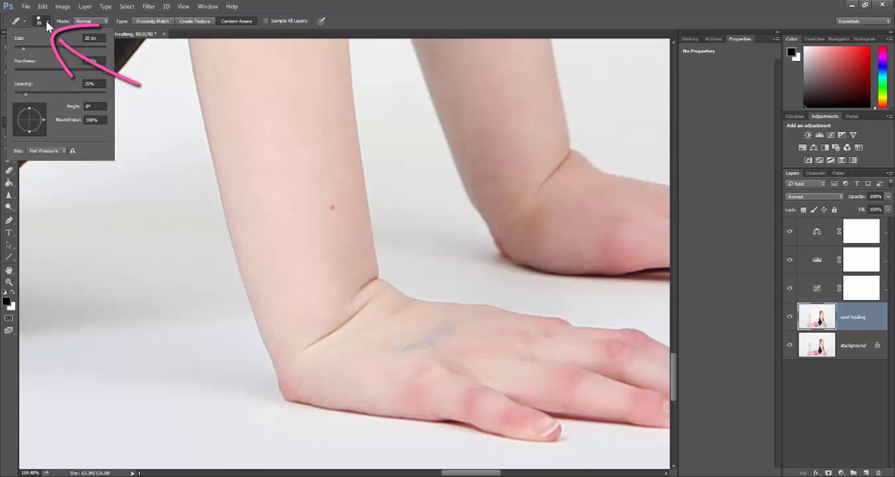
pyautogui.click(47, 21)
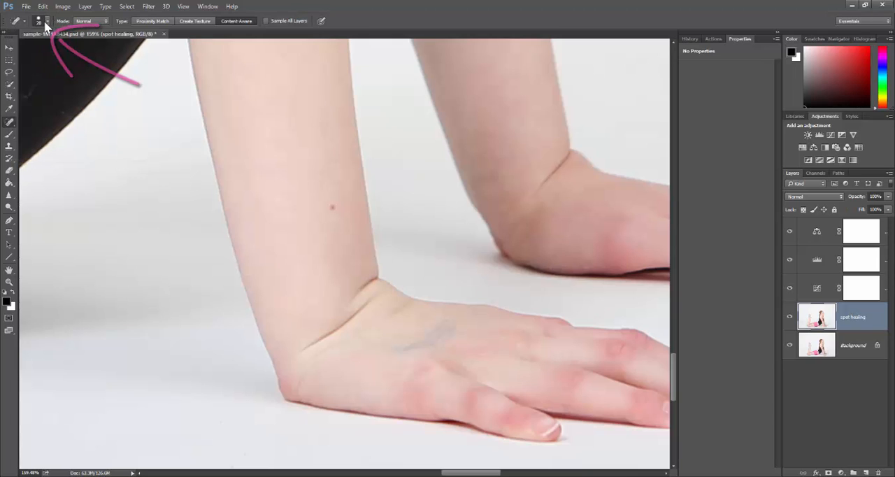
# Heal the bluish mark on the back of the front hand using a 35 px brush
pyautogui.press(']')
pyautogui.press(']')
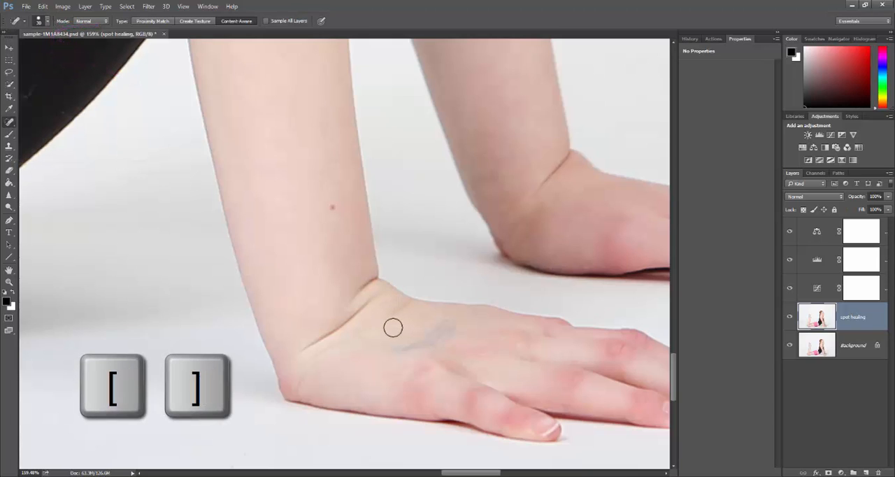
pyautogui.press('[')
pyautogui.press(']')
pyautogui.moveTo(394, 348); pyautogui.dragTo(445, 329)
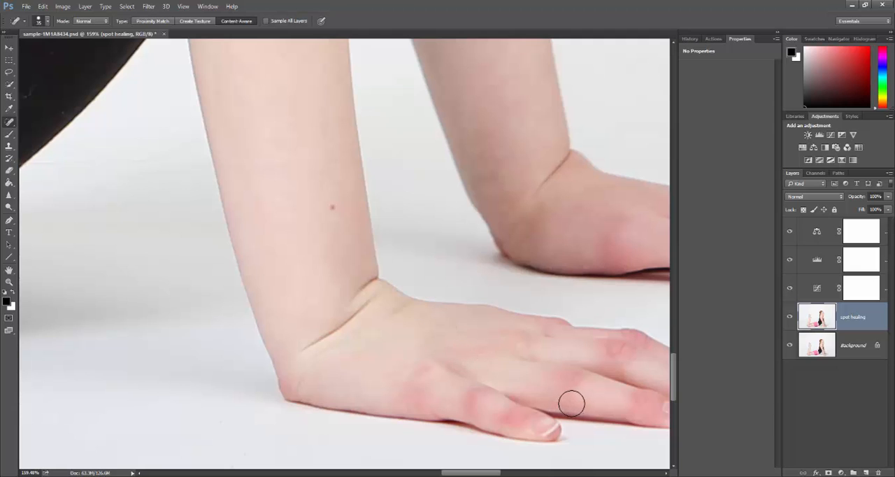
# Heal small leftover marks on the back of the hand with a 15 px brush, comparing the layer hidden and shown
pyautogui.scroll(2, 513, 382)
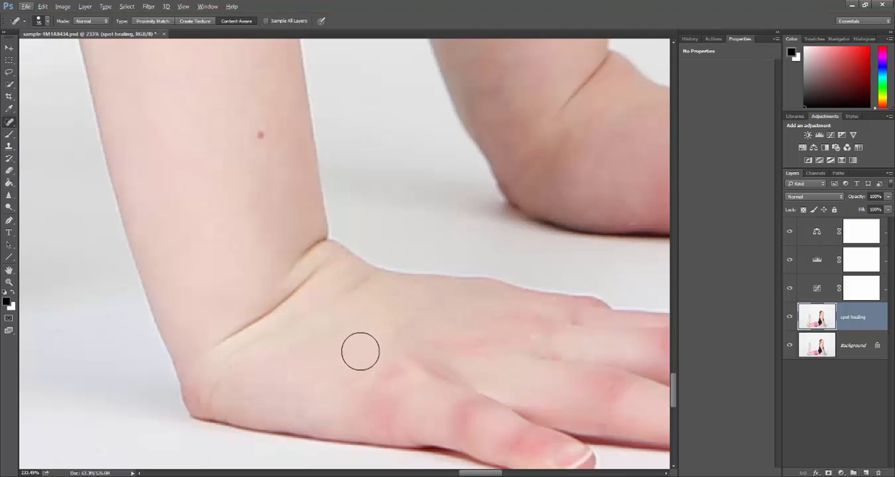
pyautogui.scroll(2, 356, 344)
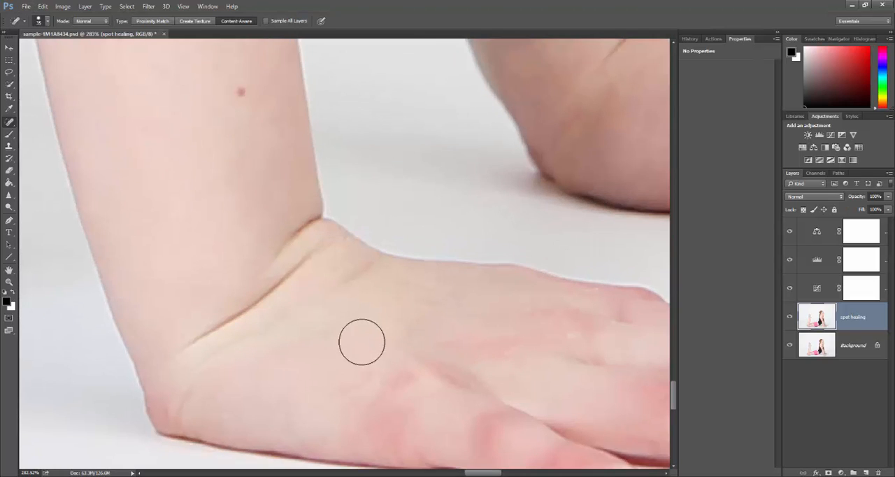
pyautogui.press('[')
pyautogui.click(400, 333)
pyautogui.press('[')
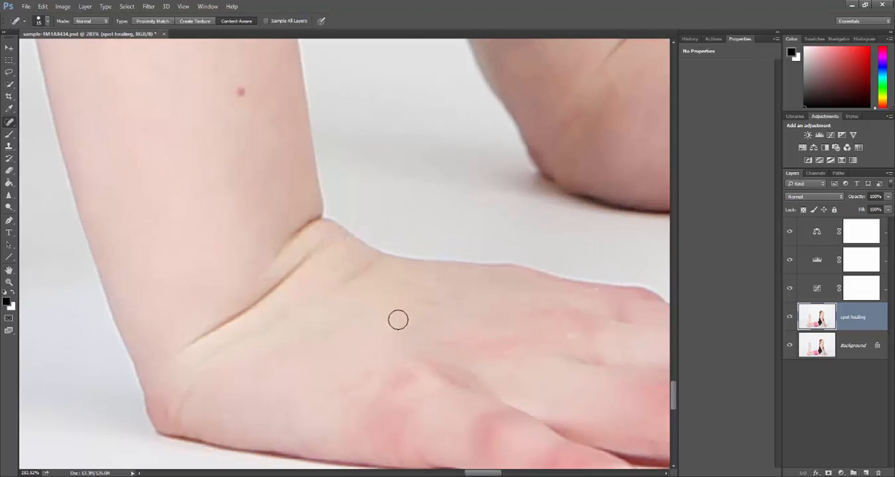
pyautogui.click(379, 302)
pyautogui.click(790, 319)
pyautogui.click(790, 319)
pyautogui.click(438, 290)
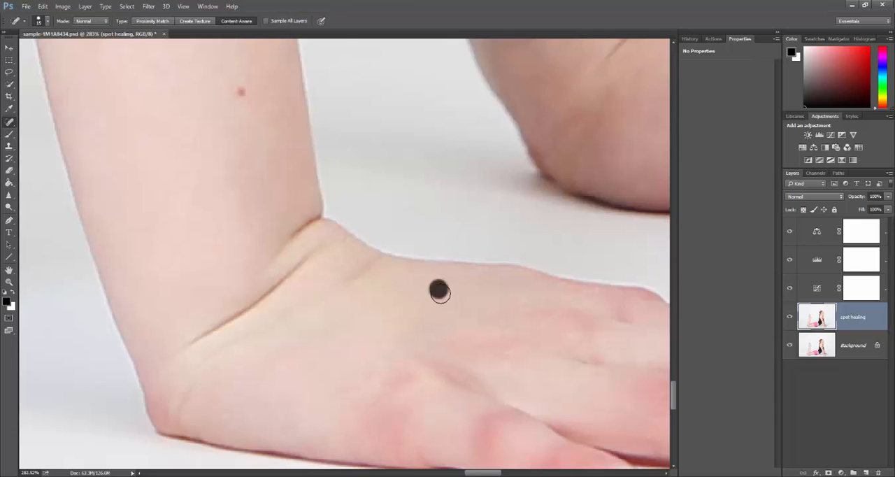
# Heal the long faint curved line on the white floor below the front hand
pyautogui.scroll(-1, 488, 306)
pyautogui.scroll(-1, 488, 305)
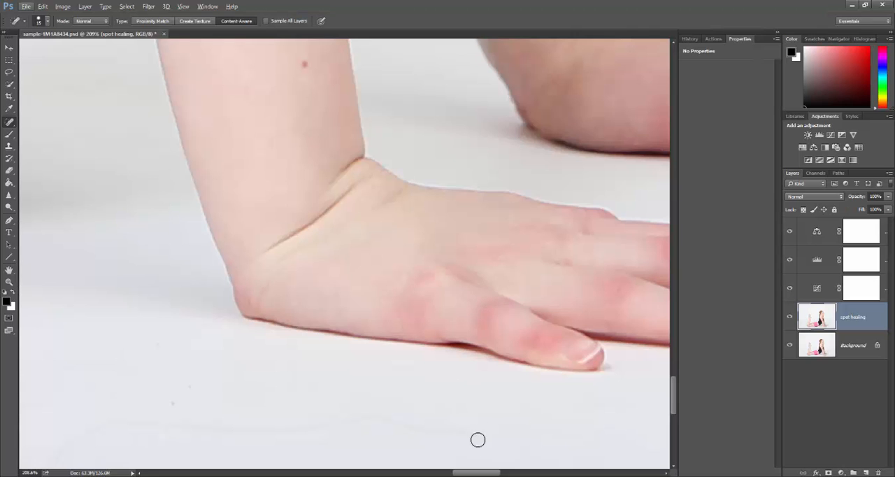
pyautogui.moveTo(477, 473)
pyautogui.mouseDown()
pyautogui.moveTo(467, 474)
pyautogui.moveTo(476, 473)
pyautogui.mouseUp()
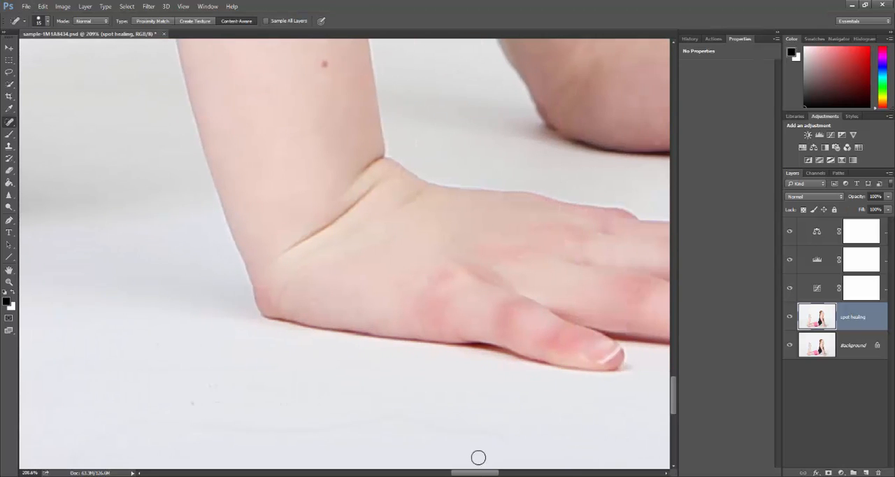
pyautogui.scroll(-1, 509, 420)
pyautogui.scroll(-2, 508, 421)
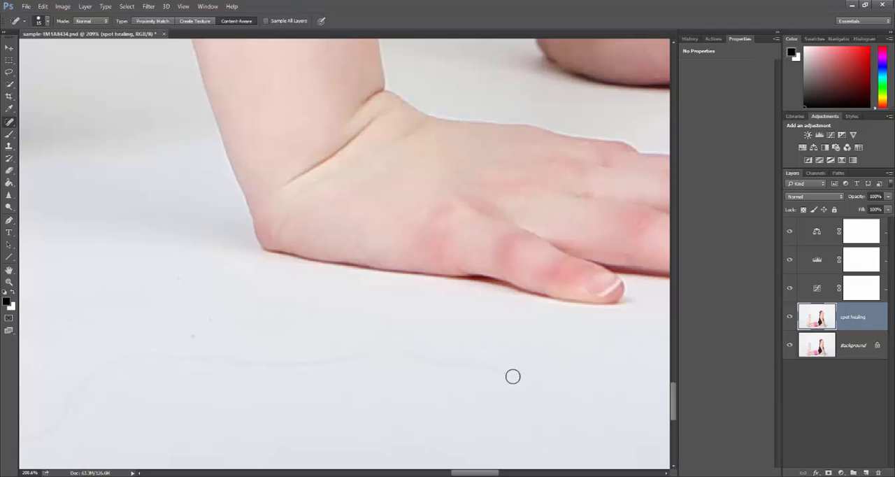
pyautogui.moveTo(513, 376)
pyautogui.mouseDown()
pyautogui.moveTo(391, 350)
pyautogui.moveTo(338, 352)
pyautogui.mouseUp()
pyautogui.scroll(-1, 554, 407)
pyautogui.scroll(-1, 554, 406)
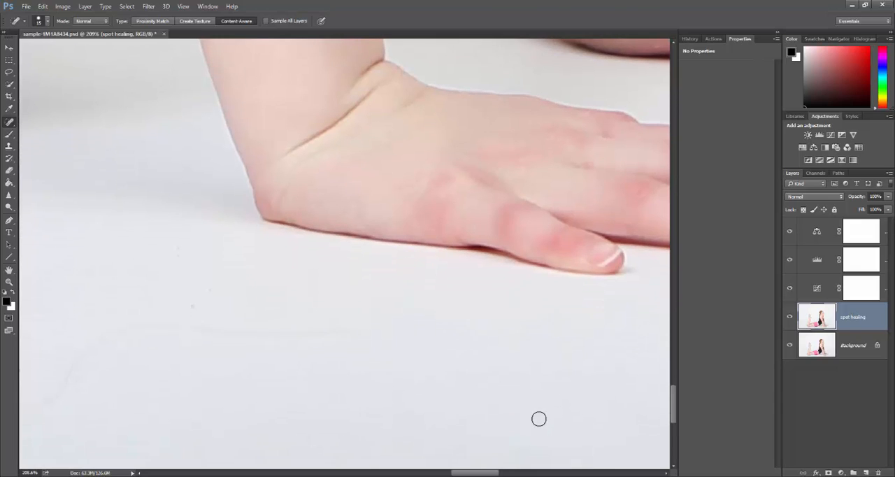
pyautogui.moveTo(480, 473); pyautogui.dragTo(470, 473)
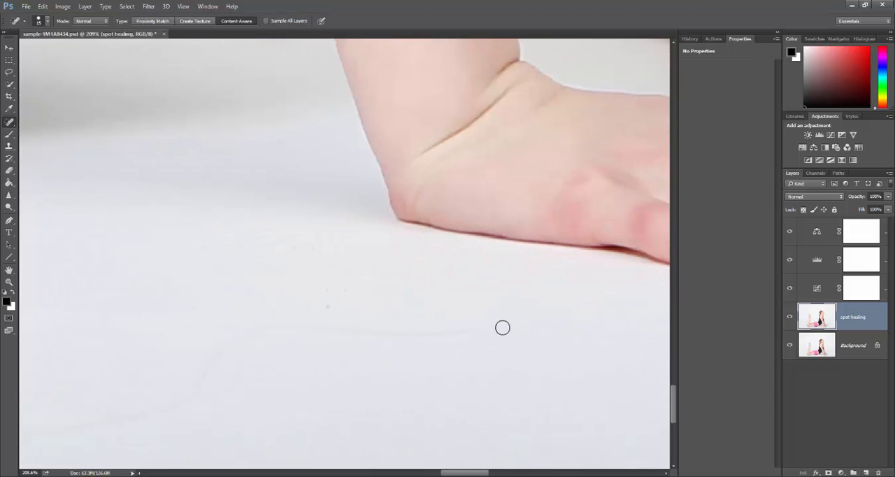
pyautogui.moveTo(501, 326)
pyautogui.mouseDown()
pyautogui.moveTo(259, 328)
pyautogui.moveTo(238, 333)
pyautogui.moveTo(197, 384)
pyautogui.mouseUp()
# Heal the stray hairs on the leotard's lower edge beside the waistband and across to the backdrop, using a 10 px brush
pyautogui.moveTo(448, 473); pyautogui.dragTo(429, 473)
pyautogui.scroll(-3, 522, 325)
pyautogui.scroll(1, 522, 310)
pyautogui.scroll(-5, 523, 308)
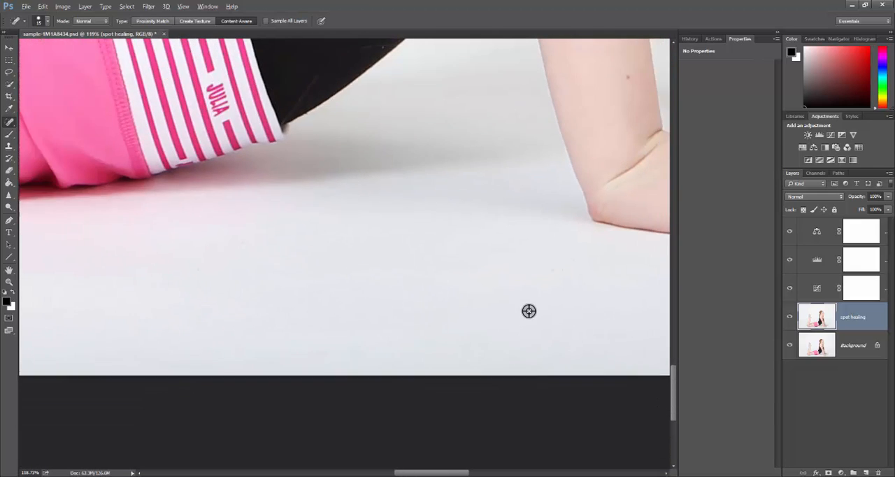
pyautogui.scroll(1, 490, 315)
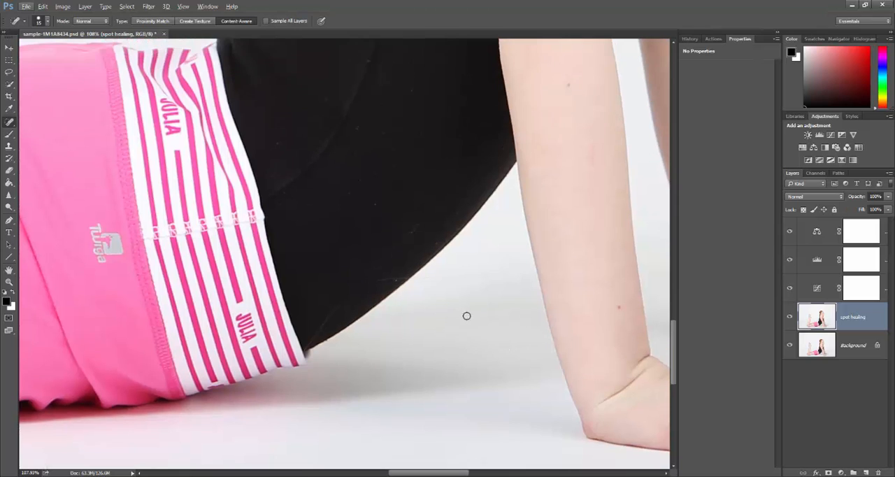
pyautogui.scroll(3, 466, 313)
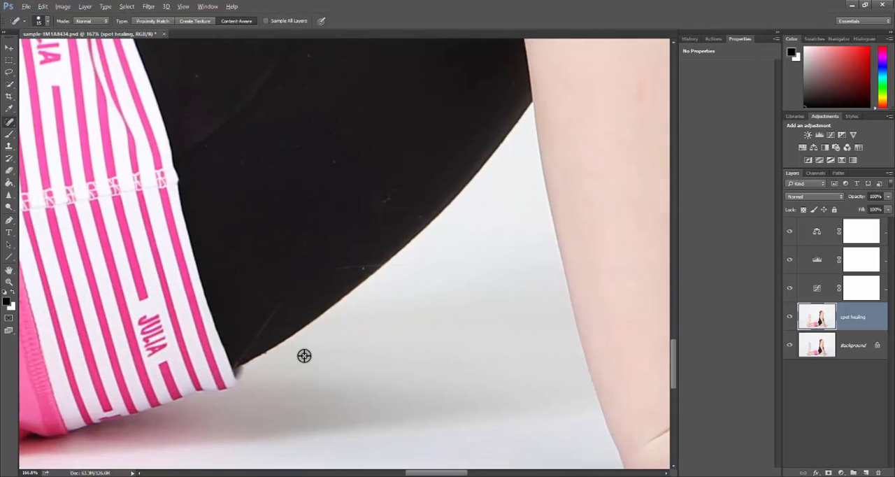
pyautogui.scroll(1, 304, 356)
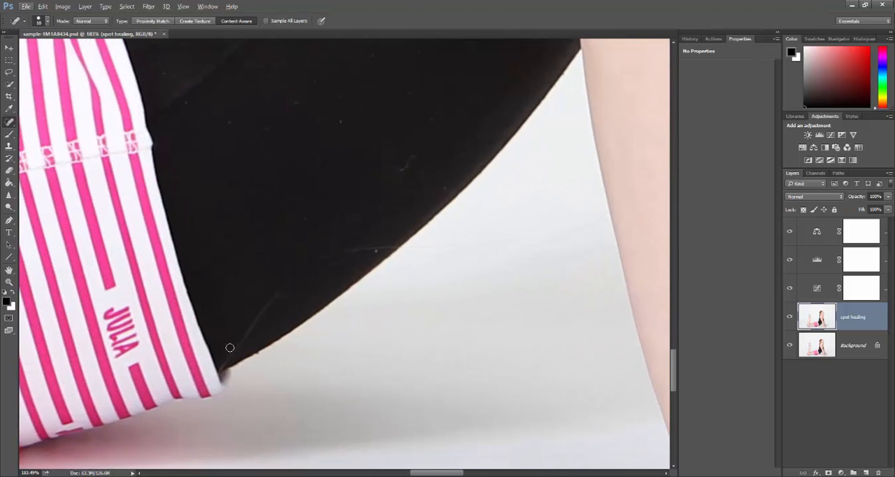
pyautogui.click(223, 365)
pyautogui.moveTo(246, 336); pyautogui.dragTo(289, 289)
pyautogui.moveTo(286, 286)
pyautogui.mouseDown()
pyautogui.moveTo(360, 249)
pyautogui.moveTo(447, 260)
pyautogui.moveTo(621, 263)
pyautogui.mouseUp()
# Step back in the History to undo the last two healing strokes on the hair line across the backdrop
pyautogui.scroll(3, 391, 249)
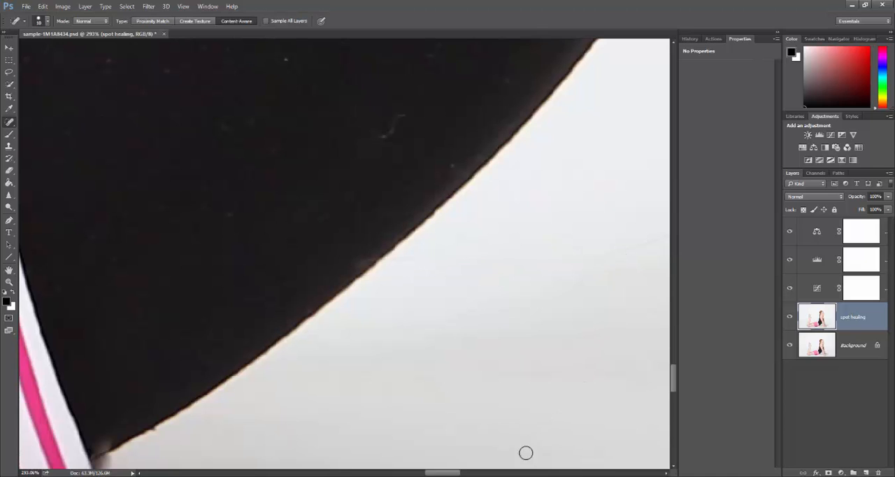
pyautogui.scroll(-2, 533, 364)
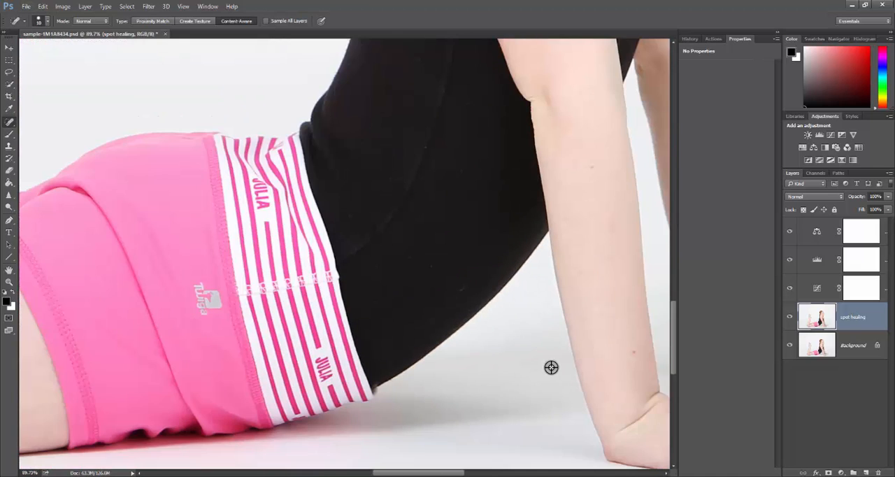
pyautogui.scroll(5, 540, 355)
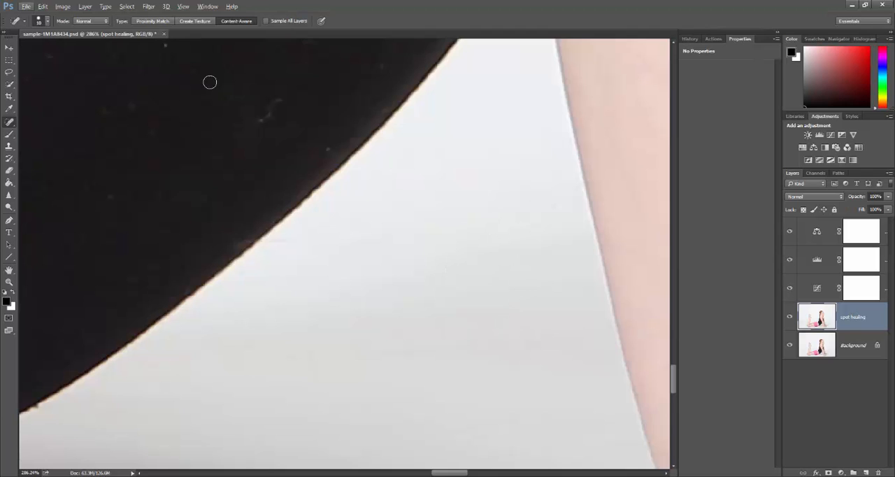
pyautogui.click(689, 39)
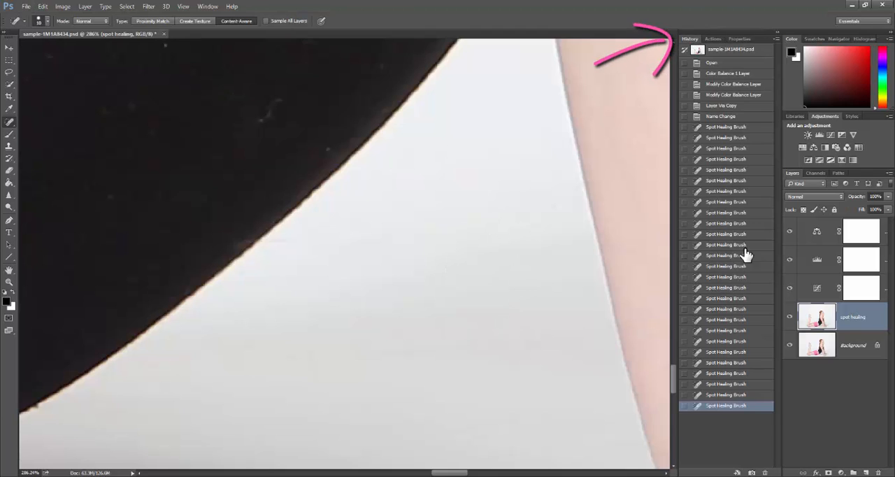
pyautogui.click(740, 375)
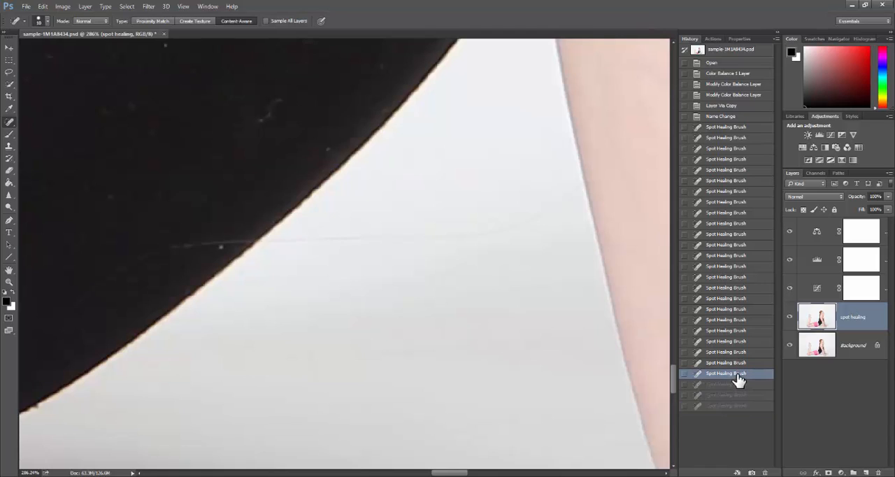
pyautogui.click(737, 384)
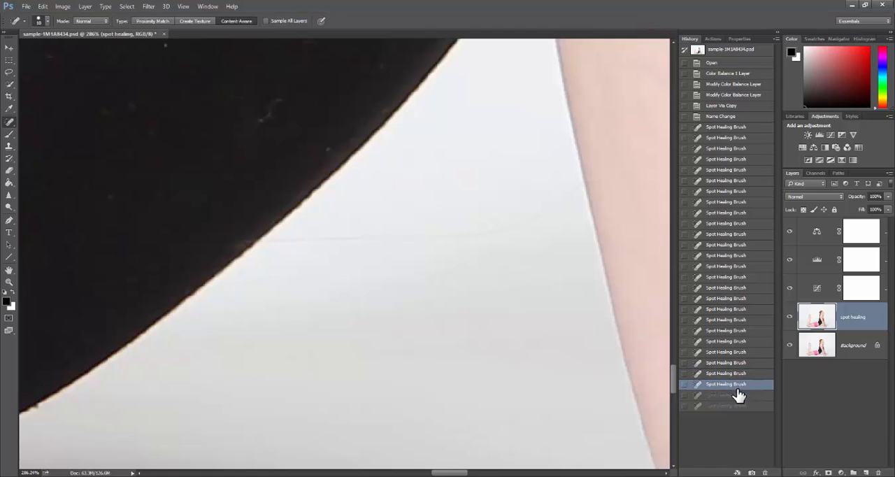
# Heal the faint hair line across the backdrop between the leotard and the arm, enlarging the brush up to 30 px
pyautogui.moveTo(318, 238); pyautogui.dragTo(463, 231)
pyautogui.scroll(2, 416, 266)
pyautogui.scroll(-2, 514, 281)
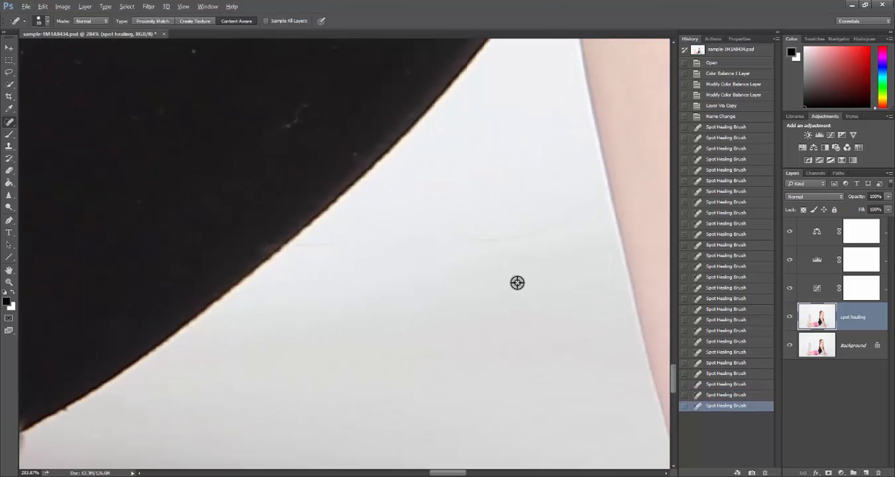
pyautogui.press(']')
pyautogui.press(']')
pyautogui.press(']')
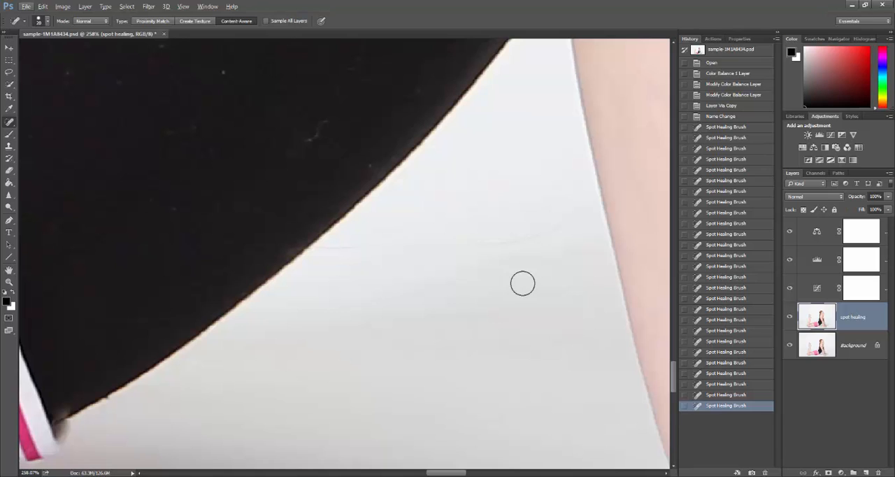
pyautogui.moveTo(473, 248)
pyautogui.mouseDown()
pyautogui.moveTo(522, 247)
pyautogui.moveTo(568, 228)
pyautogui.mouseUp()
pyautogui.scroll(-1, 548, 329)
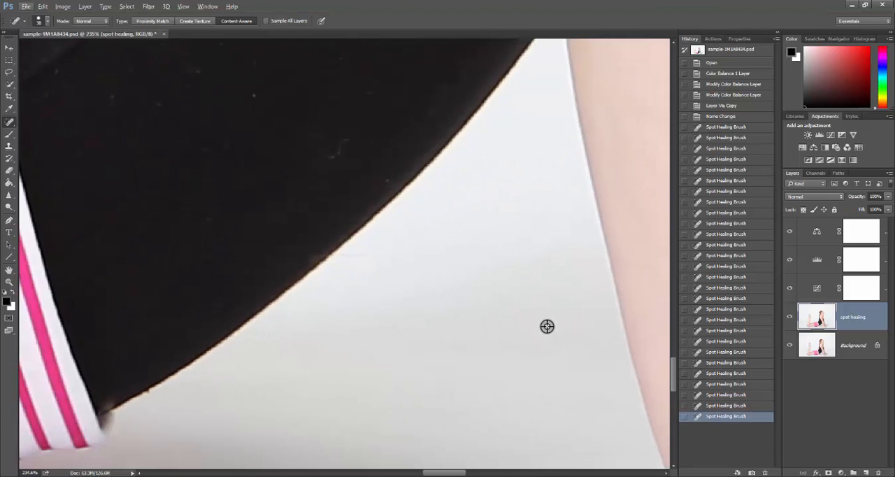
pyautogui.click(488, 243)
pyautogui.scroll(2, 511, 329)
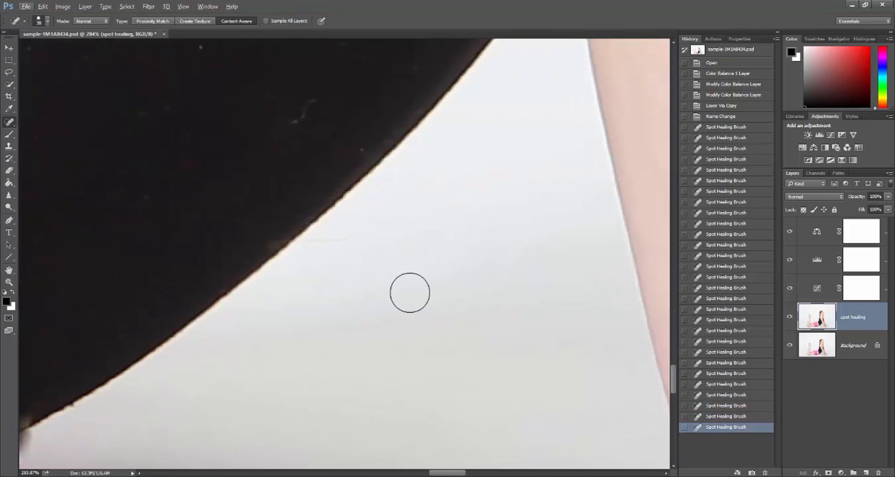
# Heal the leftover line ends beside the leotard's edge and close to the arm with a 10 px brush
pyautogui.press('[')
pyautogui.press('[')
pyautogui.press('[')
pyautogui.moveTo(355, 240); pyautogui.dragTo(318, 243)
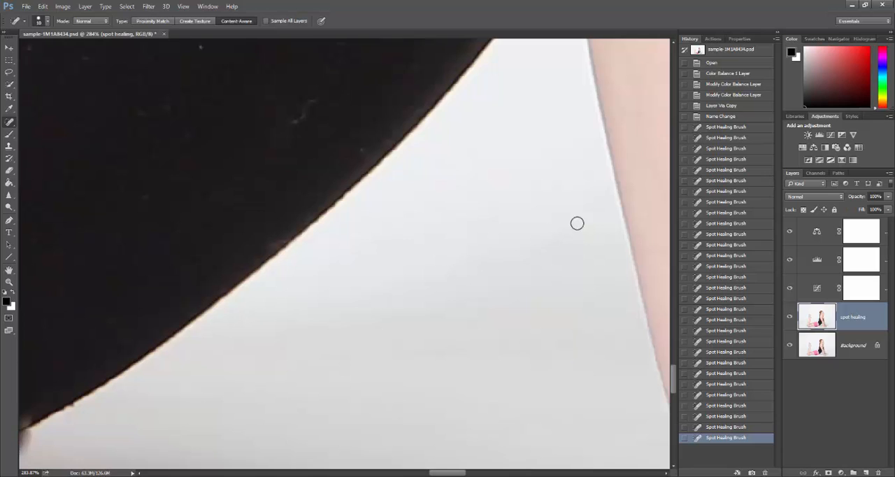
pyautogui.moveTo(594, 203); pyautogui.dragTo(606, 187)
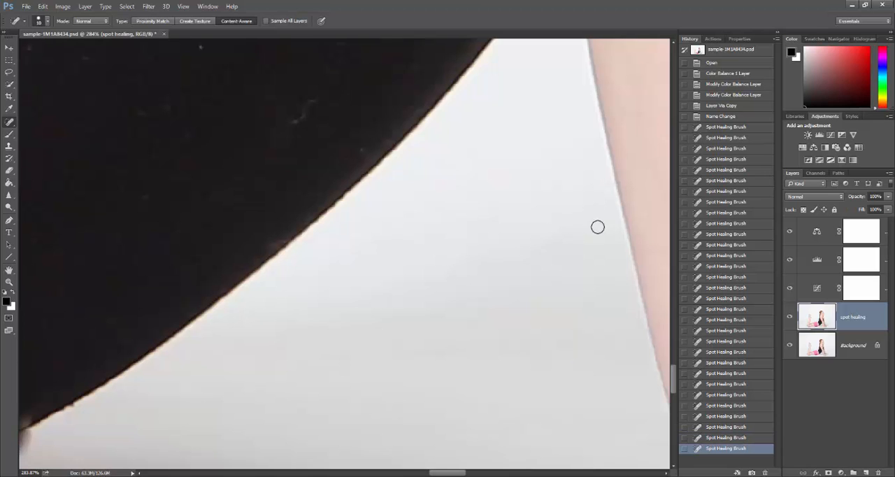
# Heal the small remnant where the hair line meets the leotard's lower edge
pyautogui.scroll(-3, 590, 245)
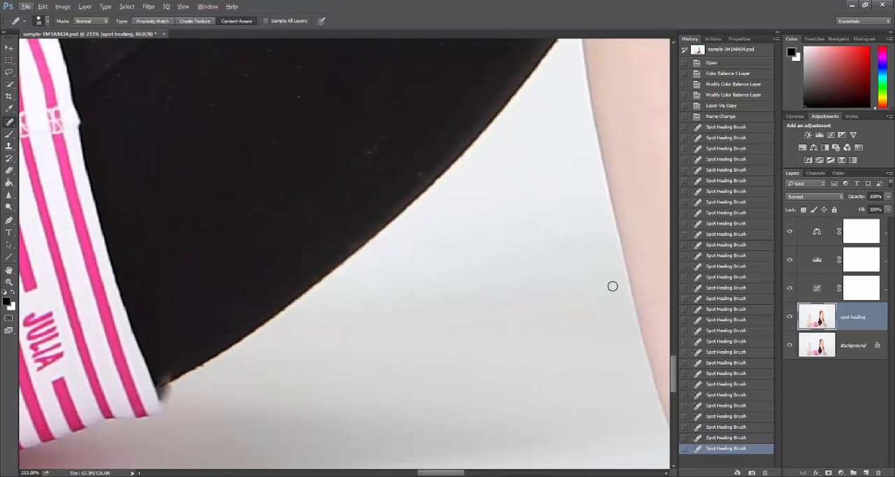
pyautogui.scroll(3, 611, 258)
pyautogui.scroll(-3, 609, 257)
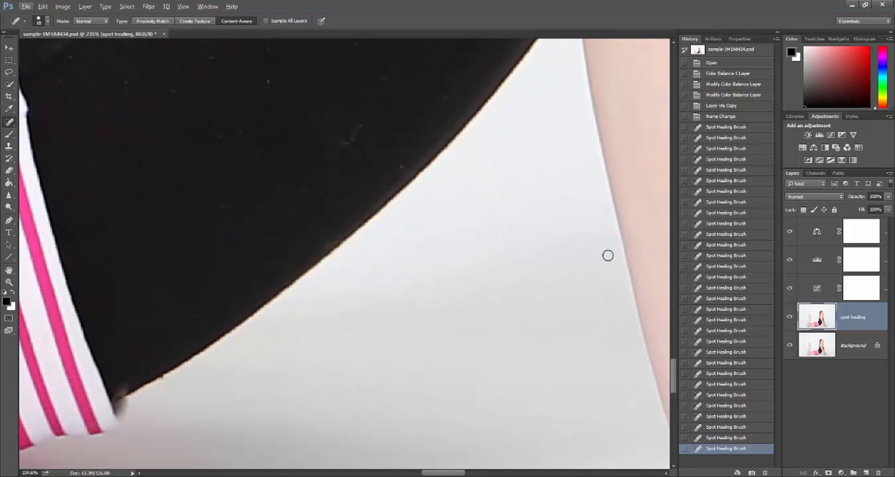
pyautogui.scroll(3, 562, 251)
pyautogui.scroll(2, 610, 198)
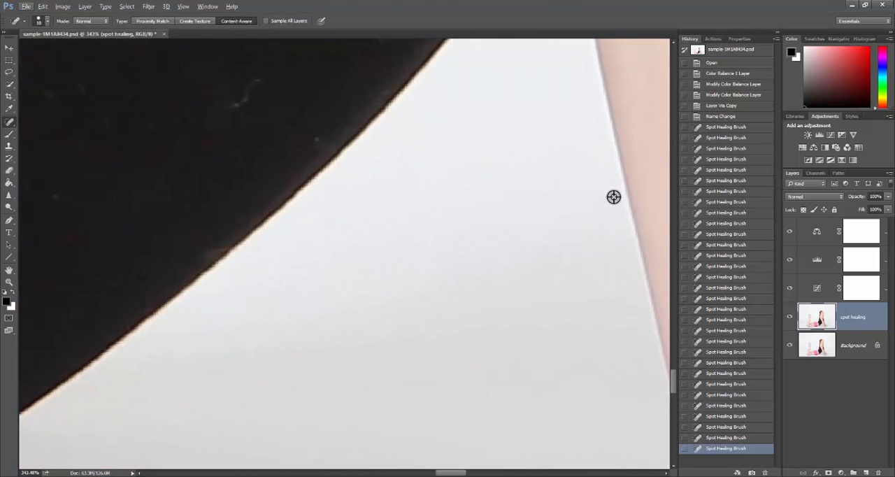
pyautogui.moveTo(250, 251); pyautogui.dragTo(258, 251)
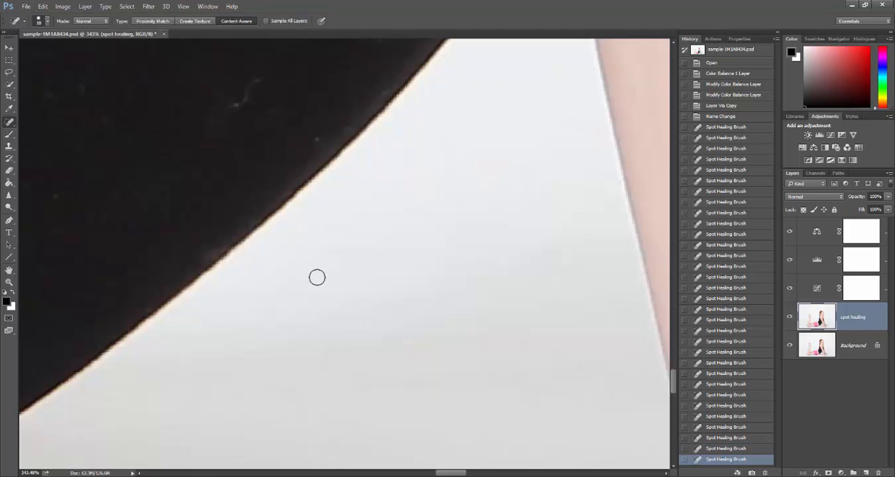
pyautogui.click(245, 252)
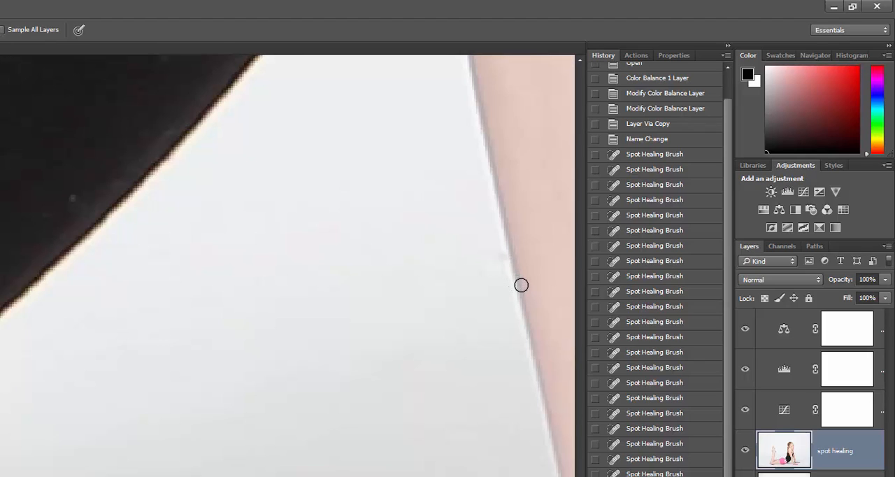
# Try healing the hair's end on the arm's edge, and step back in the History to undo those strokes
pyautogui.click(499, 255)
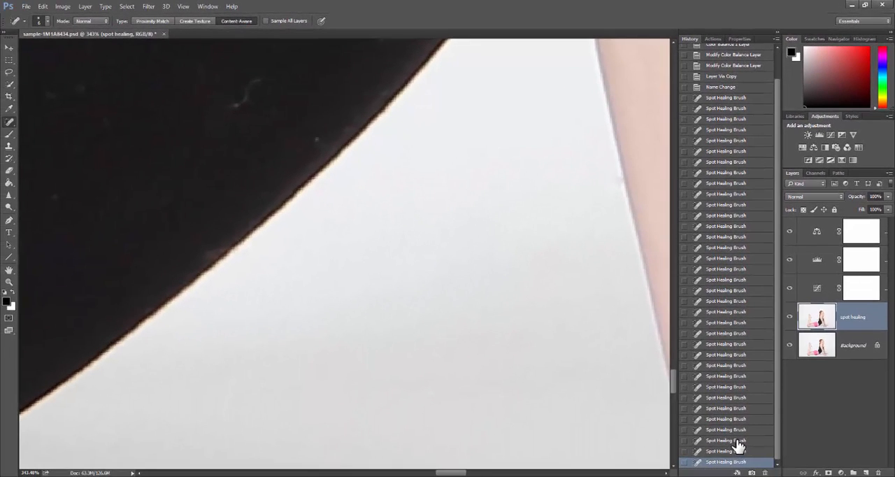
pyautogui.click(736, 441)
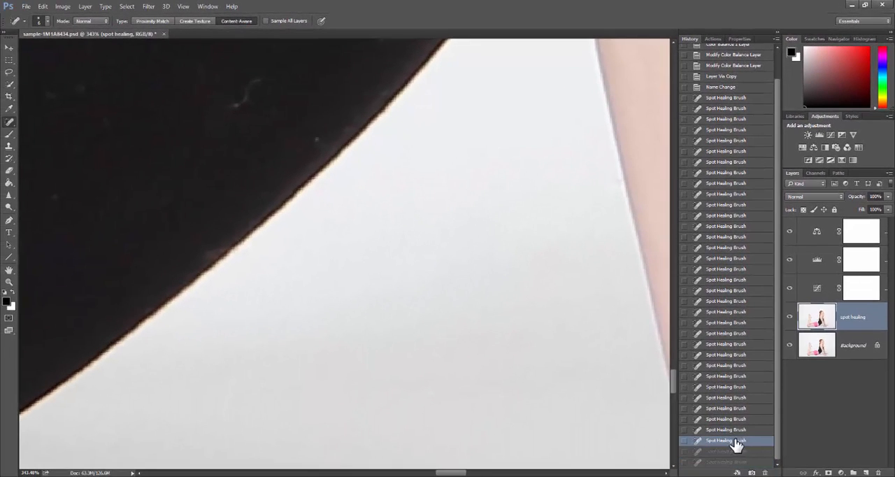
# Set up the Clone Stamp tool with a 10 px brush, 100% opacity and 100% flow
pyautogui.click(9, 146)
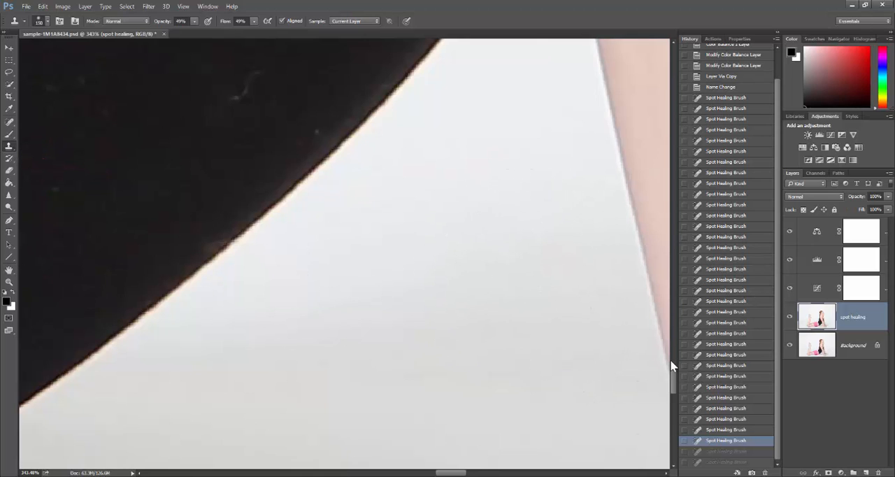
pyautogui.press('[')
pyautogui.press('[')
pyautogui.press('[')
pyautogui.press('[')
pyautogui.press('[')
pyautogui.press('[')
pyautogui.press('[')
pyautogui.press('[')
pyautogui.press('[')
pyautogui.press('[')
pyautogui.press('[')
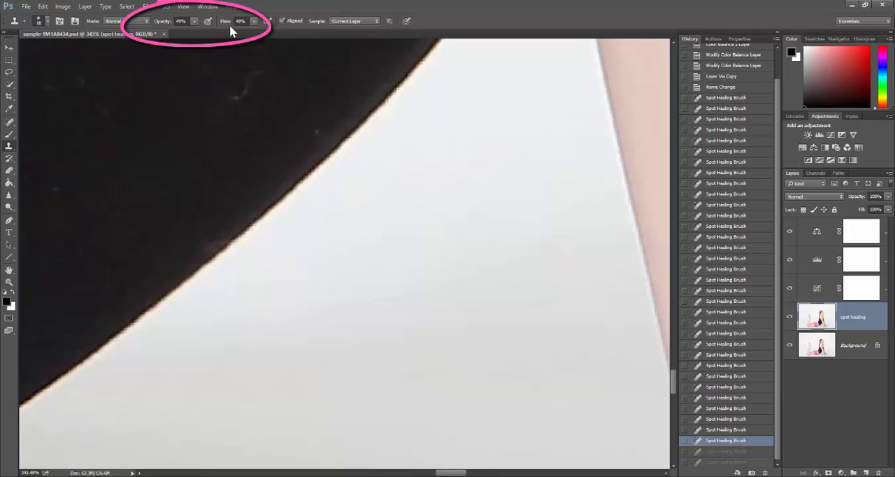
pyautogui.click(195, 21)
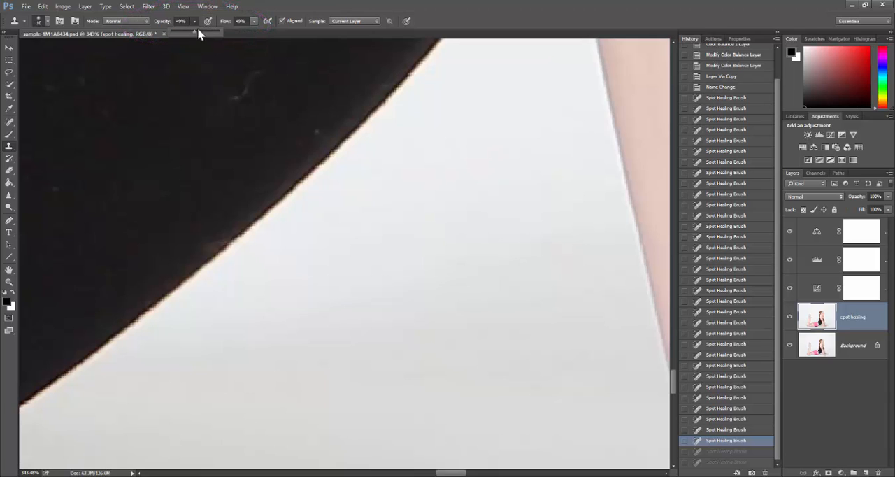
pyautogui.click(254, 21)
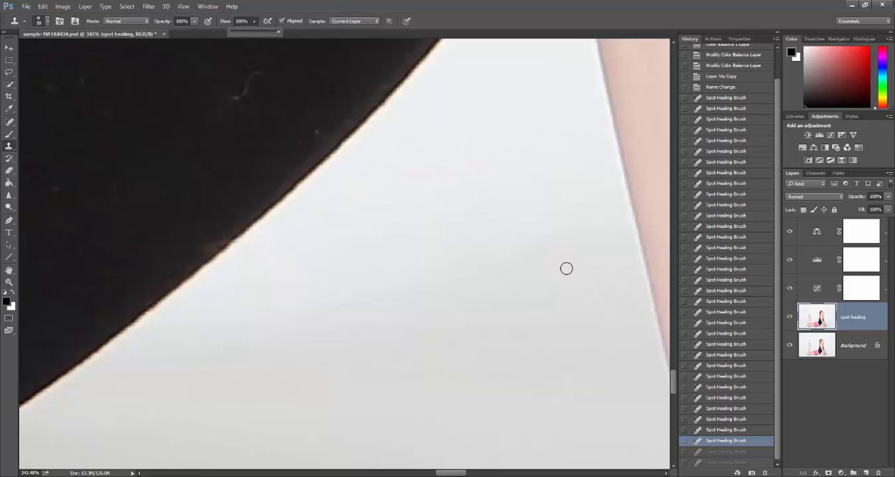
# Clone clean areas over the hair's end on the arm's edge and the curved white thread on the black leotard
pyautogui.keyDown('alt'); pyautogui.click(625, 184); pyautogui.keyUp('alt')
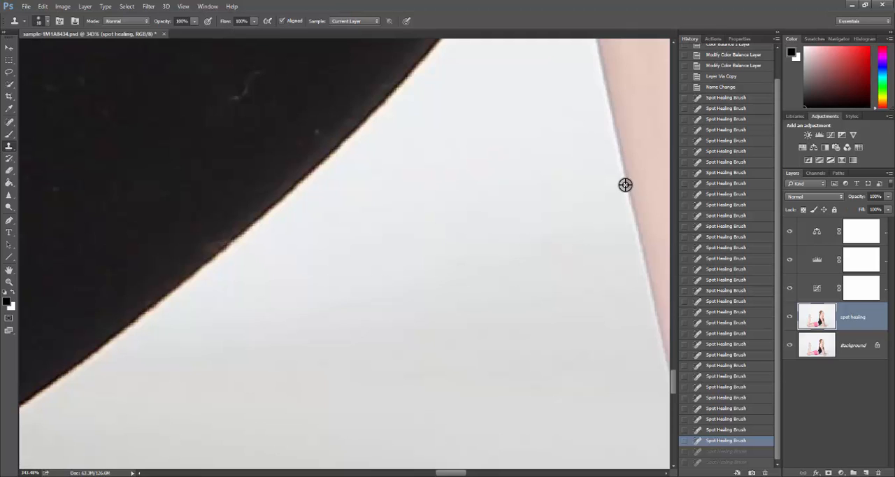
pyautogui.click(622, 174)
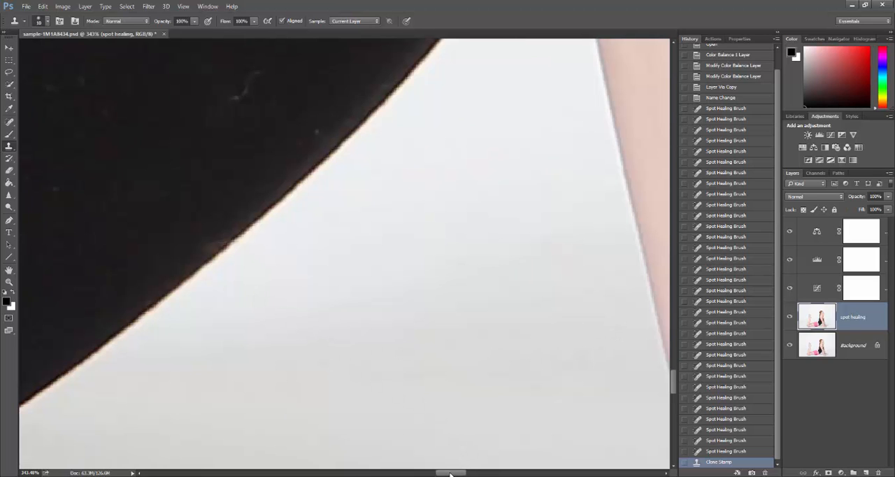
pyautogui.moveTo(450, 475); pyautogui.dragTo(440, 475)
pyautogui.scroll(3, 504, 129)
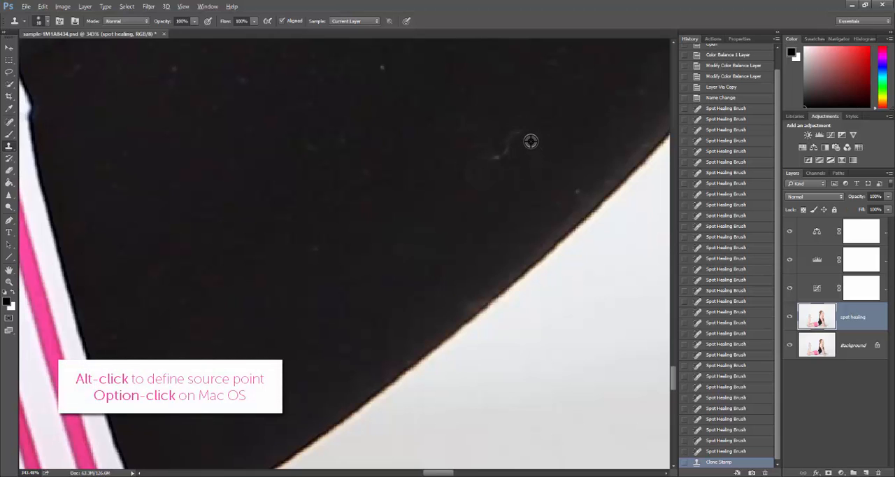
pyautogui.keyDown('alt'); pyautogui.click(531, 142); pyautogui.keyUp('alt')
pyautogui.click(521, 137)
pyautogui.scroll(-4, 559, 231)
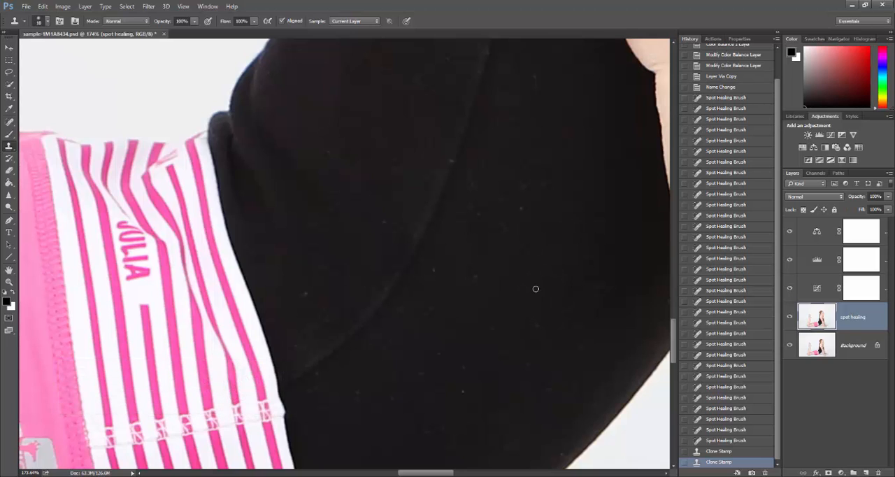
# Clone nearby skin over the red scratch on the bent knee with a 35 px brush
pyautogui.scroll(-2, 528, 367)
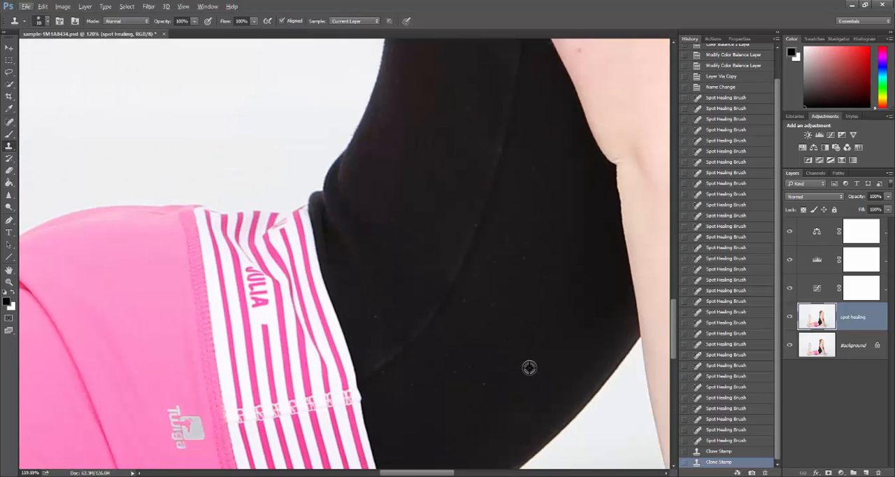
pyautogui.scroll(-2, 529, 367)
pyautogui.moveTo(437, 473); pyautogui.dragTo(354, 475)
pyautogui.scroll(2, 206, 371)
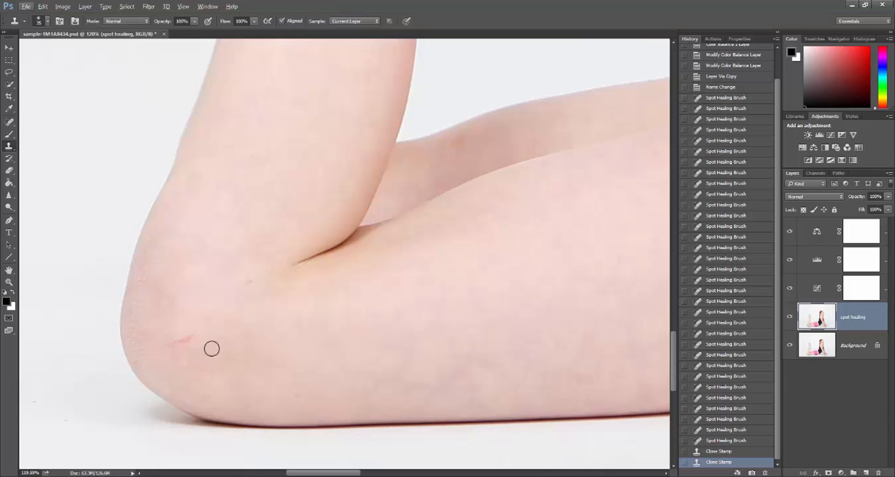
pyautogui.keyDown('alt'); pyautogui.click(170, 335); pyautogui.keyUp('alt')
pyautogui.moveTo(172, 343); pyautogui.dragTo(196, 337)
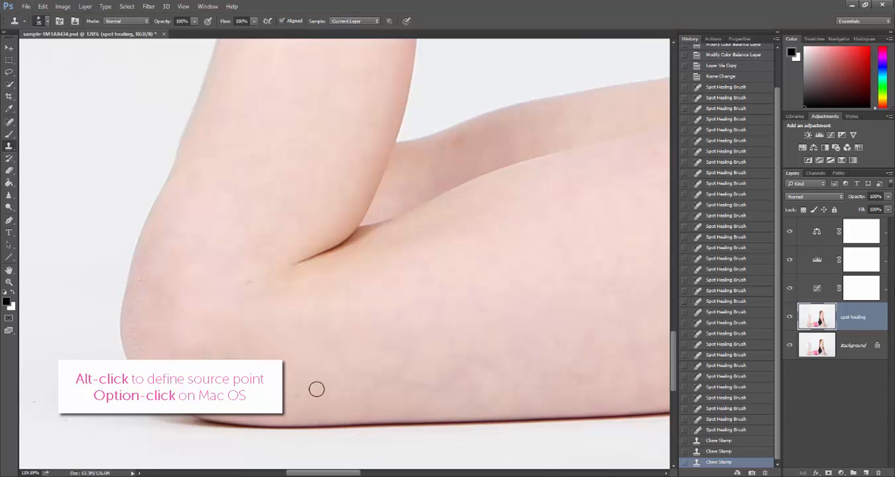
# Clone smooth skin over the small remaining marks on the bent knee and leg, sampling right beside each mark
pyautogui.keyDown('alt'); pyautogui.click(256, 295); pyautogui.keyUp('alt')
pyautogui.click(250, 283)
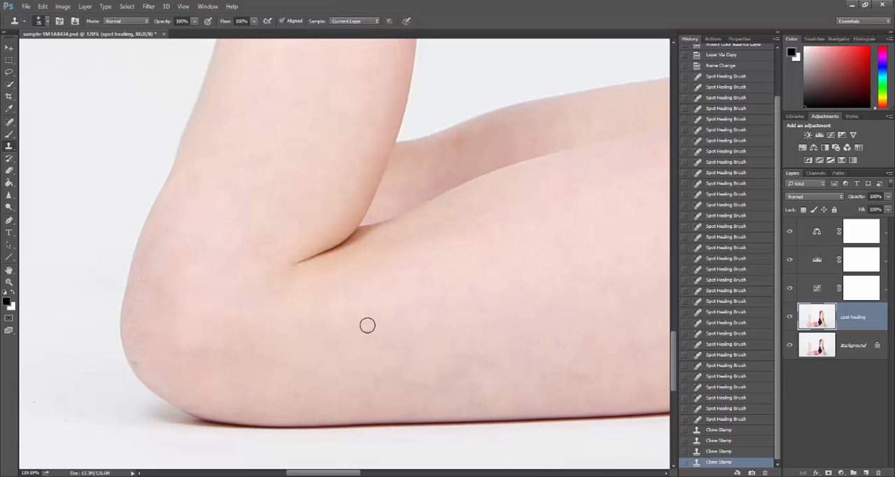
pyautogui.scroll(2, 448, 252)
pyautogui.keyDown('alt'); pyautogui.click(477, 168); pyautogui.keyUp('alt')
pyautogui.click(458, 174)
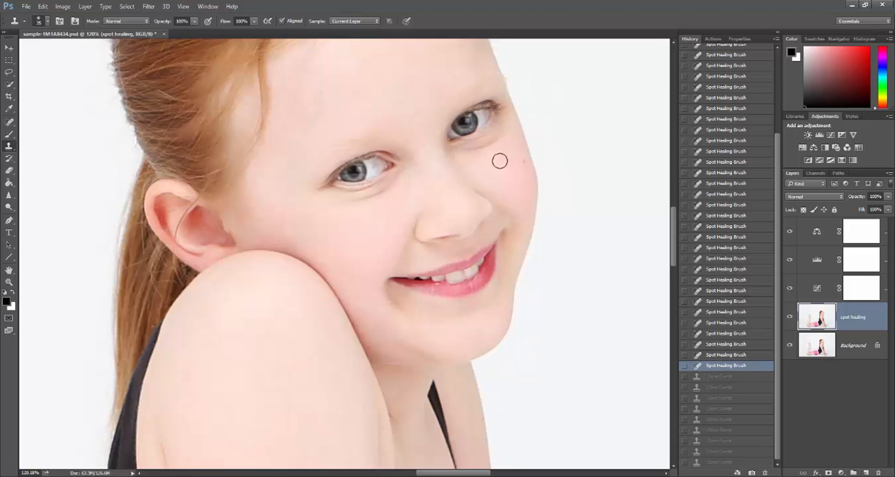
# Try cloning sampled facial areas over the eyebrow and outer eye corner with a 35 px brush, undoing each stroke
pyautogui.press('alt')
pyautogui.keyDown('alt'); pyautogui.click(490, 154); pyautogui.keyUp('alt')
pyautogui.moveTo(501, 125); pyautogui.dragTo(494, 54)
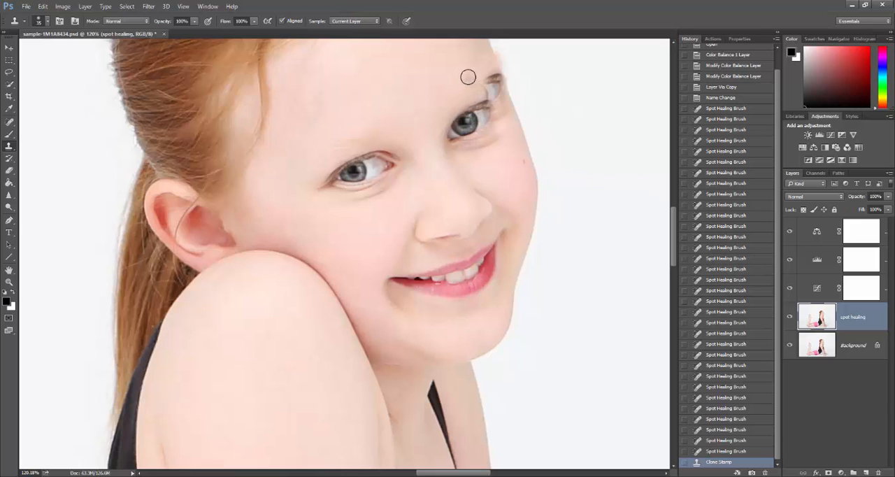
pyautogui.hotkey('ctrl', 'z')
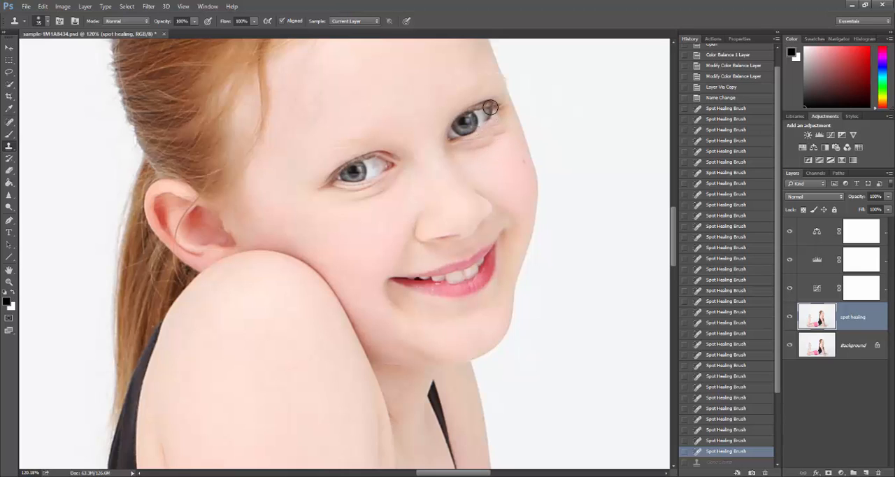
pyautogui.click(481, 77)
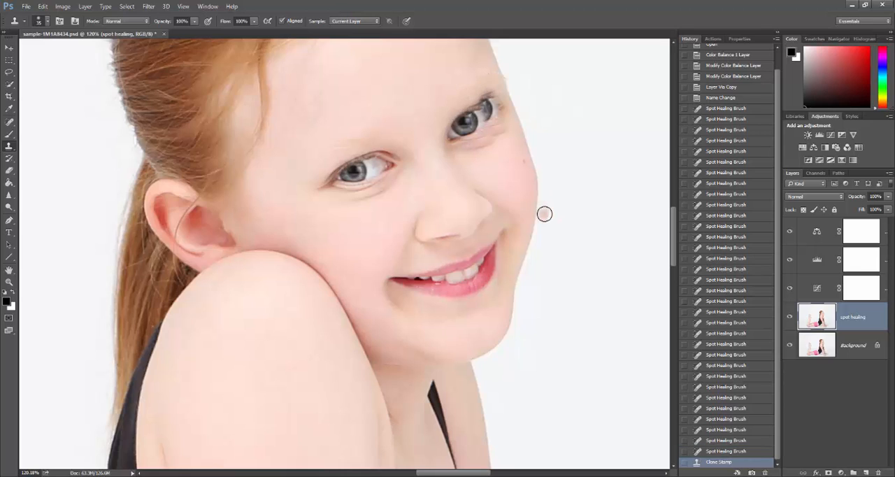
pyautogui.hotkey('ctrl', 'z')
pyautogui.press('3')
pyautogui.press('2')
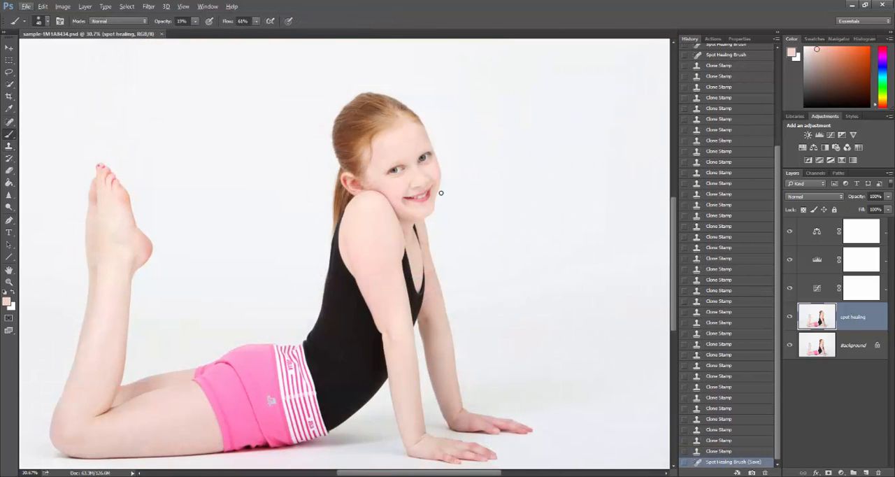
# Duplicate the spot healing layer and rename the copy "brush"
pyautogui.scroll(6, 417, 156)
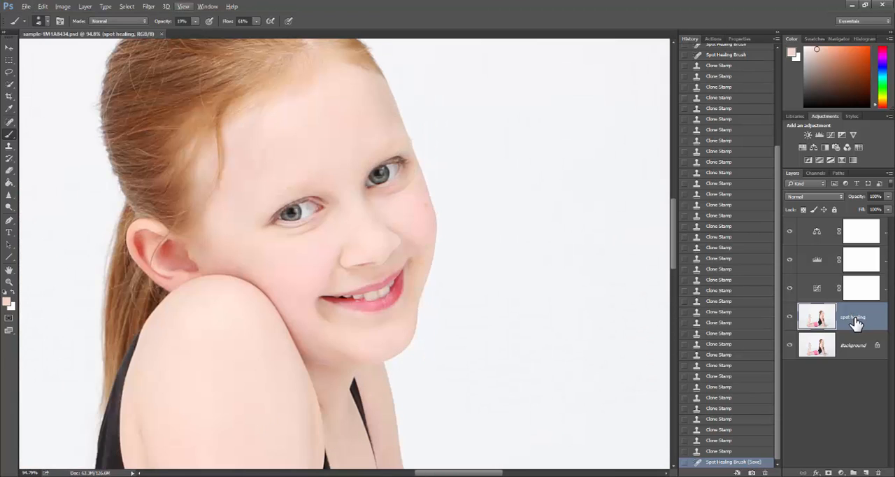
pyautogui.hotkey('ctrl', 'j')
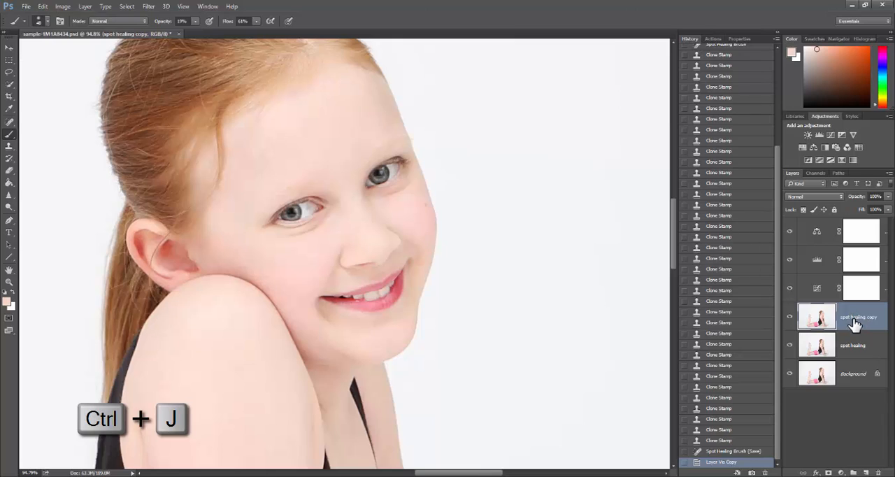
pyautogui.doubleClick(858, 318)
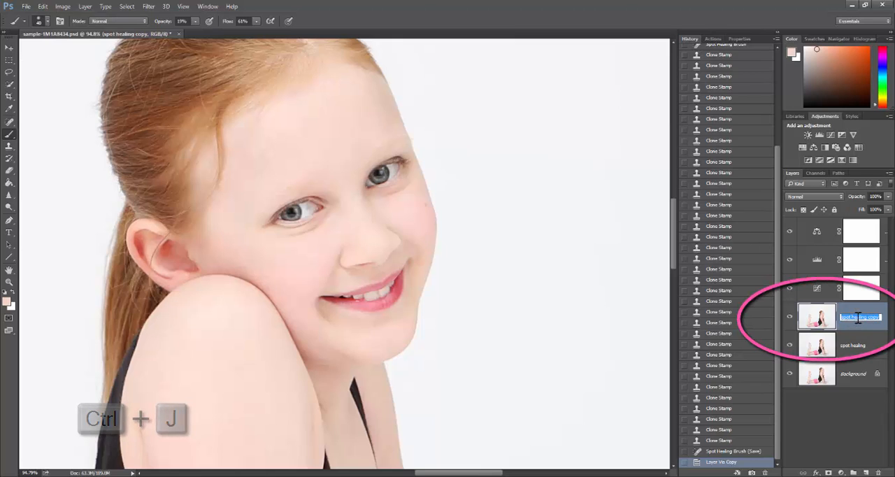
pyautogui.write('brush')
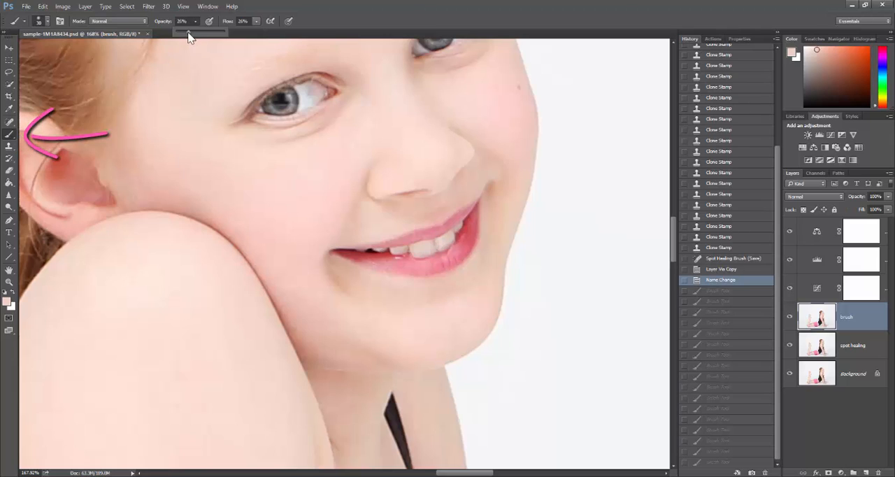
# Set the brush to 10% opacity and 22% flow and paint skin tone over the shadow beneath the lower lip
pyautogui.moveTo(188, 37); pyautogui.dragTo(181, 33)
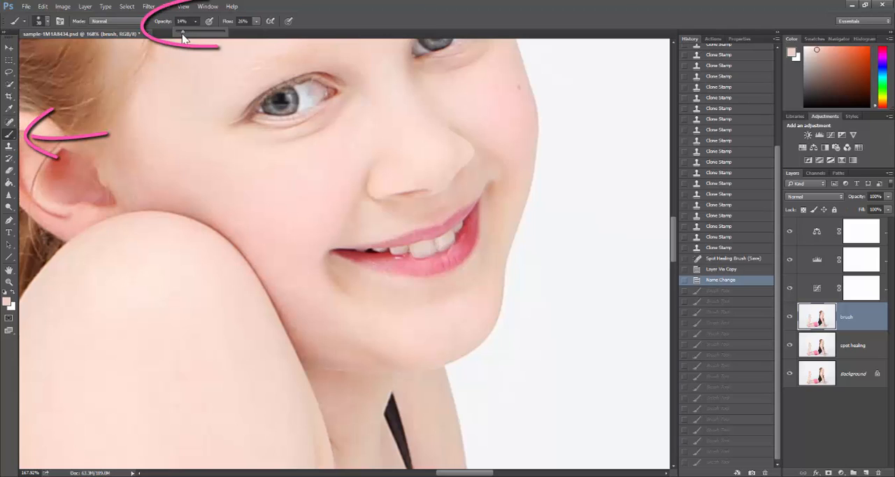
pyautogui.click(256, 23)
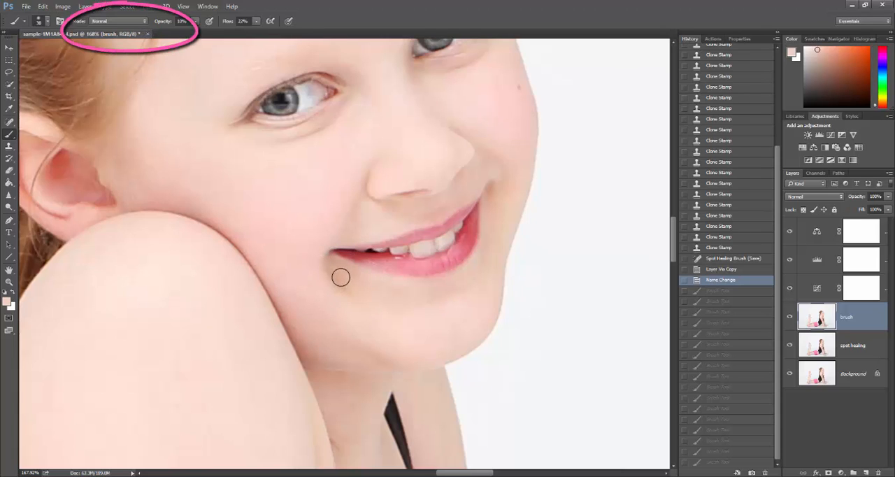
pyautogui.moveTo(340, 278)
pyautogui.mouseDown()
pyautogui.moveTo(359, 296)
pyautogui.moveTo(338, 265)
pyautogui.moveTo(368, 294)
pyautogui.moveTo(352, 275)
pyautogui.moveTo(408, 312)
pyautogui.moveTo(377, 297)
pyautogui.moveTo(414, 310)
pyautogui.moveTo(381, 289)
pyautogui.moveTo(444, 288)
pyautogui.mouseUp()
pyautogui.moveTo(444, 289); pyautogui.dragTo(471, 294)
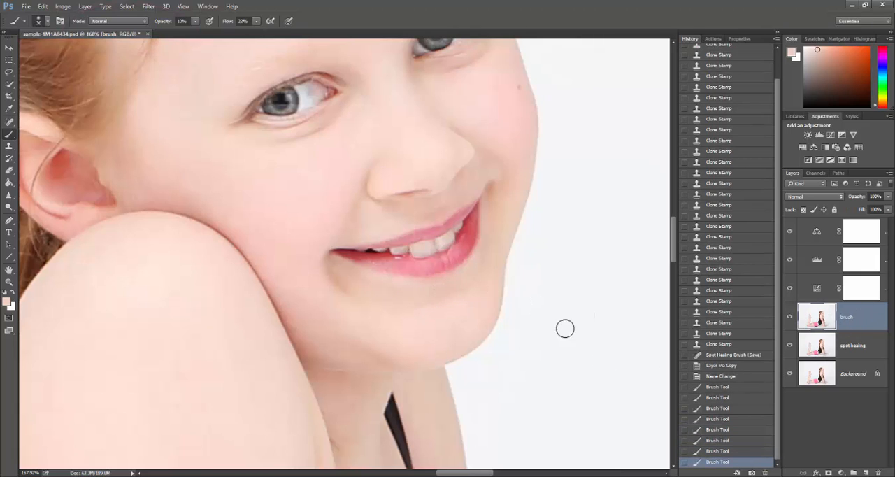
# Compare the face with the brush layer hidden and shown, and paint more sampled skin tone from the mouth corner to the chin
pyautogui.click(791, 318)
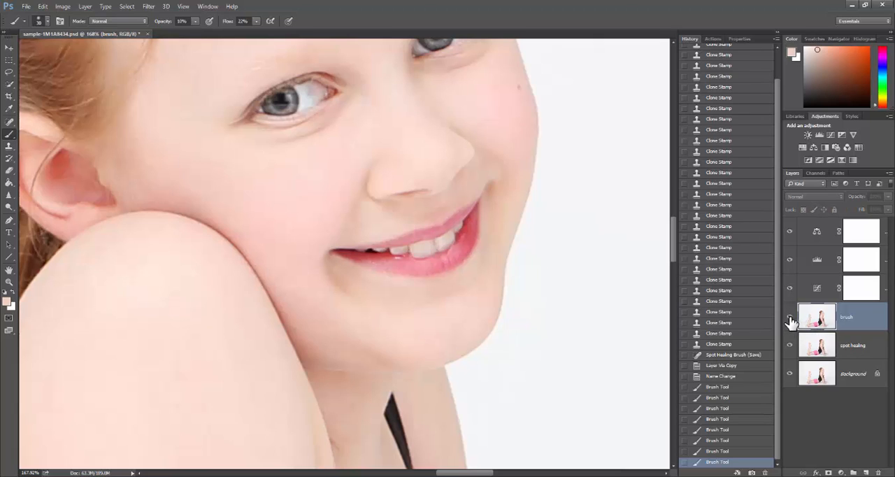
pyautogui.click(791, 318)
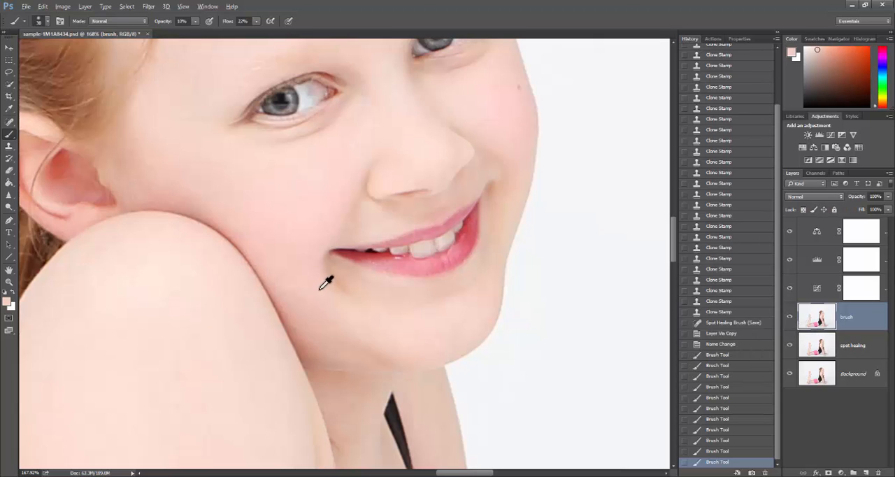
pyautogui.keyDown('alt'); pyautogui.click(321, 291); pyautogui.keyUp('alt')
pyautogui.moveTo(334, 285); pyautogui.dragTo(348, 297)
pyautogui.moveTo(340, 276); pyautogui.dragTo(399, 312)
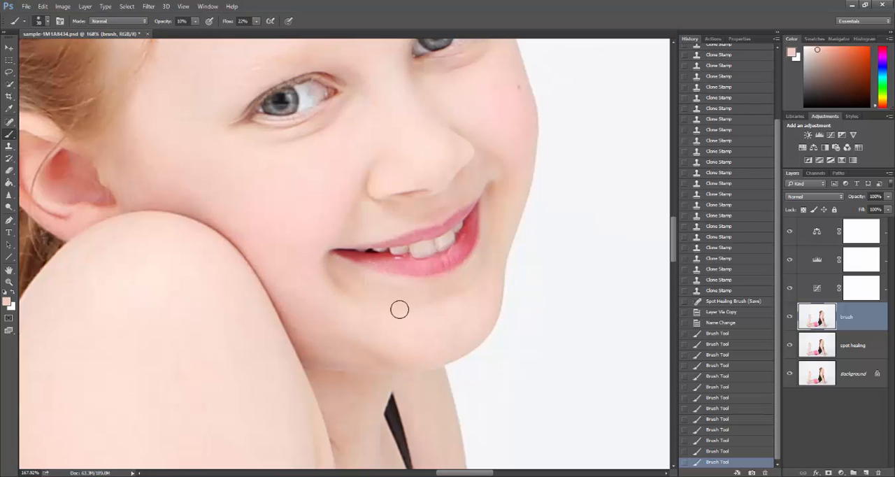
# Set the brush mode to Lighten at 45% opacity and paint sampled cheek tone over the shadow below the mouth corner
pyautogui.click(142, 21)
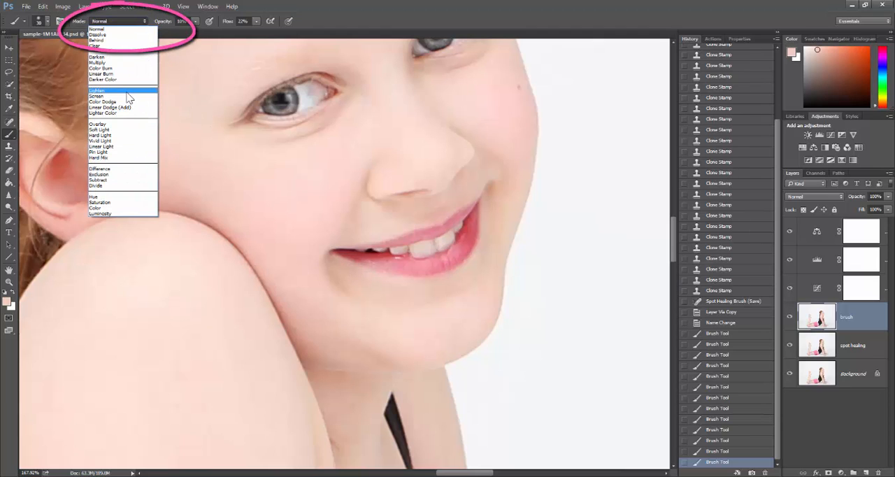
pyautogui.click(122, 90)
pyautogui.click(146, 23)
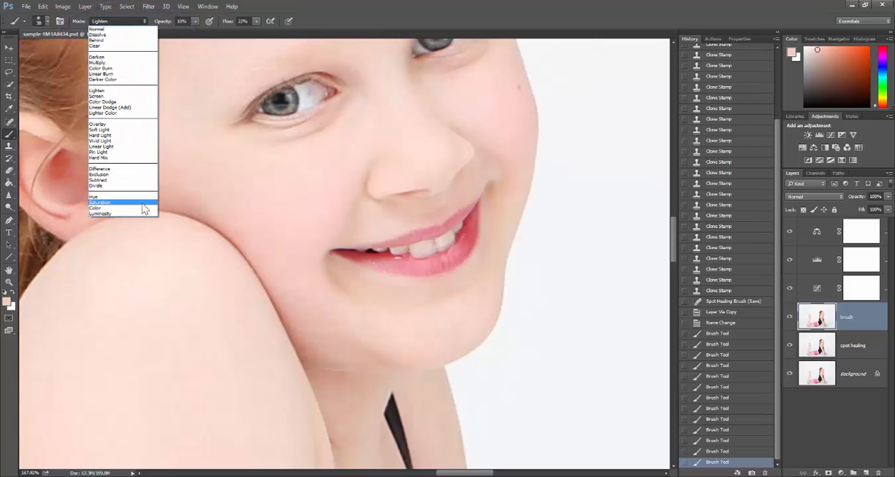
pyautogui.click(142, 210)
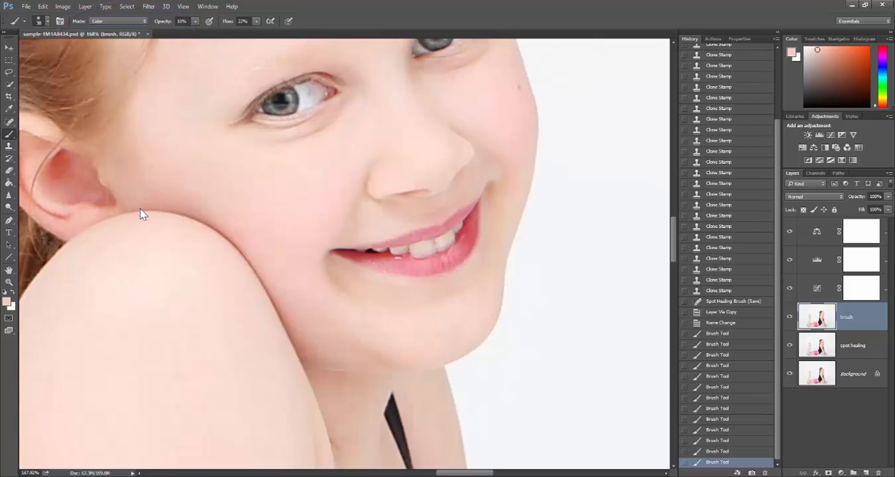
pyautogui.click(142, 21)
pyautogui.click(139, 91)
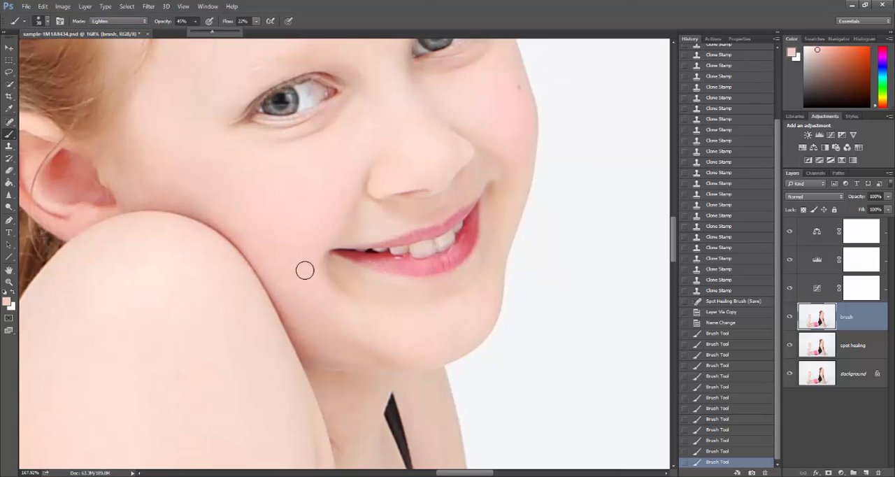
pyautogui.keyDown('alt'); pyautogui.click(312, 263); pyautogui.keyUp('alt')
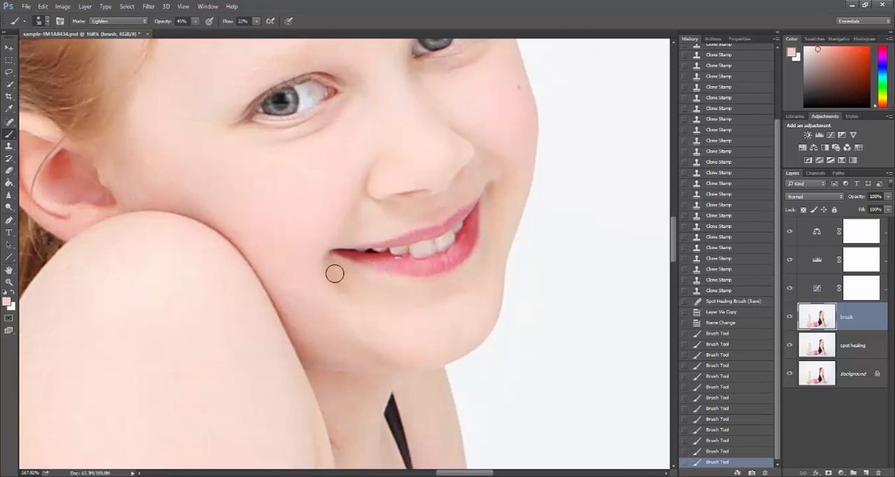
pyautogui.moveTo(335, 273)
pyautogui.mouseDown()
pyautogui.moveTo(345, 293)
pyautogui.moveTo(363, 284)
pyautogui.moveTo(385, 313)
pyautogui.mouseUp()
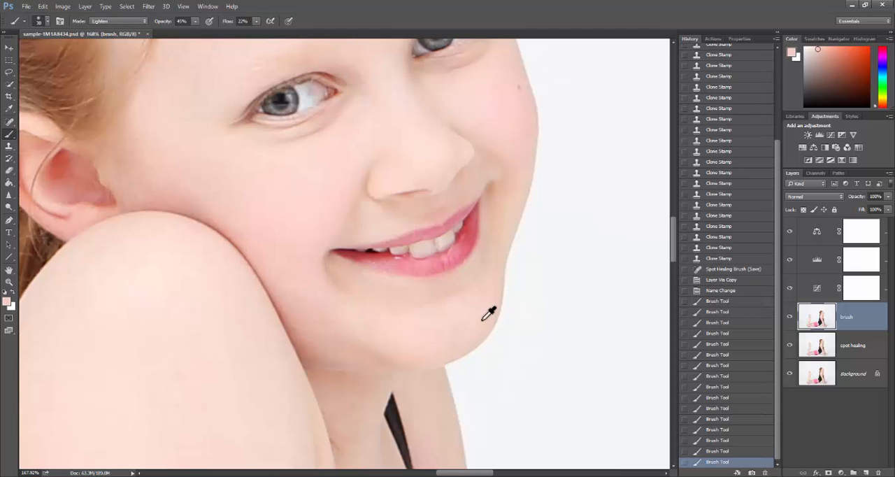
# Compare the whole figure and the face with the brush layer hidden and shown
pyautogui.scroll(-3, 486, 313)
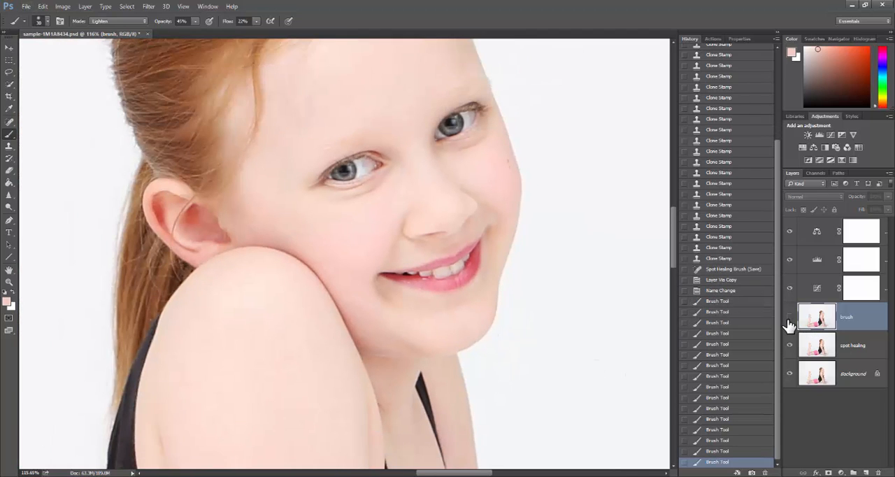
pyautogui.scroll(-6, 579, 312)
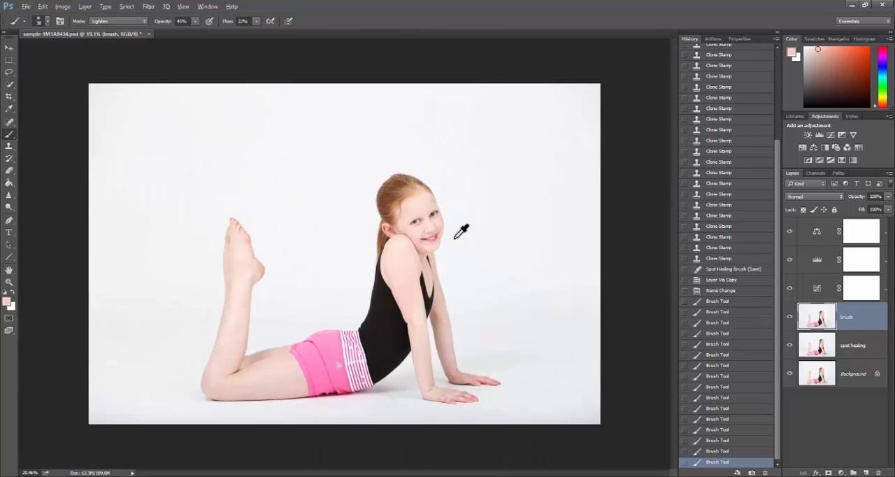
pyautogui.scroll(3, 461, 233)
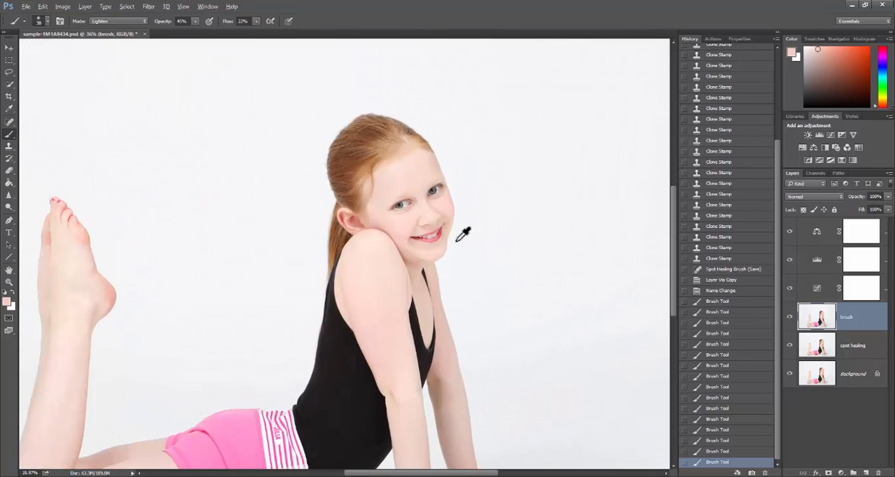
pyautogui.click(789, 319)
pyautogui.click(789, 319)
pyautogui.click(789, 319)
pyautogui.click(789, 319)
pyautogui.scroll(5, 474, 252)
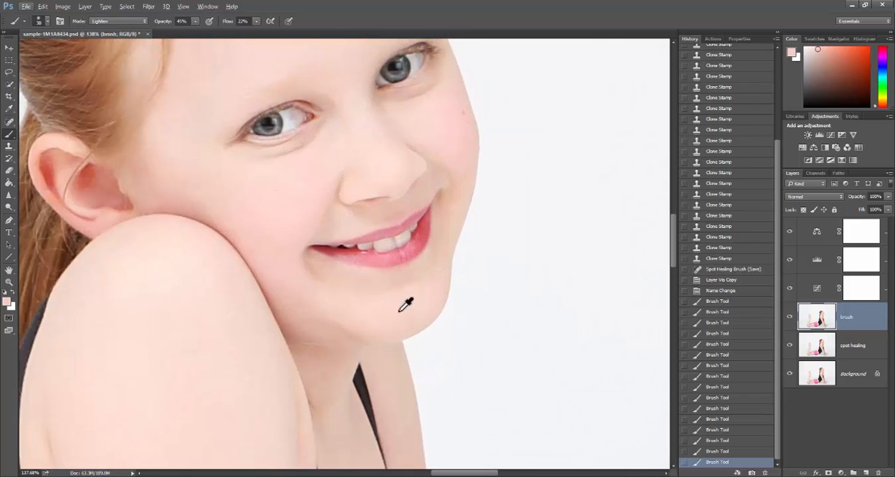
# Try lightening the chin below the lip at 45% opacity, and step back through the latest brush strokes in the history
pyautogui.keyDown('alt'); pyautogui.click(412, 292); pyautogui.keyUp('alt')
pyautogui.moveTo(420, 274)
pyautogui.mouseDown()
pyautogui.moveTo(384, 291)
pyautogui.moveTo(405, 277)
pyautogui.moveTo(348, 281)
pyautogui.moveTo(398, 313)
pyautogui.mouseUp()
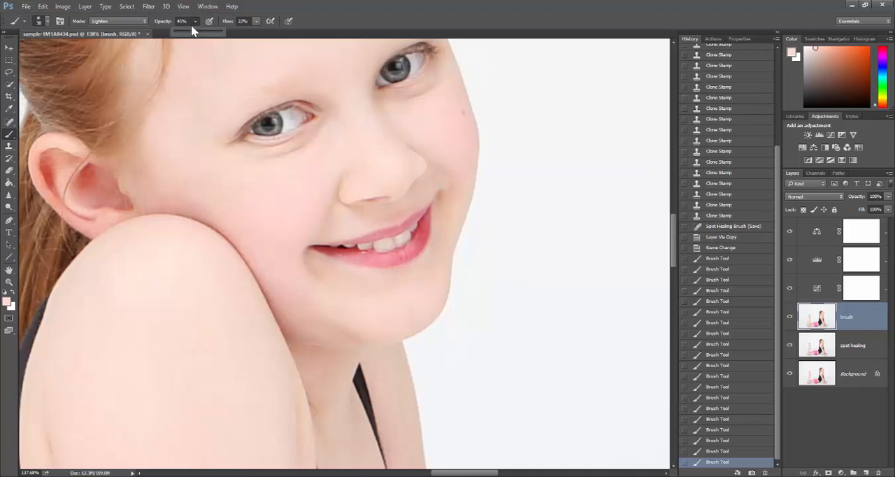
pyautogui.press('alt')
pyautogui.click(717, 429)
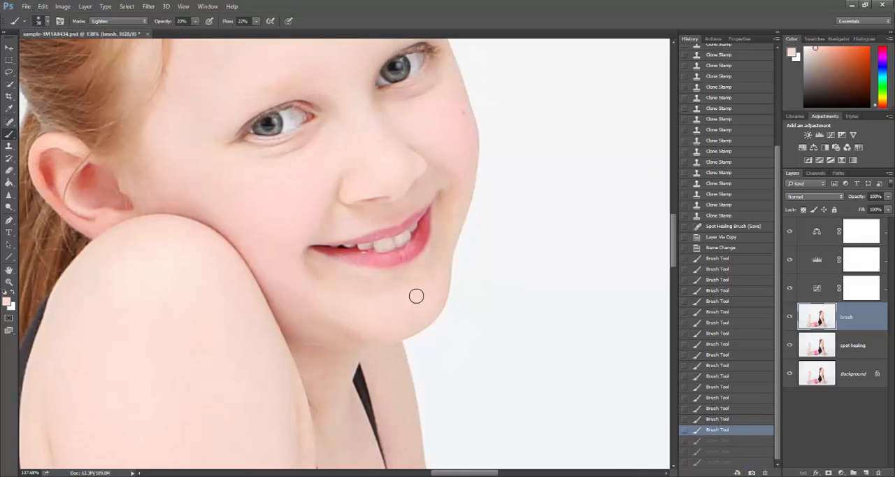
pyautogui.hotkey('ctrl', 'alt', 'z')
pyautogui.hotkey('ctrl', 'alt', 'z')
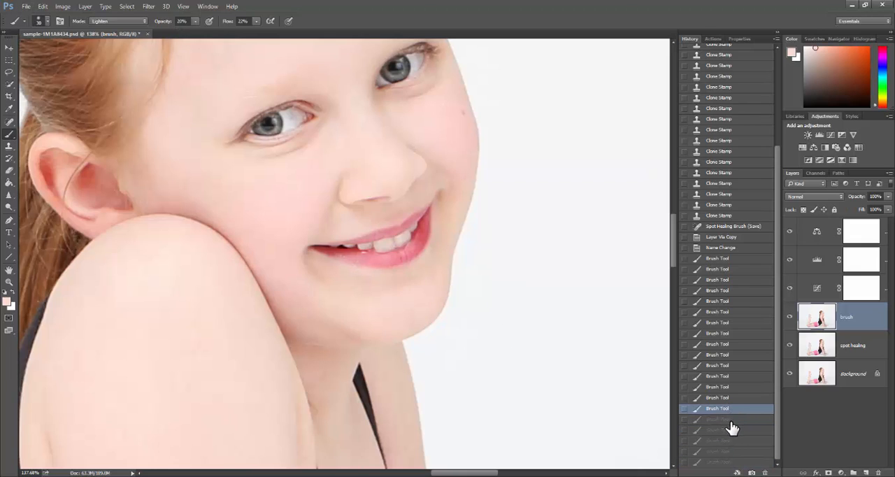
pyautogui.hotkey('ctrl', 'shift', 'z')
pyautogui.click(721, 429)
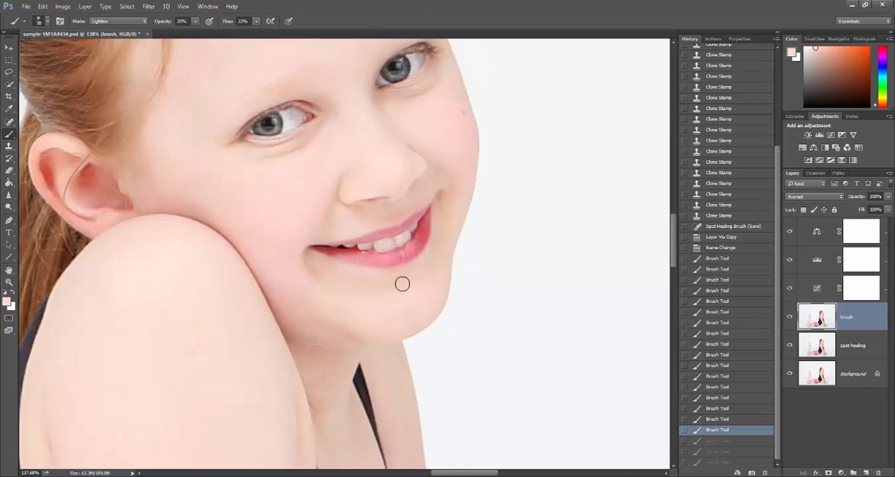
pyautogui.click(722, 423)
# Repaint the shadow between the lower lip and chin with sampled skin tone in Lighten mode at 20% opacity
pyautogui.keyDown('alt'); pyautogui.click(412, 296); pyautogui.keyUp('alt')
pyautogui.moveTo(412, 282); pyautogui.dragTo(381, 292)
pyautogui.scroll(-2, 411, 311)
# Lighten the shadows beneath both eyes with the brush at 20% opacity
pyautogui.scroll(2, 409, 238)
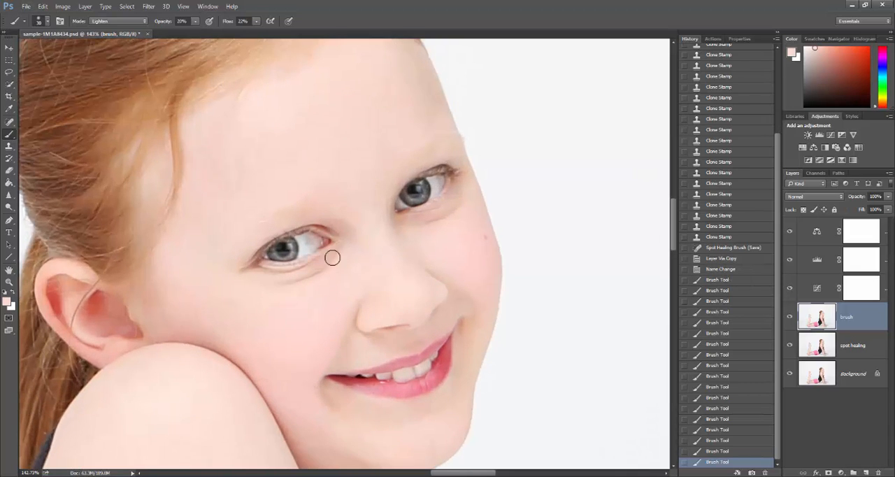
pyautogui.moveTo(332, 258)
pyautogui.mouseDown()
pyautogui.moveTo(300, 282)
pyautogui.moveTo(276, 282)
pyautogui.mouseUp()
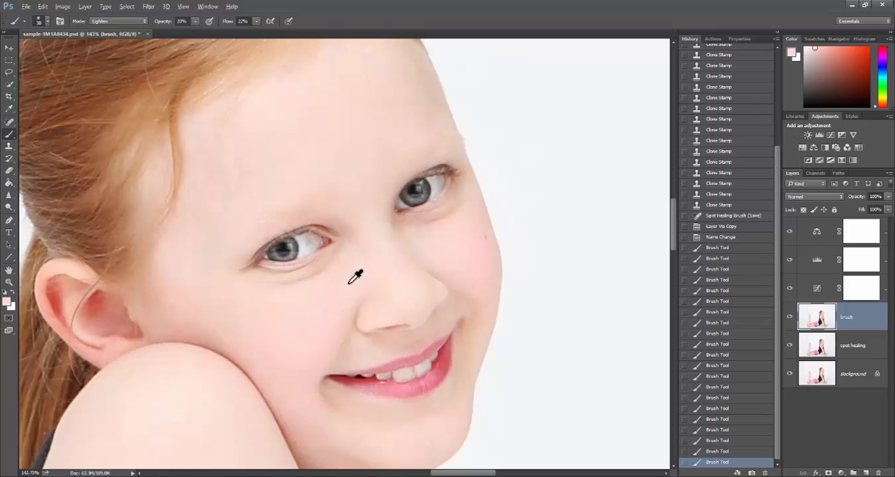
pyautogui.moveTo(341, 233)
pyautogui.mouseDown()
pyautogui.moveTo(356, 250)
pyautogui.moveTo(353, 274)
pyautogui.mouseUp()
pyautogui.hotkey('ctrl', 'z')
pyautogui.moveTo(446, 218); pyautogui.dragTo(458, 213)
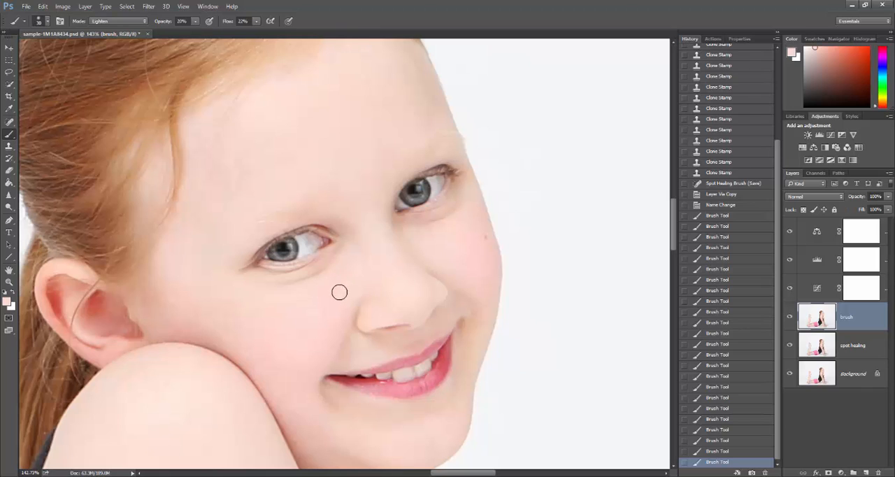
# Set the brush to Normal mode at 11% opacity and blend sampled skin tone under the eye nearest the ear and around its inner corner
pyautogui.click(143, 22)
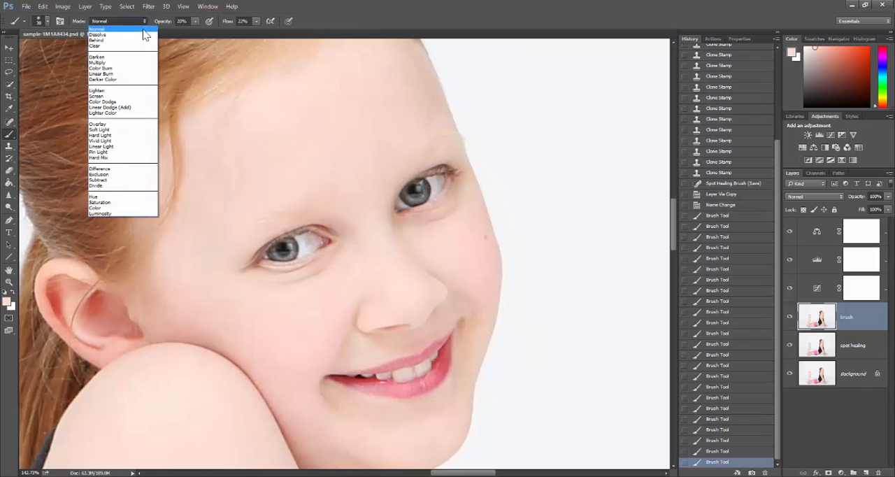
pyautogui.click(143, 30)
pyautogui.press('alt')
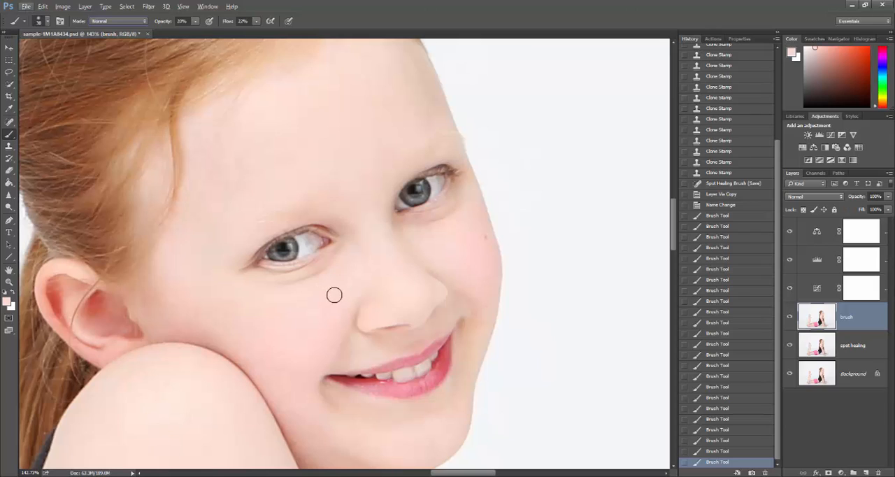
pyautogui.click(191, 22)
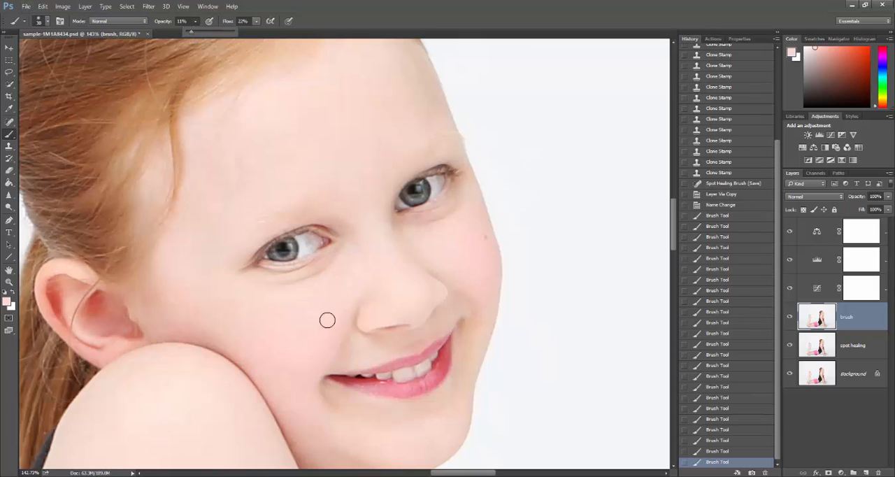
pyautogui.scroll(2, 329, 280)
pyautogui.keyDown('alt'); pyautogui.click(330, 286); pyautogui.keyUp('alt')
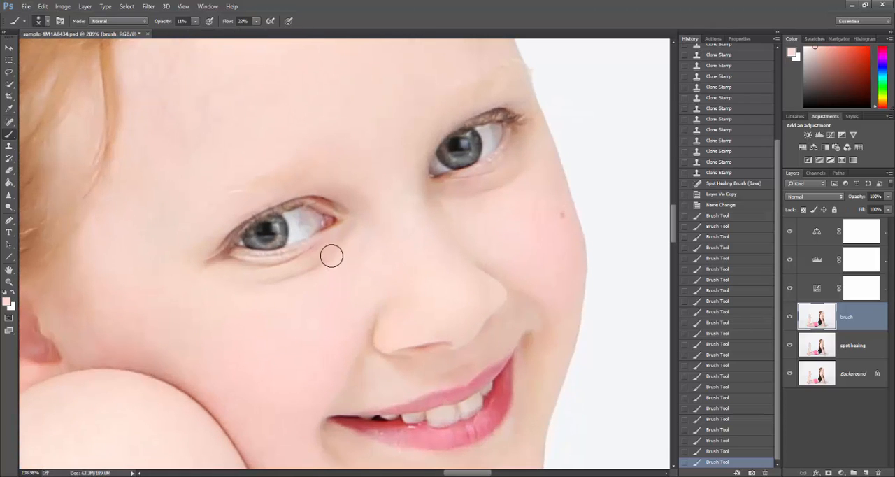
pyautogui.moveTo(331, 256); pyautogui.dragTo(264, 273)
pyautogui.keyDown('alt'); pyautogui.click(345, 280); pyautogui.keyUp('alt')
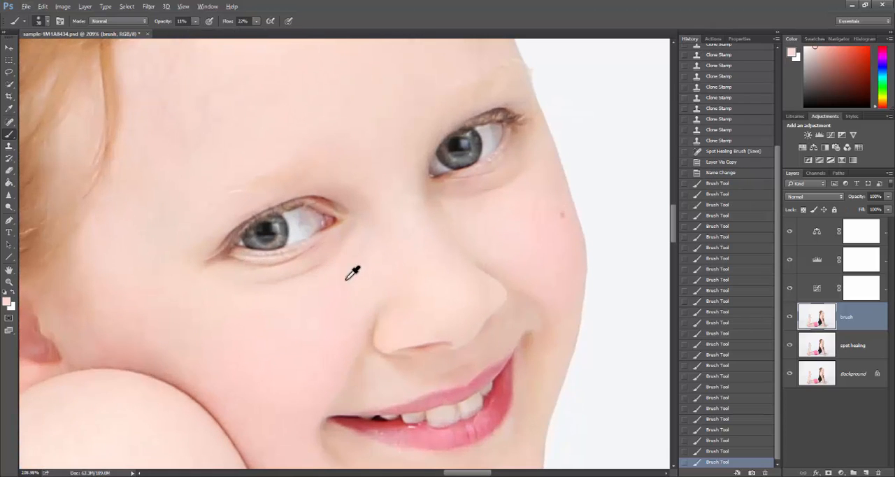
pyautogui.moveTo(350, 196)
pyautogui.mouseDown()
pyautogui.moveTo(368, 243)
pyautogui.moveTo(326, 261)
pyautogui.mouseUp()
# Blend sampled cheek tone over the shadow beneath the eye farther from the ear at 11% opacity
pyautogui.keyDown('alt'); pyautogui.click(501, 223); pyautogui.keyUp('alt')
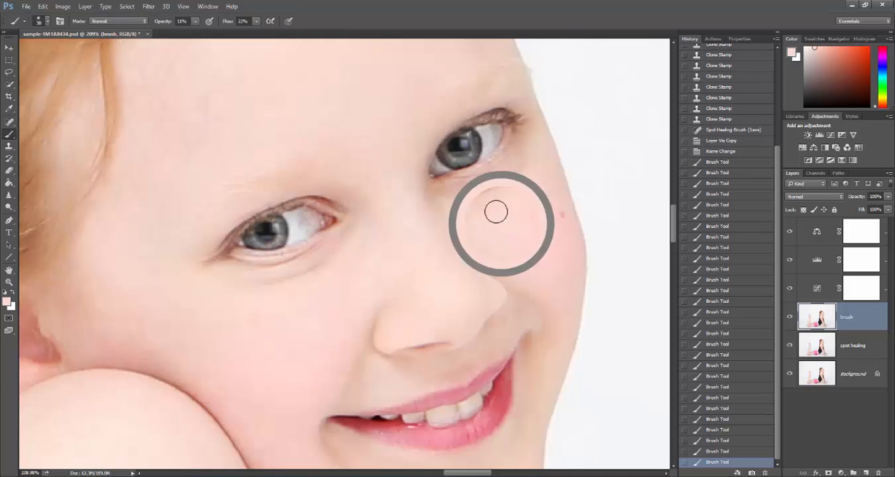
pyautogui.moveTo(466, 192)
pyautogui.mouseDown()
pyautogui.moveTo(493, 183)
pyautogui.moveTo(463, 185)
pyautogui.moveTo(495, 188)
pyautogui.moveTo(532, 166)
pyautogui.mouseUp()
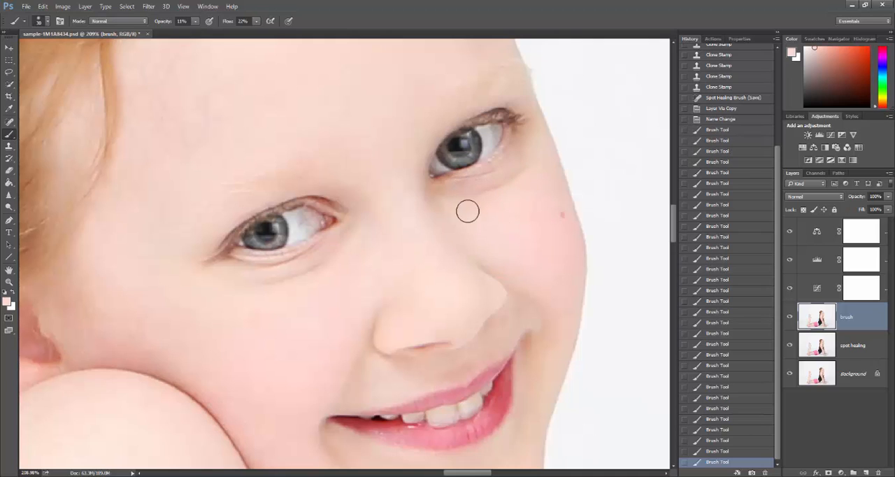
pyautogui.keyDown('alt'); pyautogui.click(475, 218); pyautogui.keyUp('alt')
pyautogui.moveTo(447, 191); pyautogui.dragTo(504, 201)
pyautogui.scroll(-3, 494, 244)
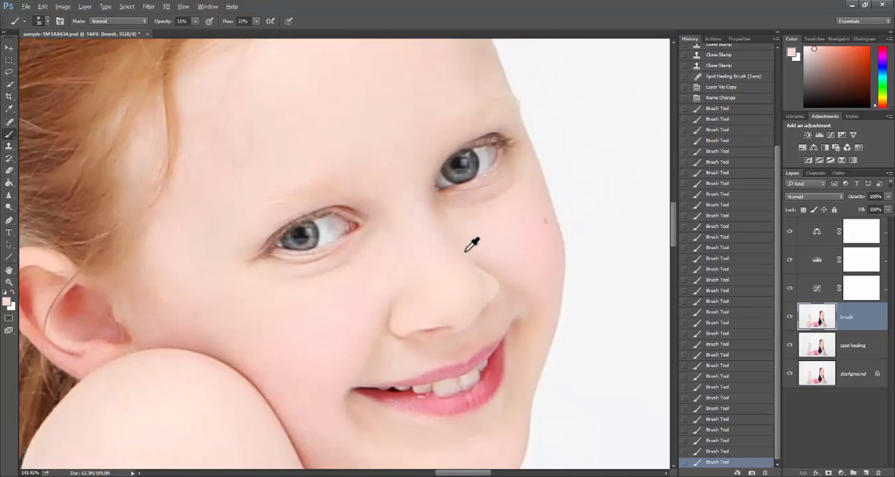
# Try adjusting the brush layer's overall opacity and return it to 100%
pyautogui.scroll(2, 403, 273)
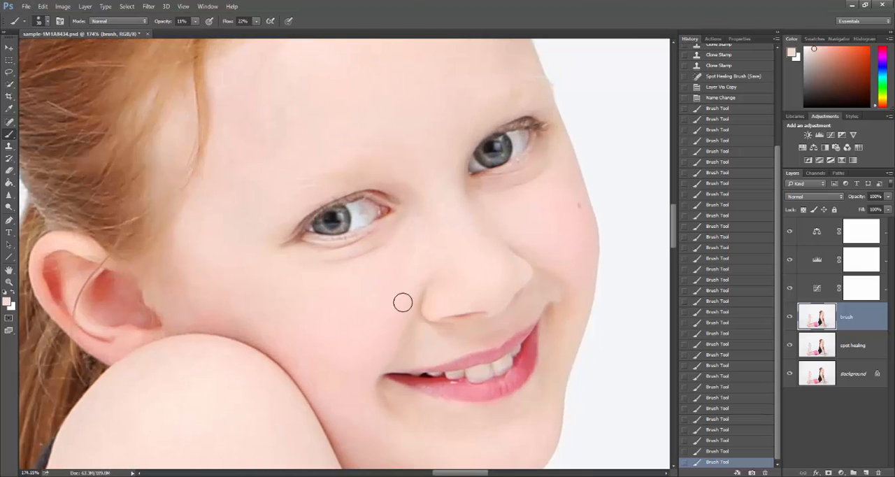
pyautogui.scroll(-2, 400, 279)
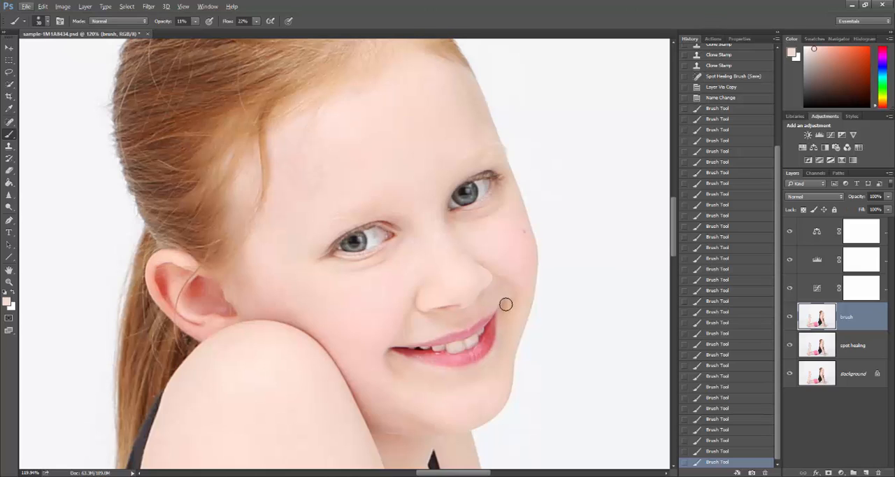
pyautogui.scroll(-2, 511, 269)
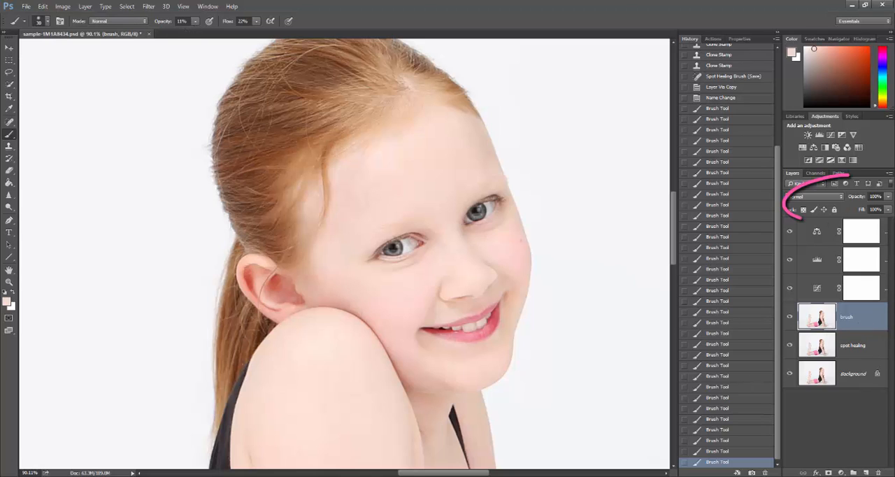
pyautogui.click(888, 196)
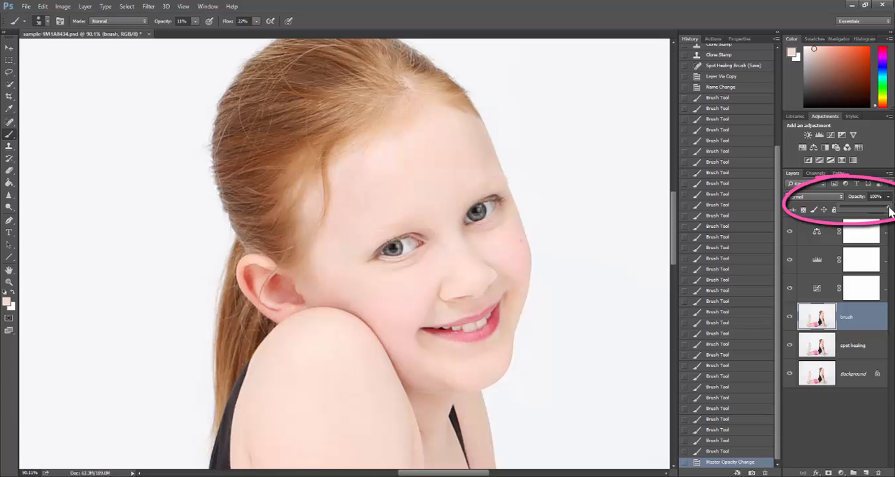
pyautogui.moveTo(880, 212); pyautogui.dragTo(892, 212)
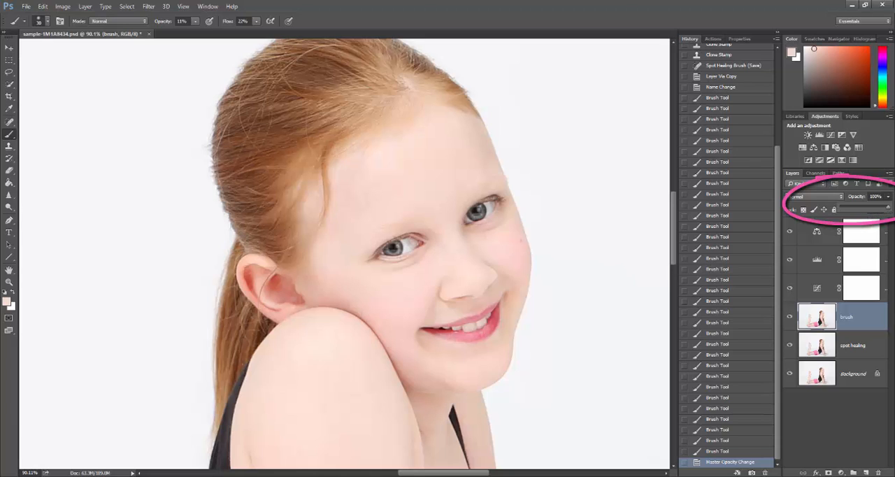
# Duplicate the brush layer and name the copy "eyes"
pyautogui.click(523, 355)
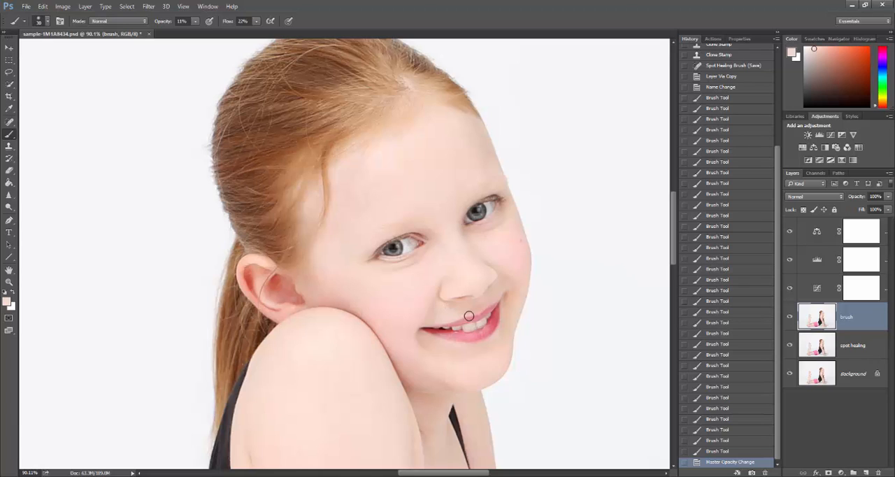
pyautogui.hotkey('ctrl', 'j')
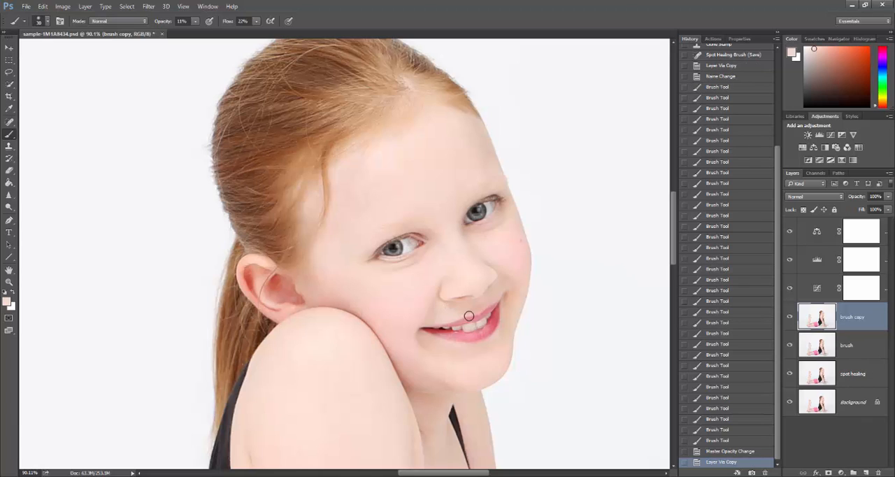
pyautogui.doubleClick(860, 317)
pyautogui.write('eyes')
pyautogui.press('Return')
# Brighten the white and iris of the eye nearest the ear with a 40 px Dodge tool, Midtones range, 6% exposure
pyautogui.scroll(3, 401, 244)
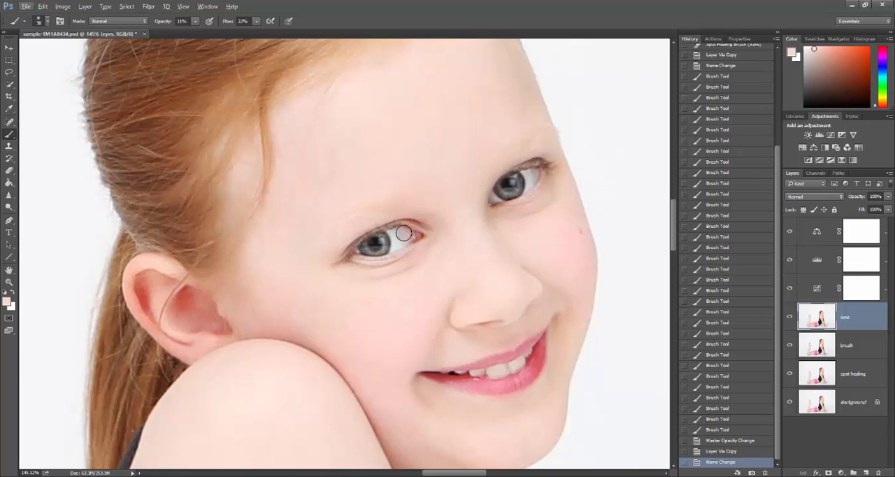
pyautogui.click(10, 207)
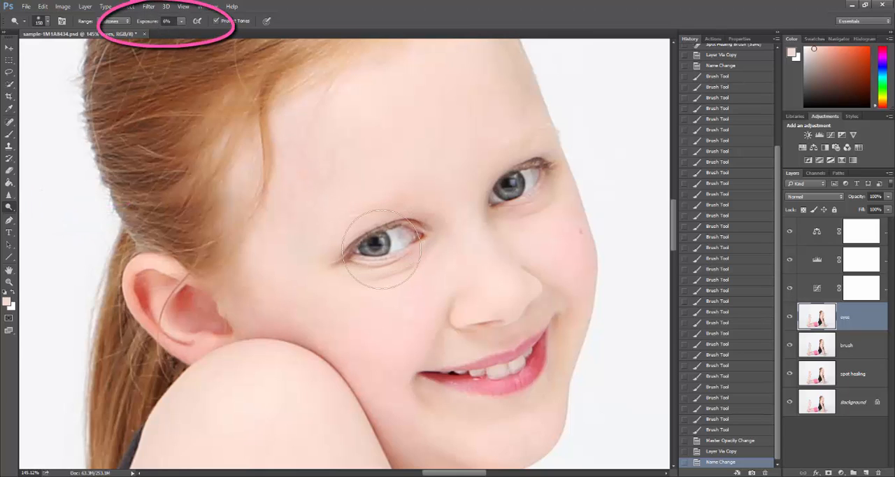
pyautogui.press('[')
pyautogui.press('[')
pyautogui.press('[')
pyautogui.press('[')
pyautogui.press('[')
pyautogui.press('[')
pyautogui.press('[')
pyautogui.press('[')
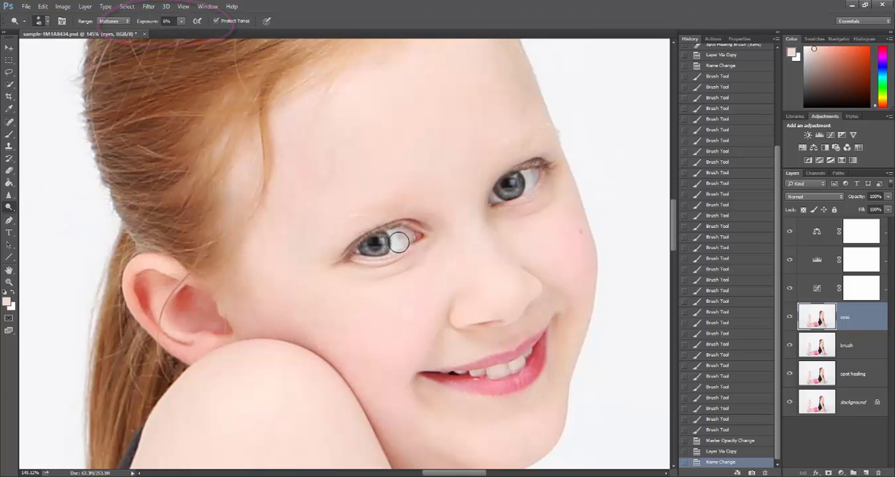
pyautogui.moveTo(398, 233); pyautogui.dragTo(402, 244)
pyautogui.moveTo(405, 247); pyautogui.dragTo(368, 249)
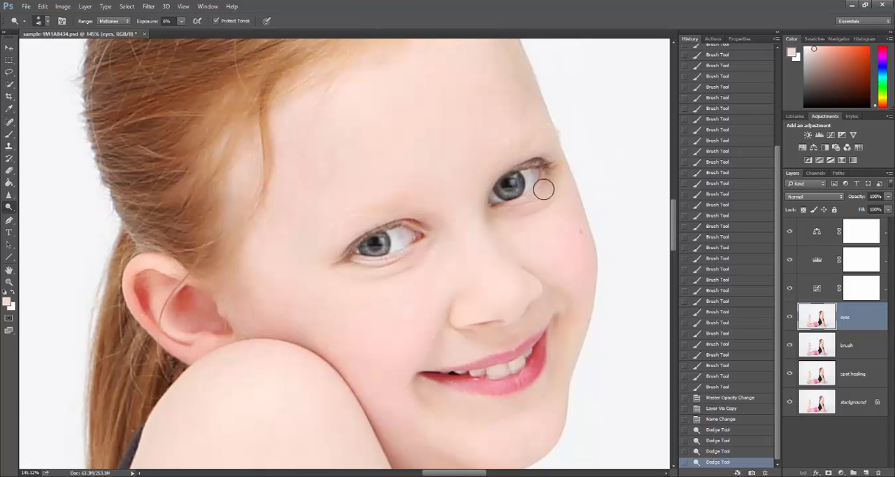
# Dodge the eye farther from the ear, then dodge beneath the nearer eye's inner corner with a 30 px tip
pyautogui.moveTo(533, 177); pyautogui.dragTo(528, 181)
pyautogui.moveTo(500, 193)
pyautogui.mouseDown()
pyautogui.moveTo(504, 218)
pyautogui.moveTo(528, 206)
pyautogui.moveTo(545, 210)
pyautogui.moveTo(565, 195)
pyautogui.mouseUp()
pyautogui.press('[')
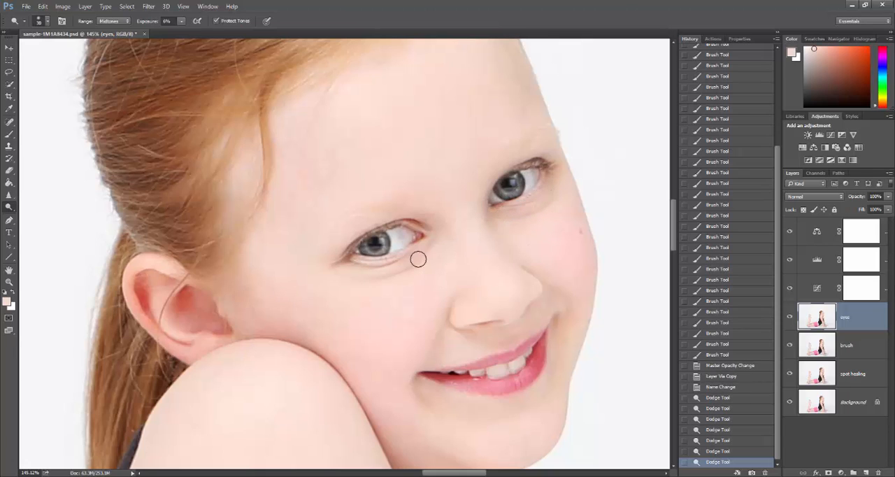
pyautogui.moveTo(418, 258)
pyautogui.mouseDown()
pyautogui.moveTo(419, 279)
pyautogui.moveTo(407, 256)
pyautogui.mouseUp()
# Try adjusting the eyes layer's overall opacity and return it to 100%
pyautogui.click(889, 197)
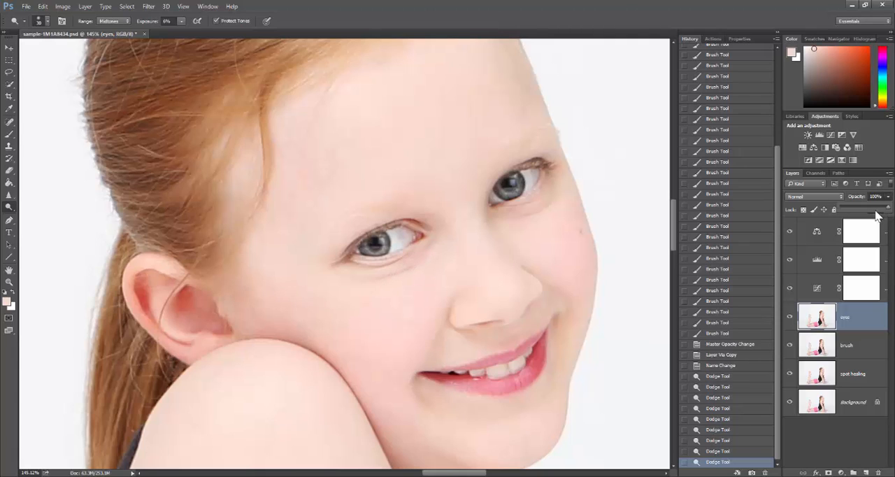
pyautogui.moveTo(874, 210); pyautogui.dragTo(890, 211)
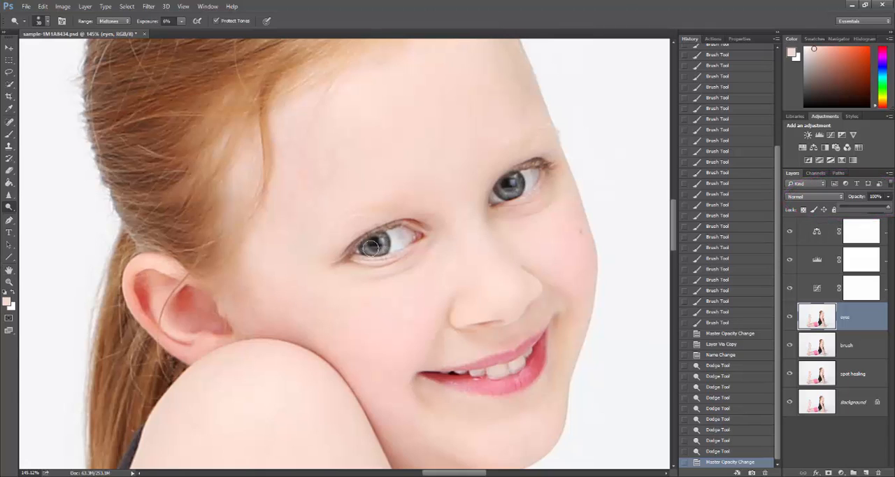
# Sharpen the iris of the eye nearest the ear with several dabs of the Sharpen tool at 40 px
pyautogui.click(9, 194)
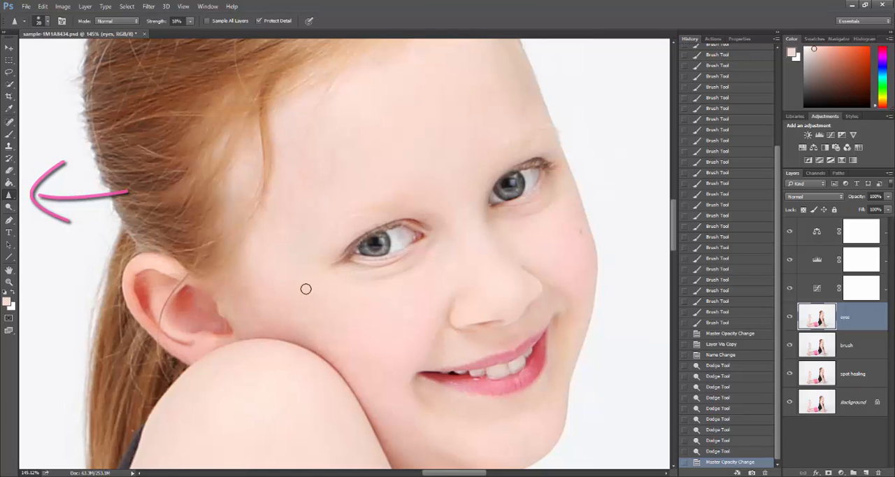
pyautogui.click(149, 7)
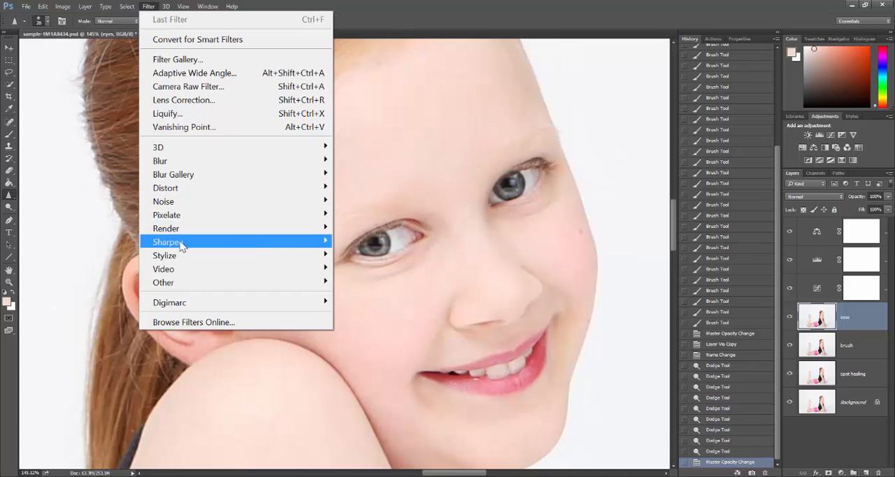
pyautogui.moveTo(163, 242)
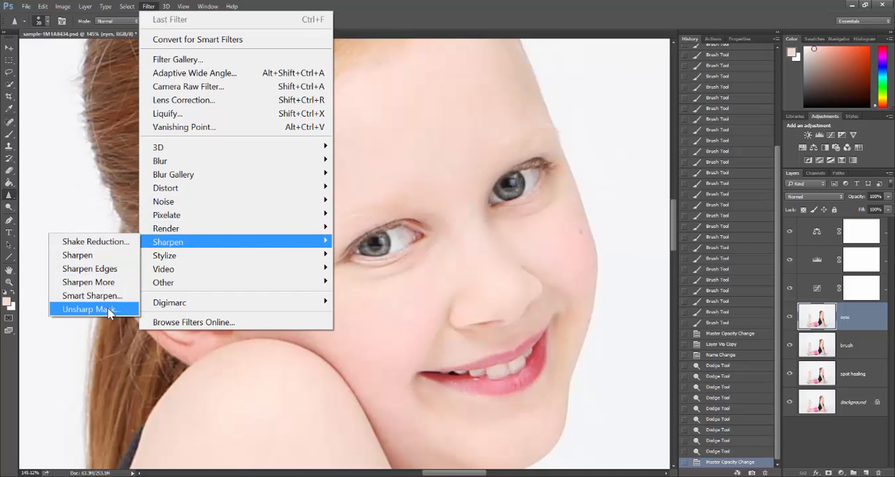
pyautogui.click(149, 7)
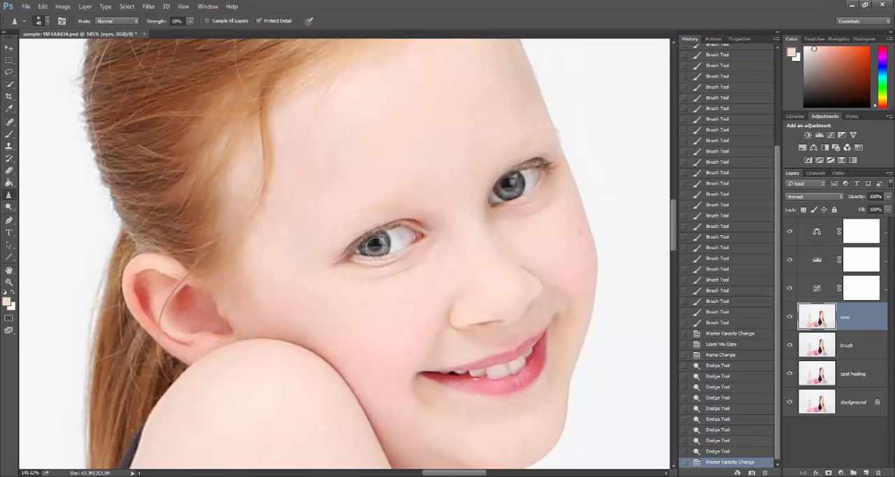
pyautogui.press('[')
pyautogui.press('[')
pyautogui.doubleClick(377, 242)
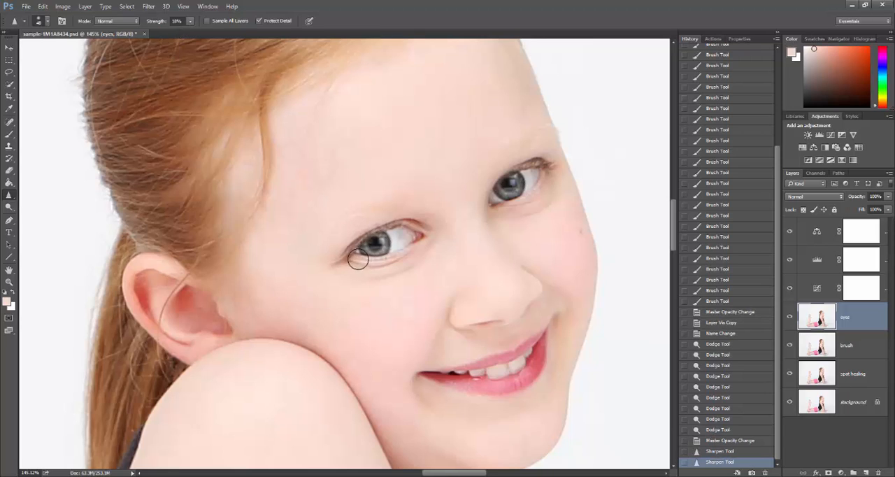
pyautogui.click(375, 246)
pyautogui.click(377, 243)
# Sharpen the iris and lower edge of the eye farther from the ear with the 40 px tip
pyautogui.click(509, 188)
pyautogui.click(510, 187)
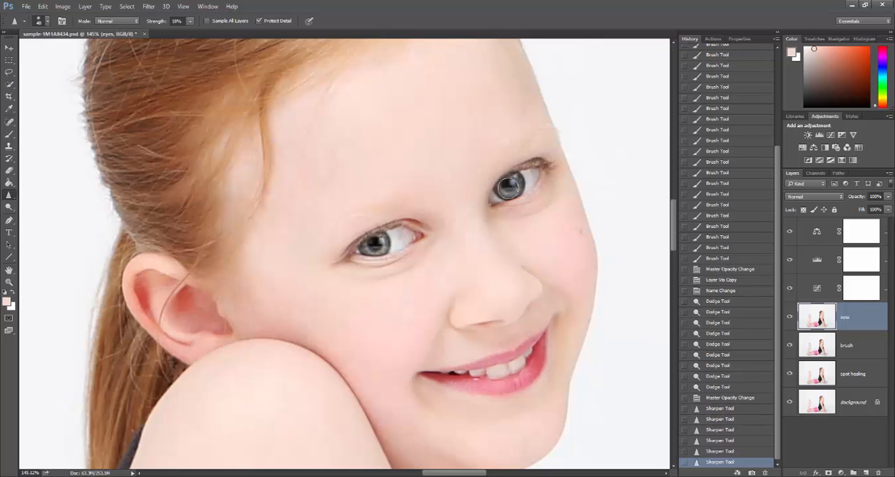
pyautogui.click(508, 189)
pyautogui.click(510, 191)
pyautogui.click(511, 190)
pyautogui.click(525, 198)
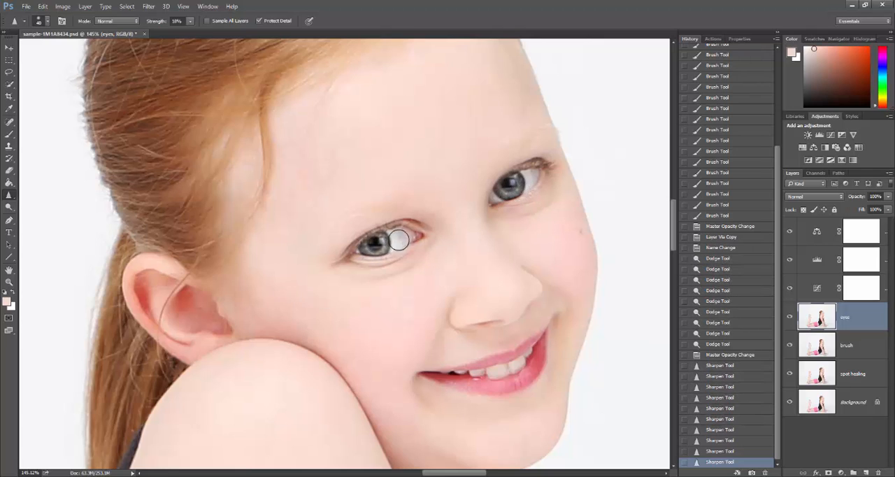
# Reduce the Sharpen tip to 25 px and sharpen the outer lashes of the eye farther from the ear
pyautogui.press('[')
pyautogui.press('[')
pyautogui.press('[')
pyautogui.click(557, 166)
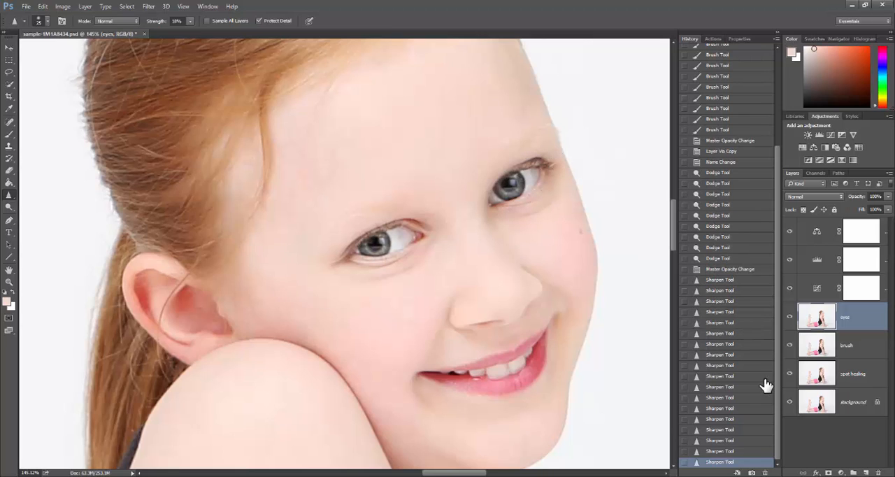
# Compare the face without the eyes layer and lower that layer's opacity to 67%
pyautogui.click(790, 318)
pyautogui.click(790, 319)
pyautogui.moveTo(889, 198); pyautogui.dragTo(872, 208)
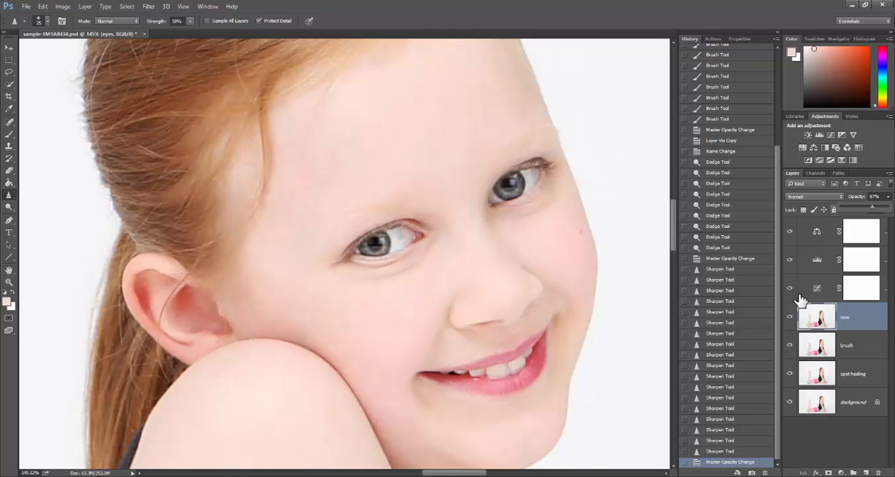
# Compare the portrait with the eyes layer hidden and shown, both close up and from farther out
pyautogui.click(790, 317)
pyautogui.click(790, 317)
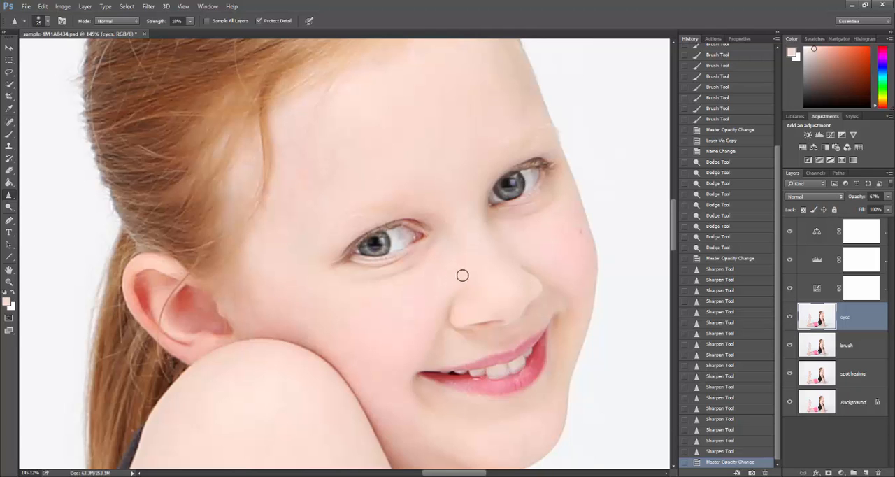
pyautogui.scroll(-5, 462, 275)
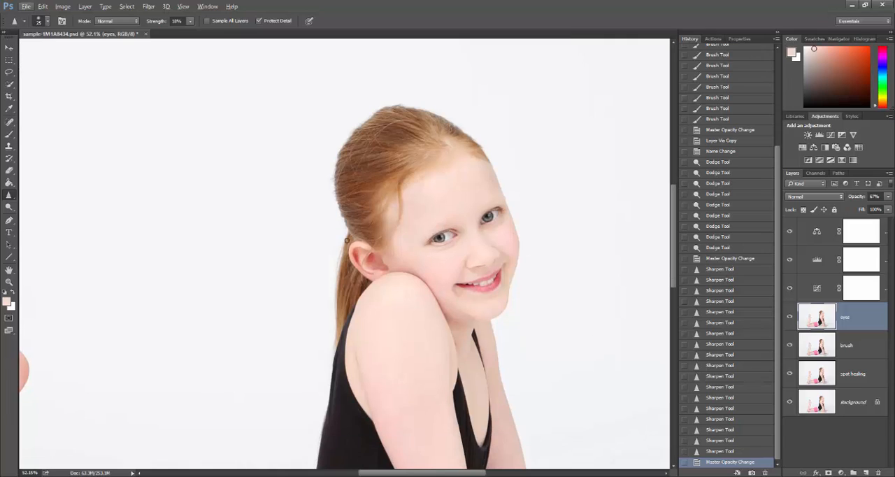
pyautogui.scroll(-1, 347, 240)
pyautogui.click(790, 317)
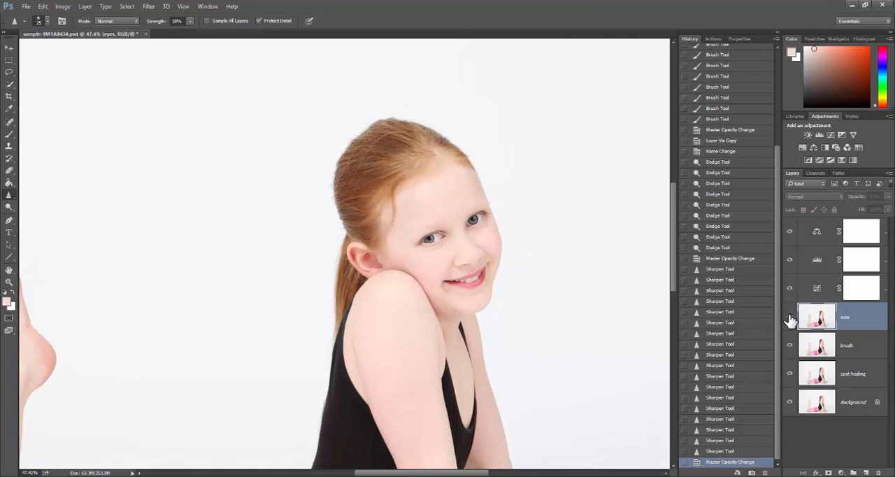
pyautogui.click(790, 317)
pyautogui.click(790, 317)
pyautogui.click(789, 317)
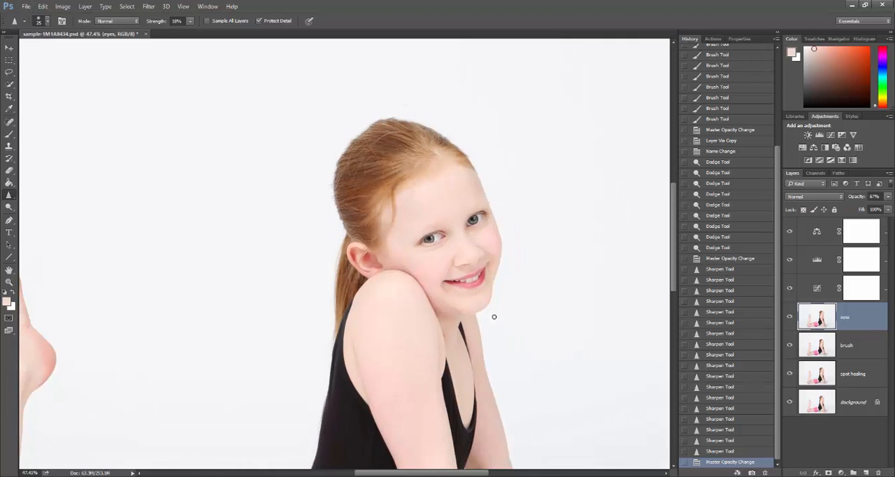
# Duplicate the eyes layer and name the copy "teeth"
pyautogui.scroll(4, 490, 314)
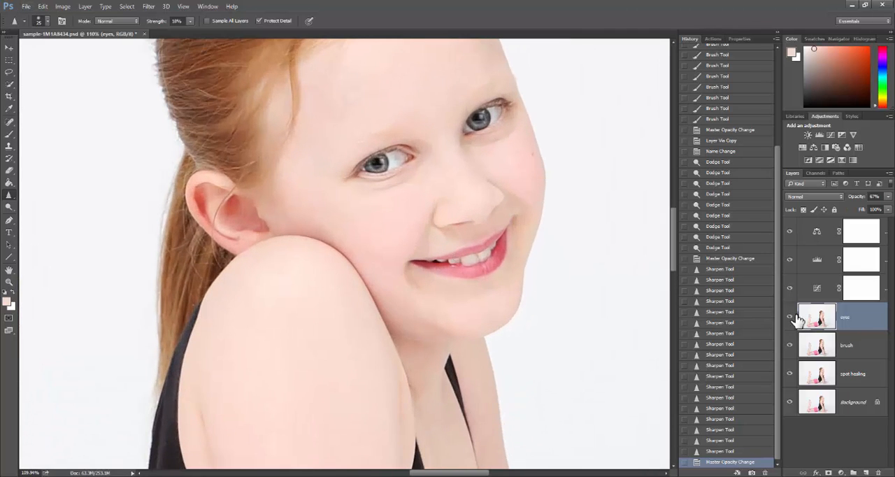
pyautogui.hotkey('ctrl', 'j')
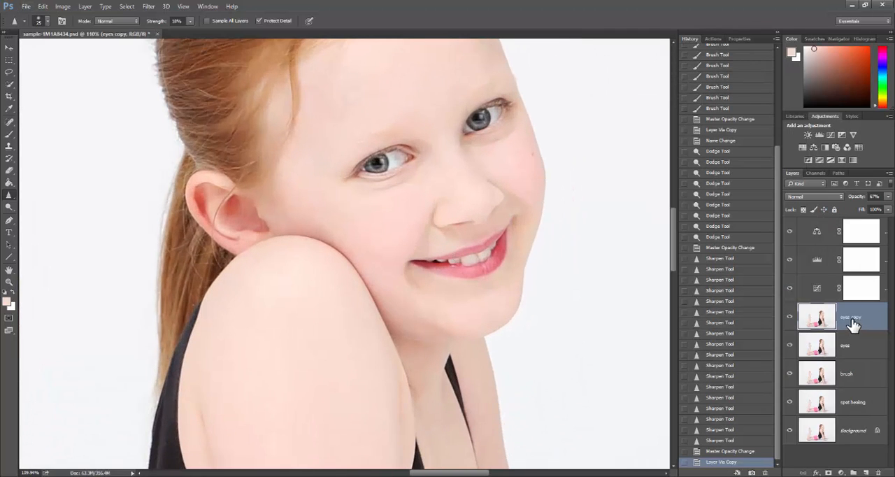
pyautogui.doubleClick(858, 318)
pyautogui.write('teeth')
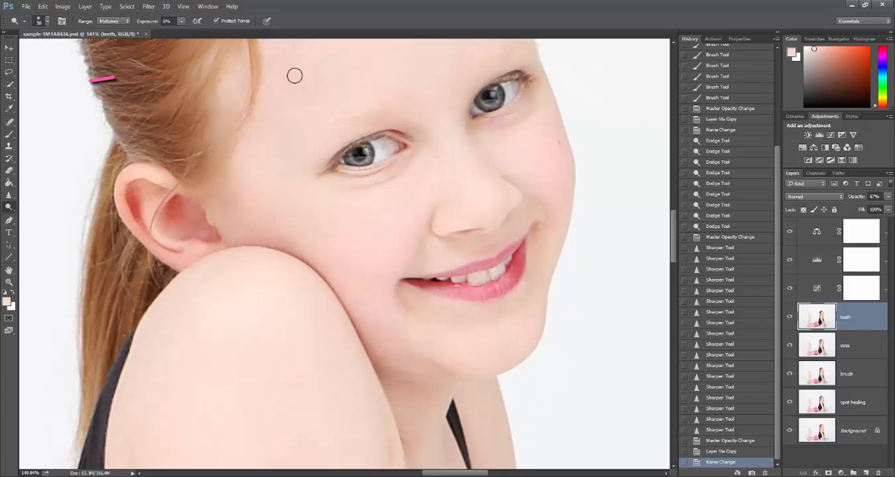
# Select the large front tooth with the Quick Selection tool, adding to the selection until the whole tooth is covered
pyautogui.click(10, 72)
pyautogui.click(10, 84)
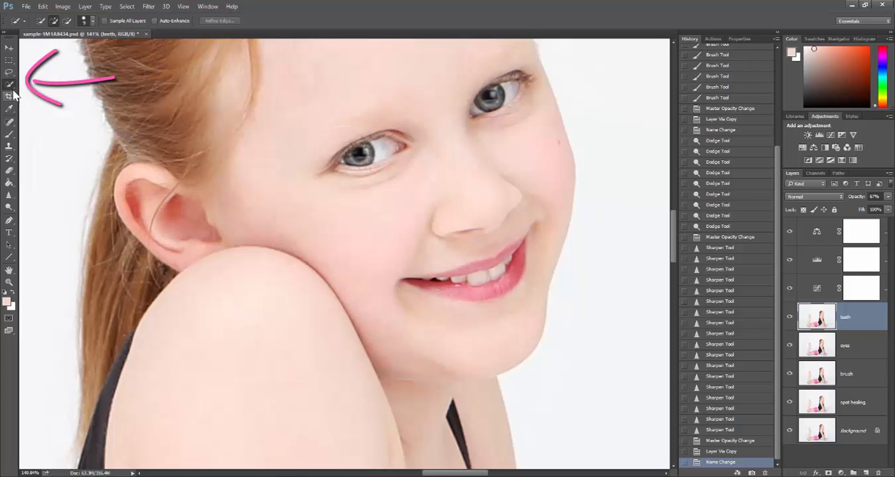
pyautogui.rightClick(9, 83)
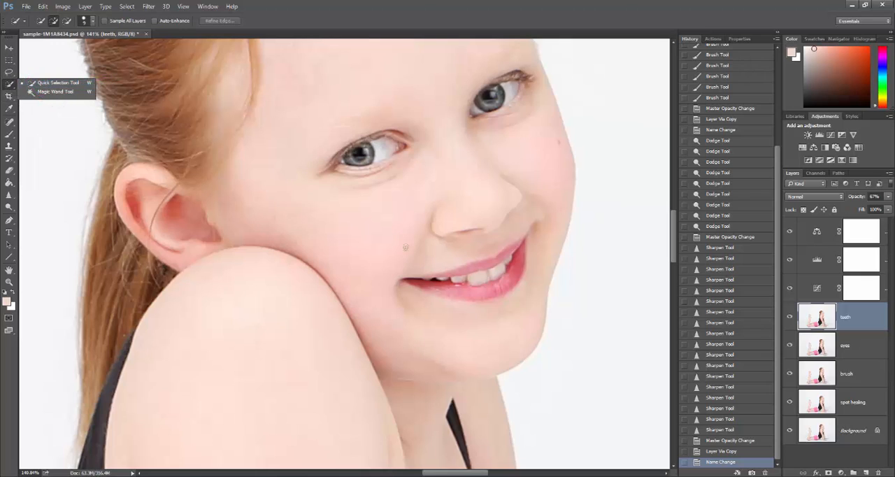
pyautogui.scroll(3, 498, 284)
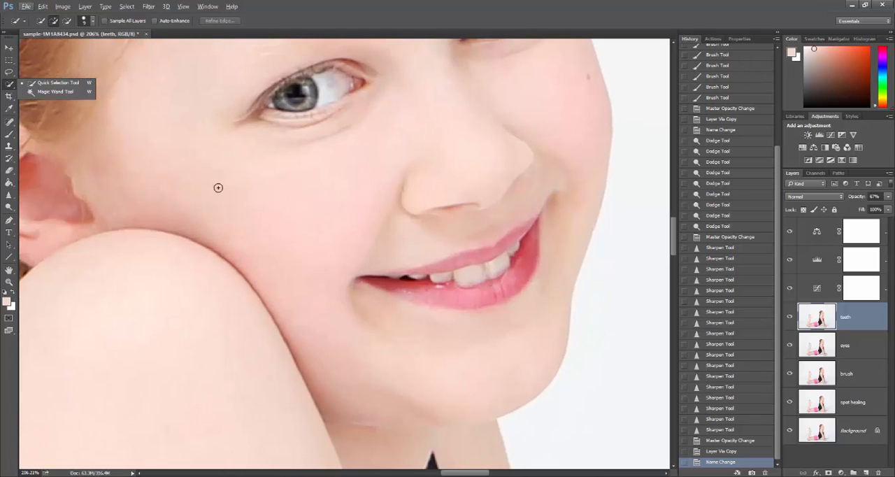
pyautogui.click(474, 270)
pyautogui.keyDown('shift'); pyautogui.click(481, 275); pyautogui.keyUp('shift')
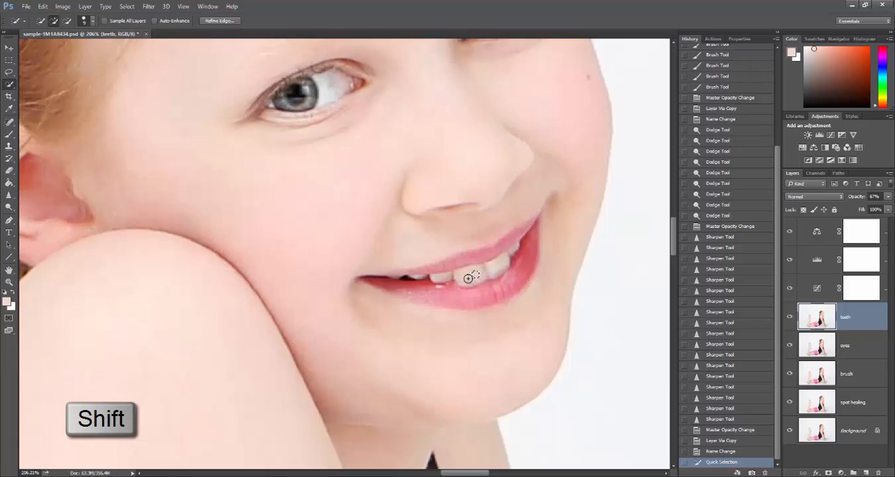
pyautogui.keyDown('shift'); pyautogui.click(472, 276); pyautogui.keyUp('shift')
pyautogui.keyDown('shift'); pyautogui.click(464, 273); pyautogui.keyUp('shift')
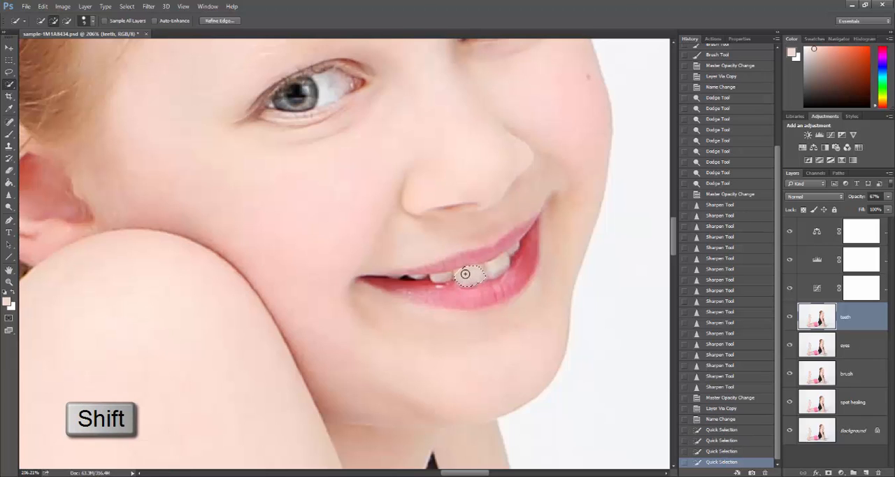
# Extend the selection across the remaining upper teeth and subtract the overlap onto the lower lip
pyautogui.keyDown('shift'); pyautogui.click(485, 266); pyautogui.keyUp('shift')
pyautogui.keyDown('shift'); pyautogui.click(500, 264); pyautogui.keyUp('shift')
pyautogui.keyDown('shift'); pyautogui.click(508, 263); pyautogui.keyUp('shift')
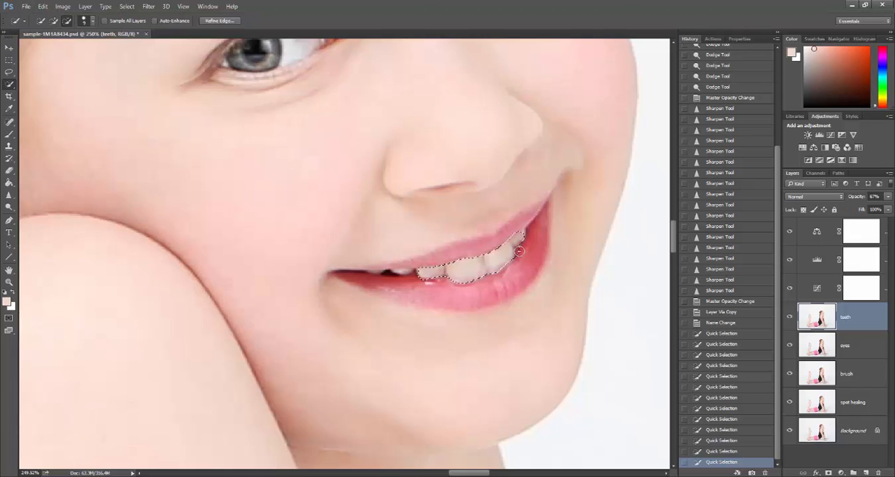
pyautogui.keyDown('alt'); pyautogui.click(521, 252); pyautogui.keyUp('alt')
pyautogui.keyDown('alt'); pyautogui.click(525, 260); pyautogui.keyUp('alt')
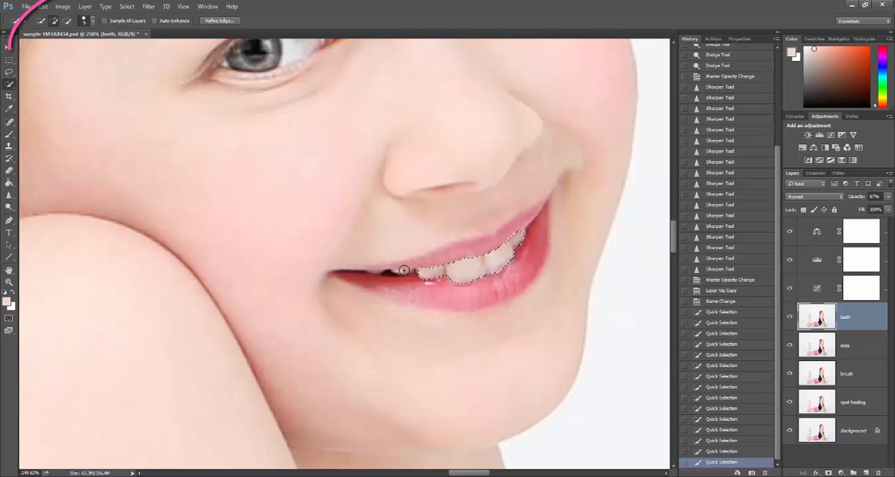
# Apply a Color Balance adjustment to the selected teeth, shifting the midtones away from yellow toward blue
pyautogui.click(63, 7)
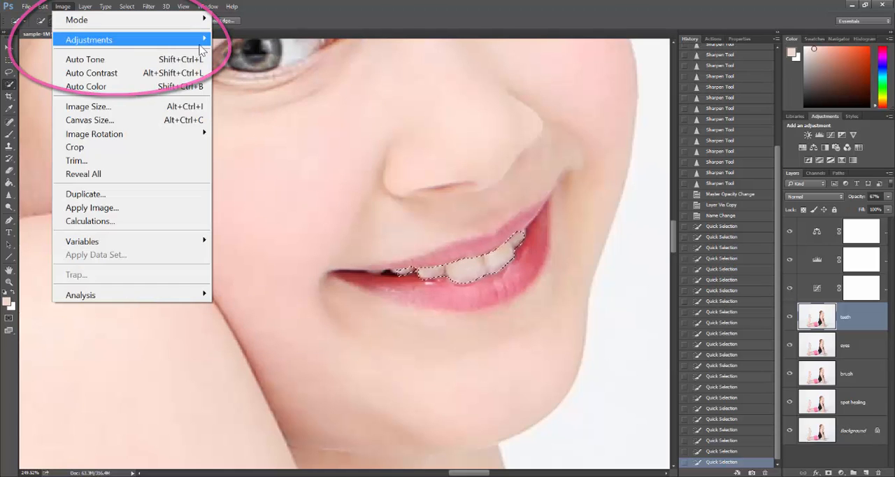
pyautogui.moveTo(208, 39)
pyautogui.click(261, 128)
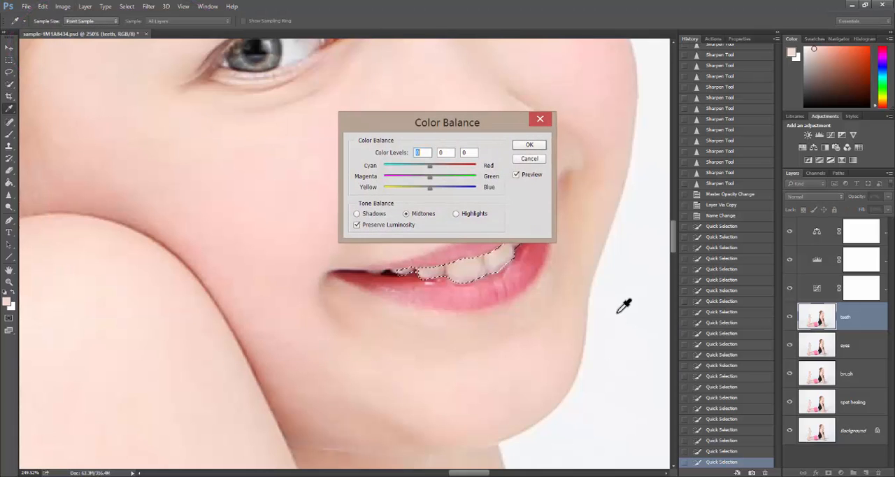
pyautogui.moveTo(489, 131); pyautogui.dragTo(502, 97)
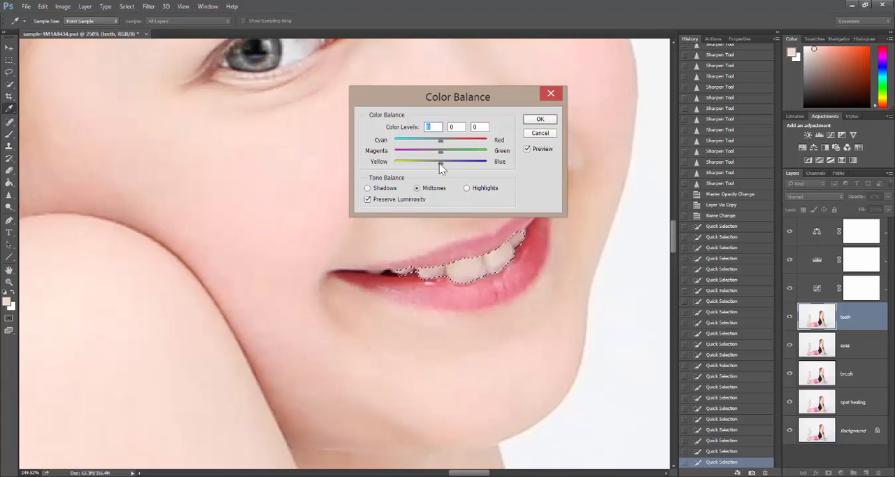
pyautogui.click(441, 163)
pyautogui.moveTo(442, 166)
pyautogui.mouseDown()
pyautogui.moveTo(451, 166)
pyautogui.moveTo(448, 144)
pyautogui.moveTo(443, 152)
pyautogui.mouseUp()
pyautogui.click(545, 124)
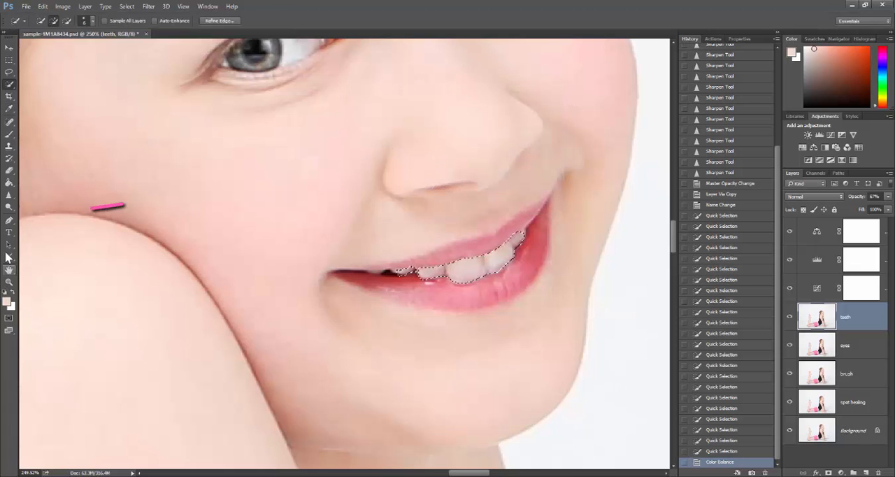
# Brighten the selected teeth with the Dodge tool at 6% exposure on midtones and clear the selection
pyautogui.click(9, 207)
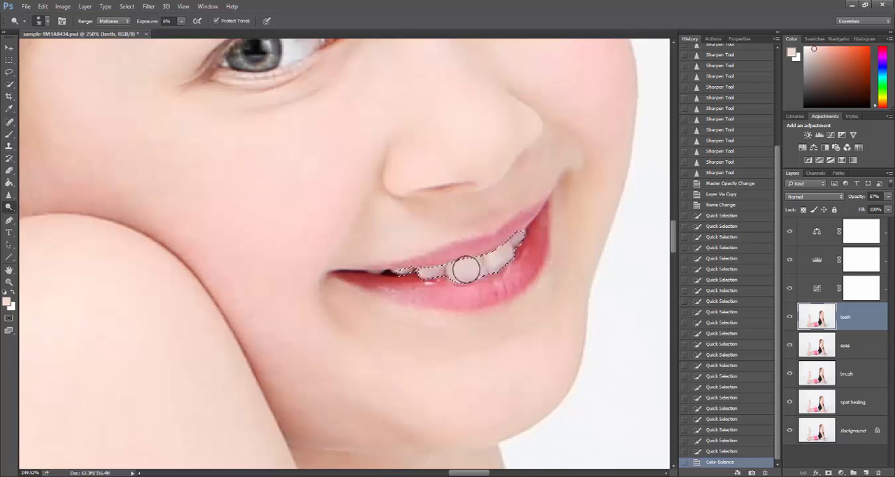
pyautogui.moveTo(476, 265)
pyautogui.mouseDown()
pyautogui.moveTo(503, 261)
pyautogui.moveTo(495, 254)
pyautogui.moveTo(514, 243)
pyautogui.moveTo(485, 262)
pyautogui.mouseUp()
pyautogui.click(435, 274)
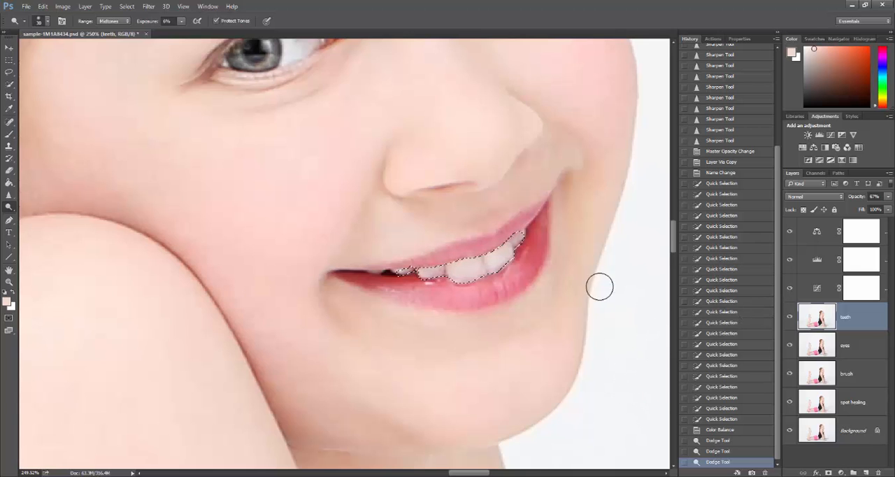
pyautogui.hotkey('ctrl', 'd')
pyautogui.hotkey('ctrl', 'd')
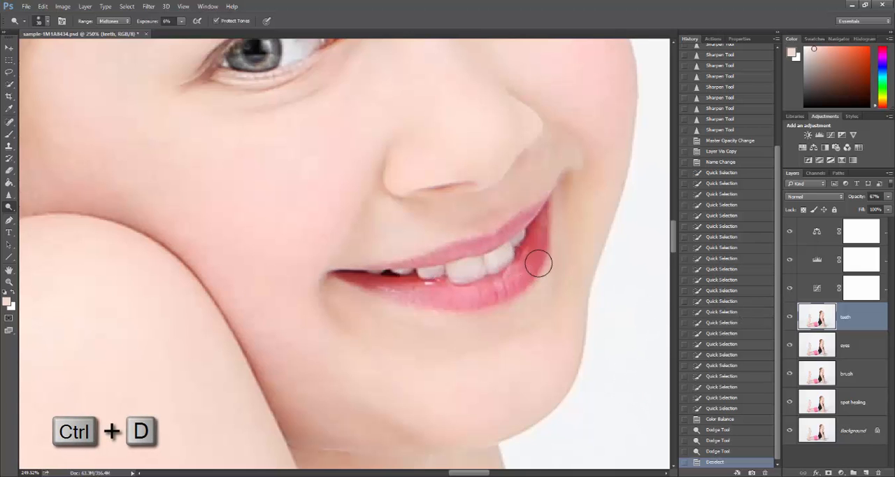
# Compare the portrait with the teeth layer hidden and shown, and lower that layer's opacity
pyautogui.scroll(-9, 538, 263)
pyautogui.scroll(-1, 541, 255)
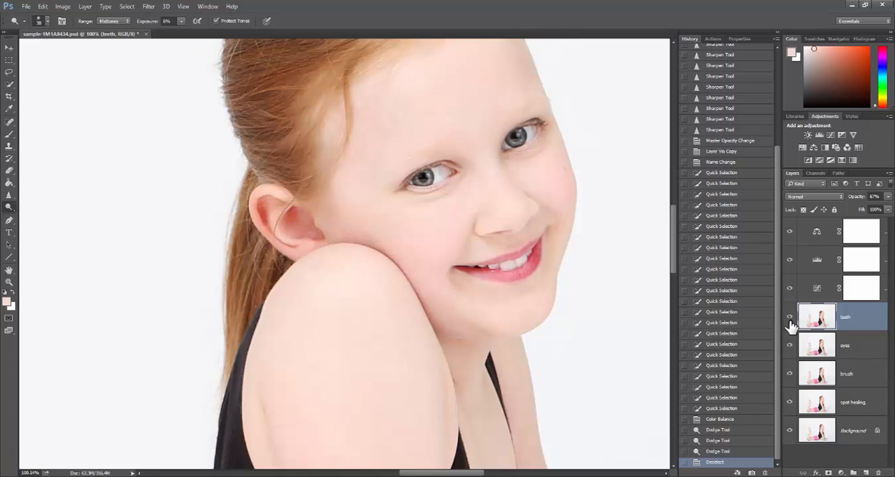
pyautogui.click(789, 318)
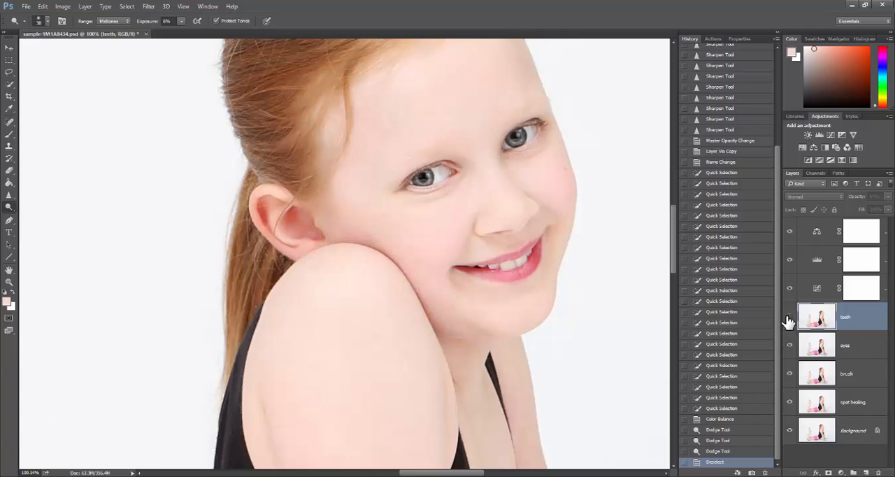
pyautogui.click(790, 319)
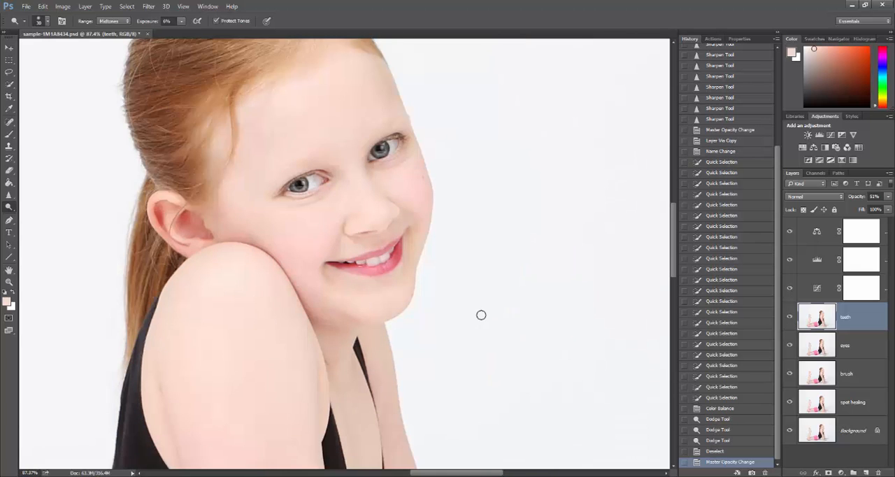
pyautogui.hotkey('ctrl', '0')
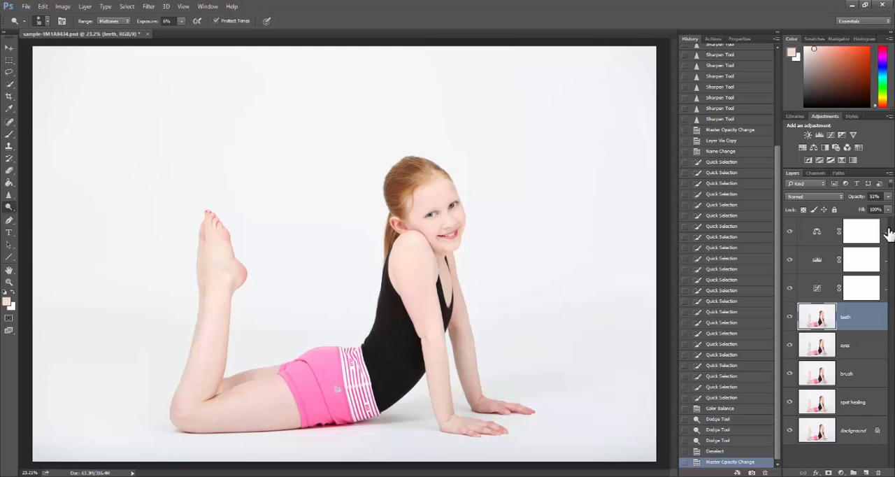
# Save the layered document as a new Photoshop file named "sample-final-1M1A8434" in the sample photos folder
pyautogui.click(26, 6)
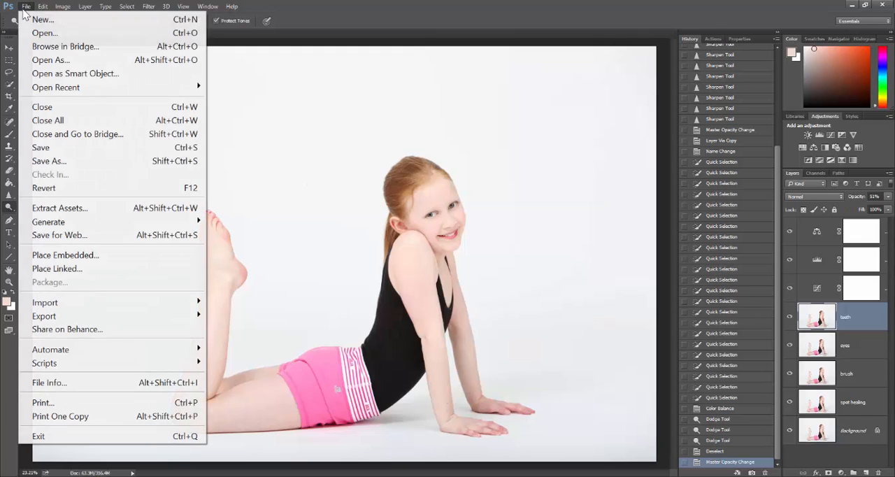
pyautogui.click(38, 162)
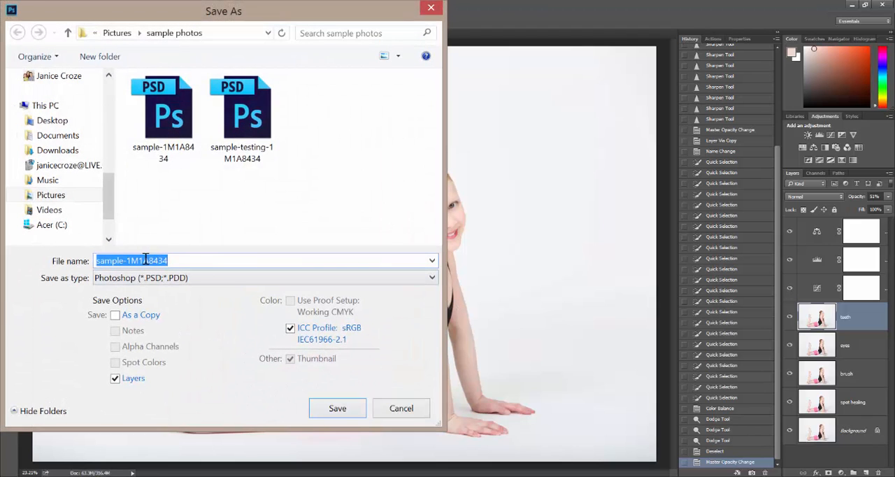
pyautogui.click(122, 260)
pyautogui.write('final-')
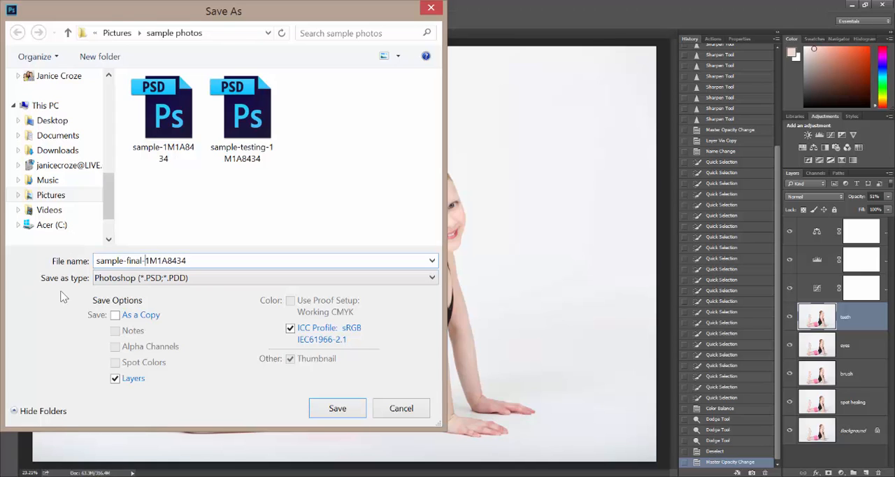
pyautogui.click(339, 410)
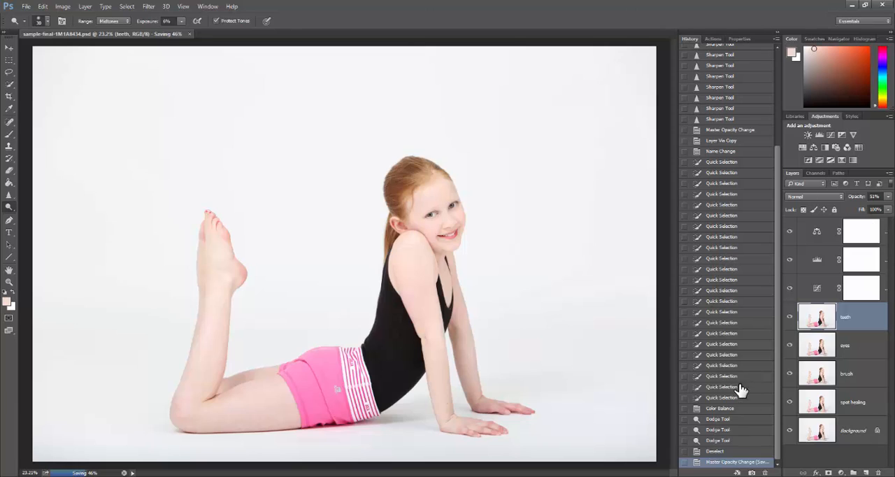
# Compare the whole photo with the teeth layer and the three adjustment layers hidden and shown
pyautogui.click(790, 319)
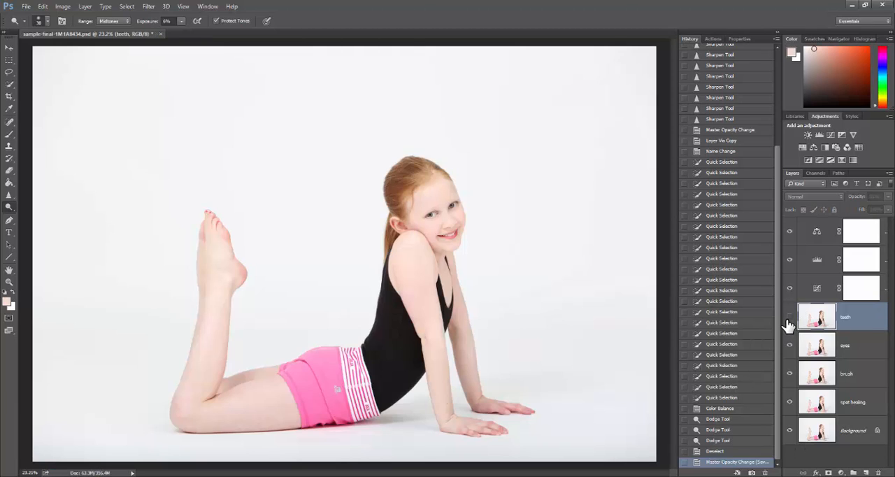
pyautogui.click(789, 318)
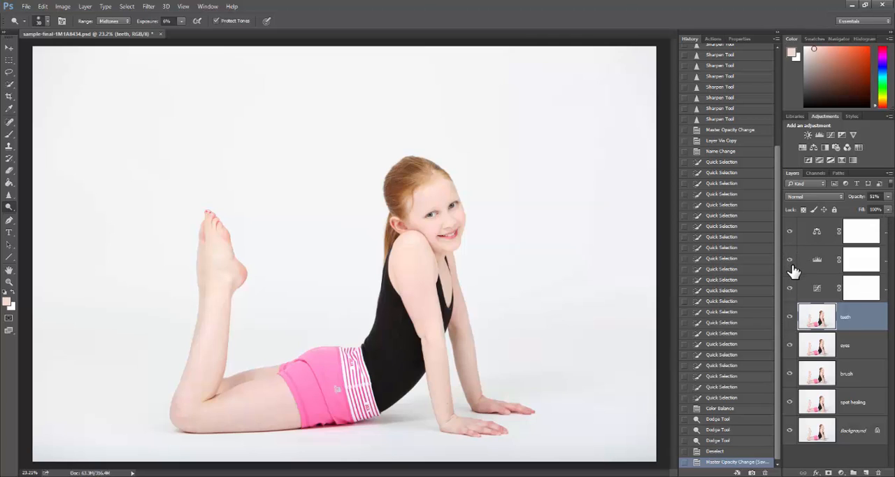
pyautogui.moveTo(790, 288); pyautogui.dragTo(788, 231)
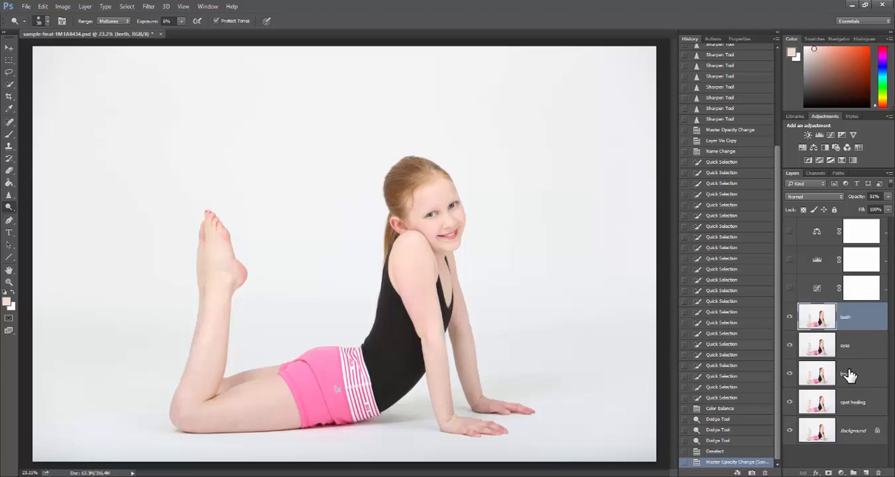
pyautogui.click(790, 288)
pyautogui.click(790, 260)
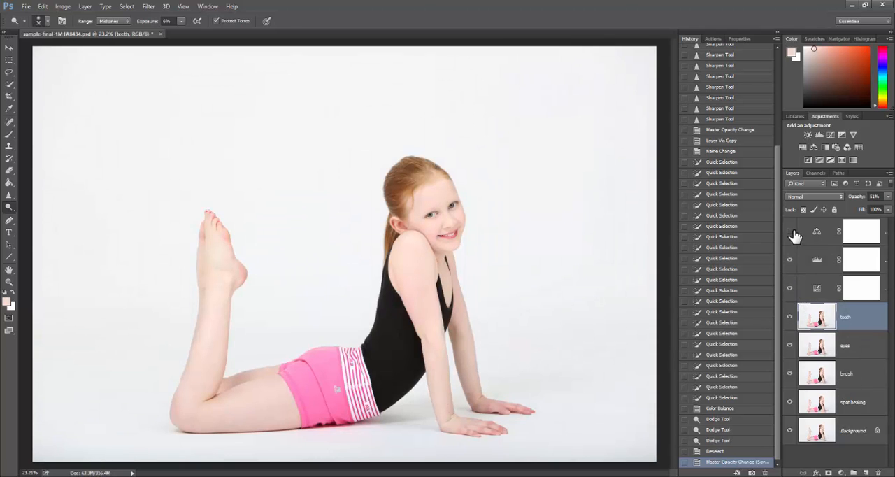
pyautogui.click(790, 231)
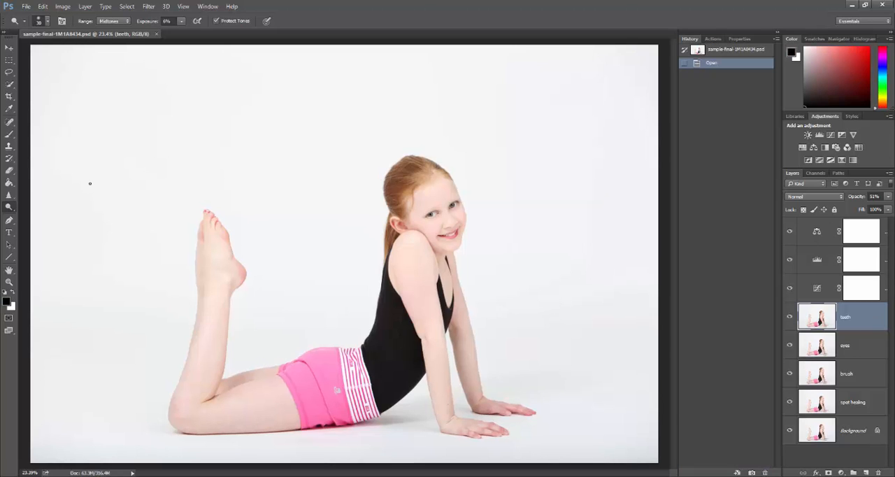
# Crop the photo at its original ratio, trimming the empty background and repositioning the girl within the frame
pyautogui.click(11, 98)
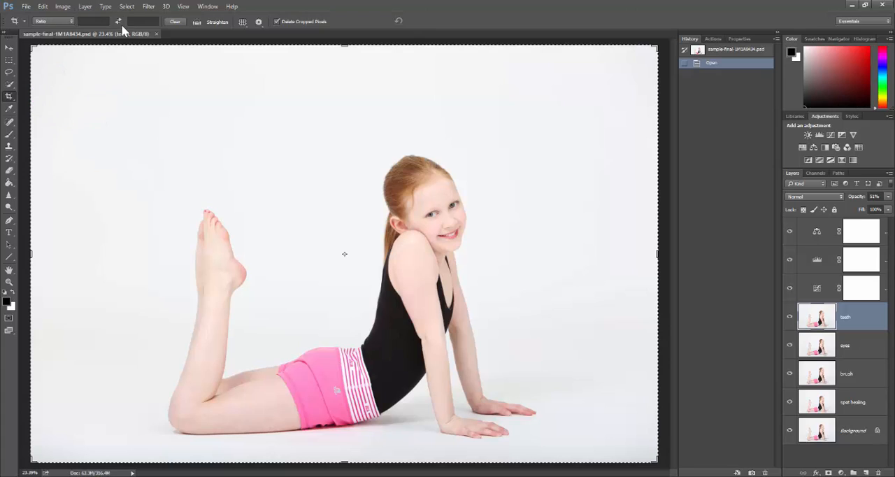
pyautogui.click(19, 21)
pyautogui.click(71, 22)
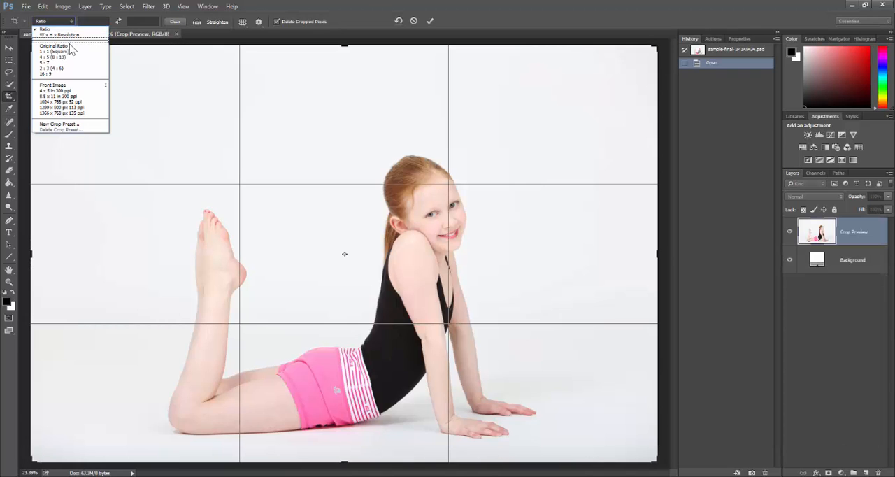
pyautogui.click(70, 46)
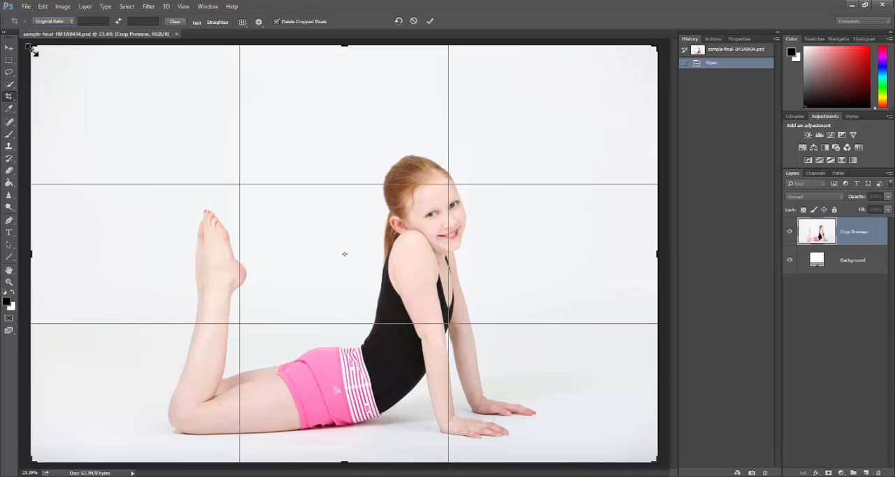
pyautogui.moveTo(31, 47); pyautogui.dragTo(79, 77)
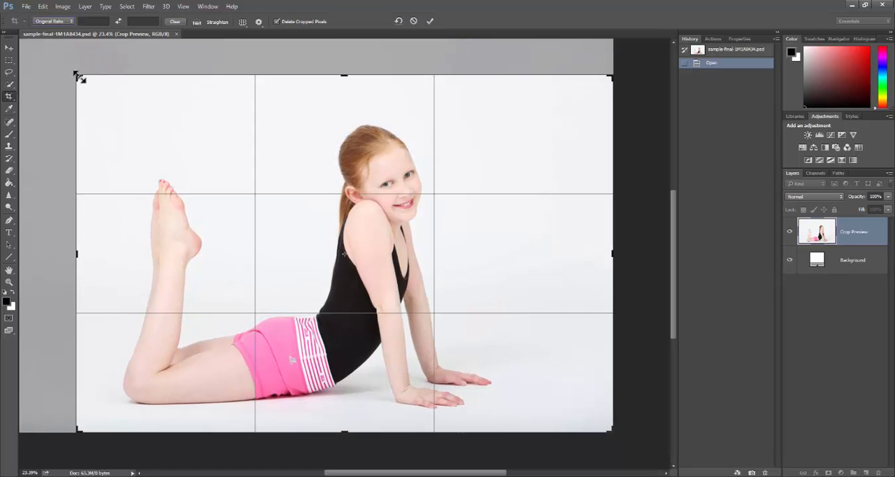
pyautogui.moveTo(340, 195); pyautogui.dragTo(347, 199)
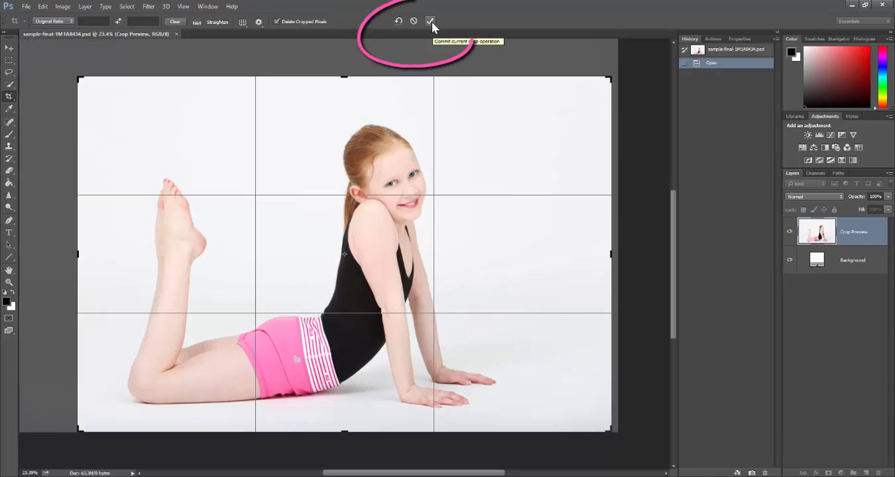
pyautogui.click(432, 21)
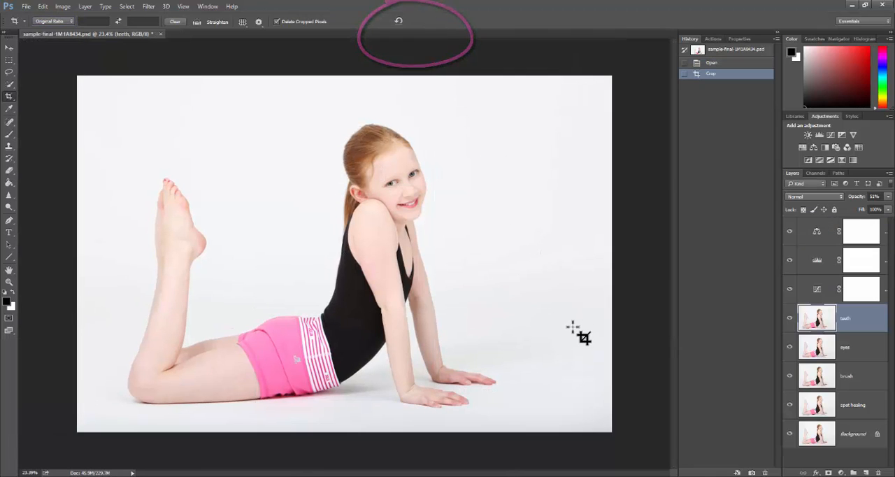
pyautogui.click(26, 6)
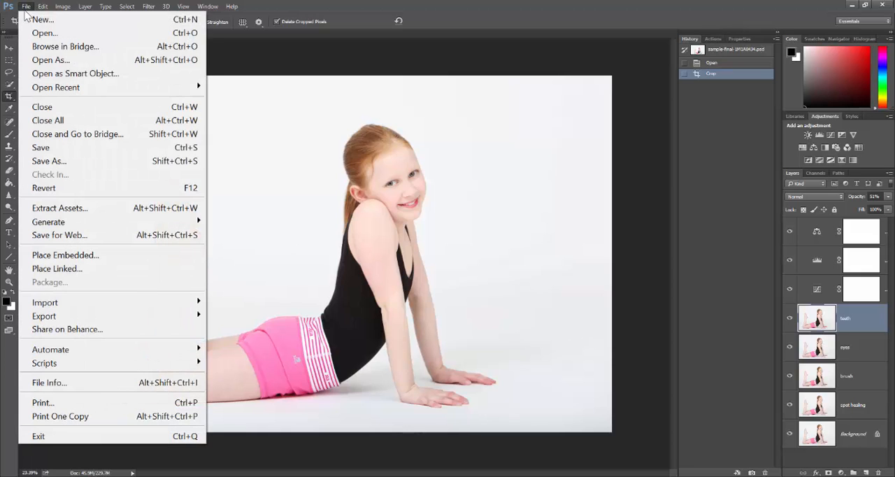
pyautogui.click(58, 161)
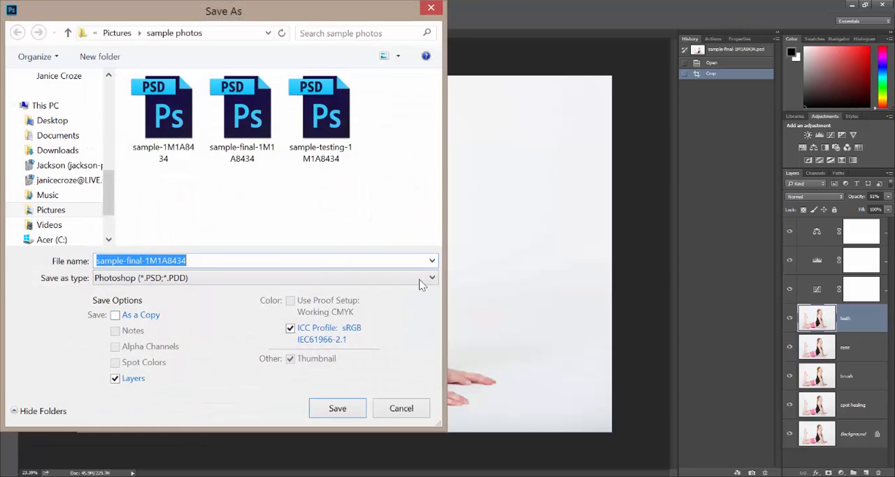
pyautogui.click(433, 280)
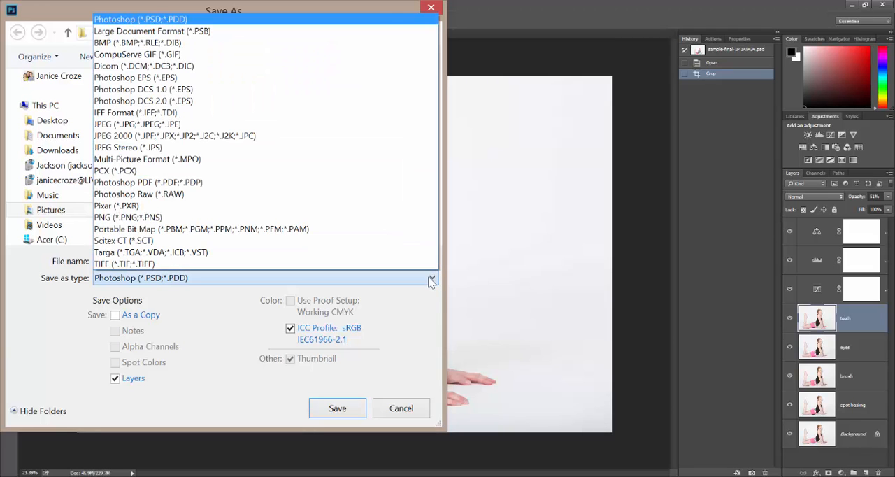
pyautogui.click(374, 124)
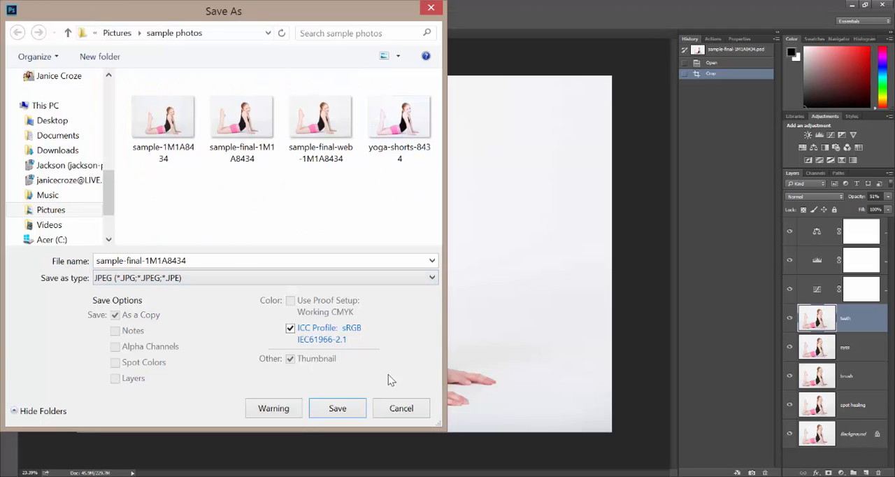
pyautogui.click(402, 409)
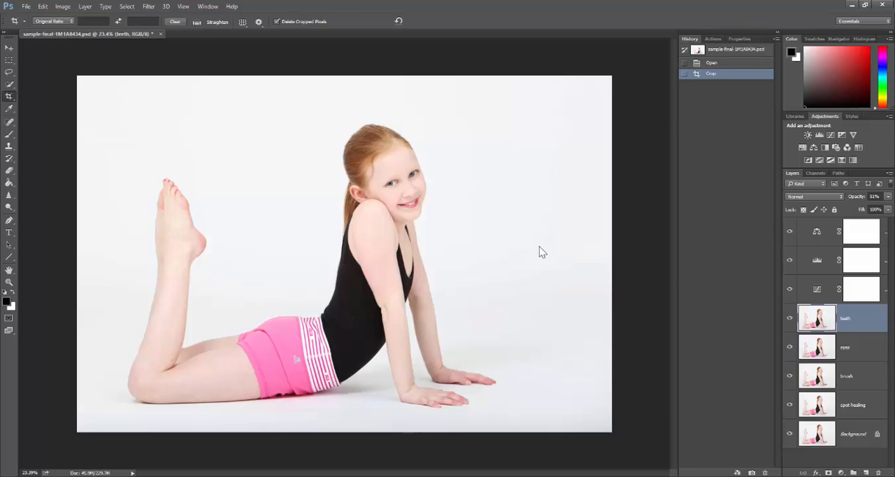
# Resize the cropped photo proportionally to 740 pixels wide at a resolution of 72 pixels/inch
pyautogui.hotkey('ctrl', 'alt', 'i')
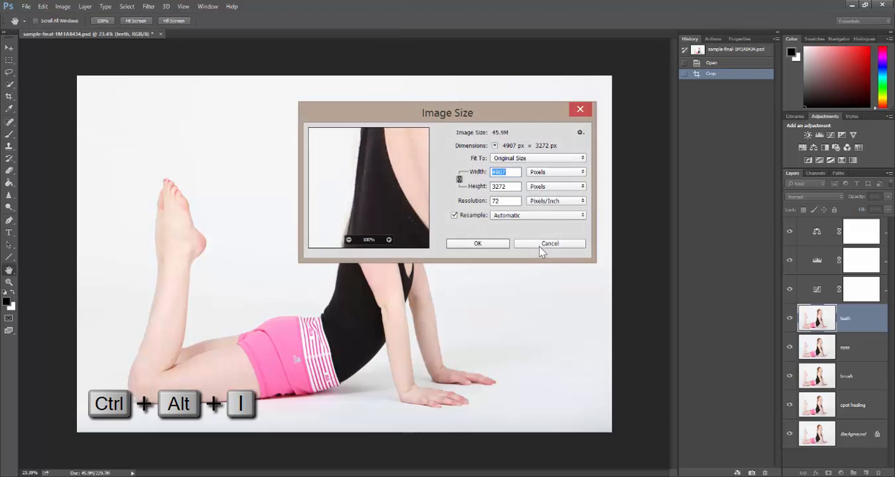
pyautogui.click(577, 160)
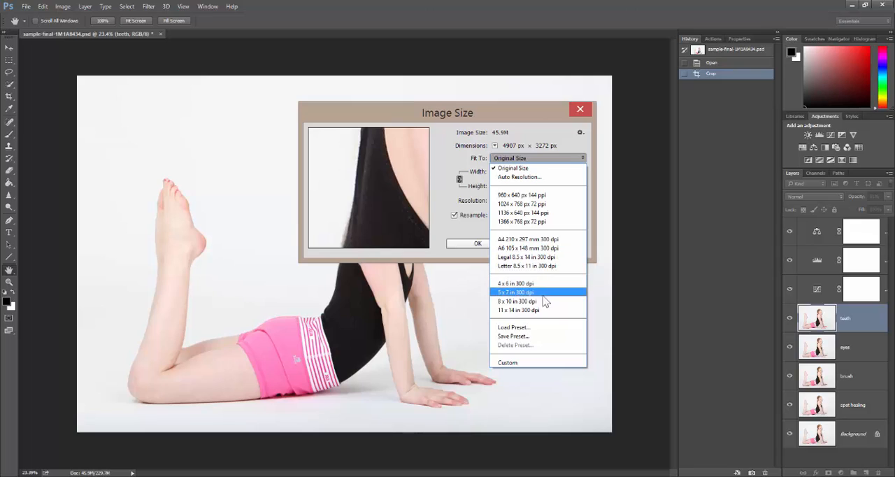
pyautogui.click(544, 361)
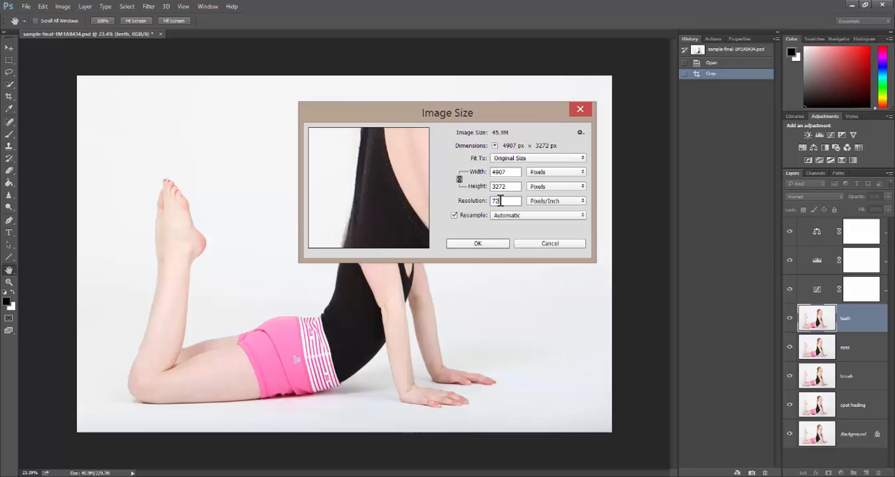
pyautogui.moveTo(500, 201); pyautogui.dragTo(494, 201)
pyautogui.click(507, 172)
pyautogui.moveTo(507, 171); pyautogui.dragTo(494, 171)
pyautogui.write('740')
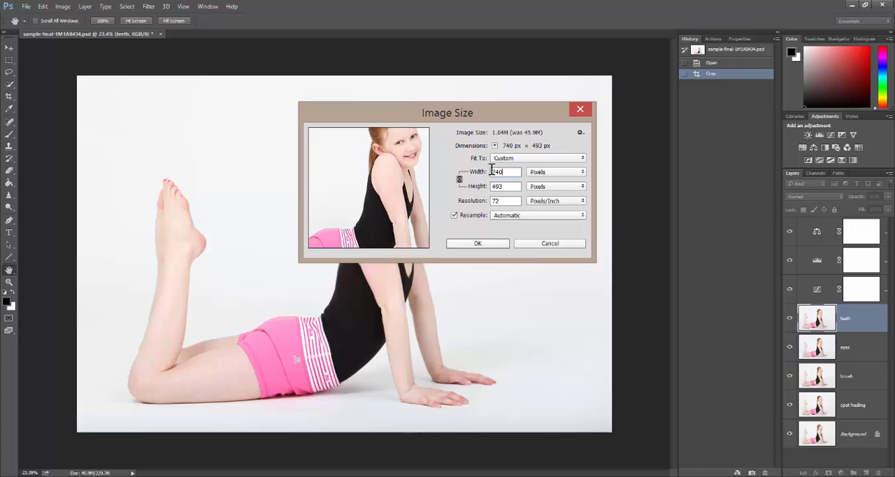
pyautogui.click(477, 244)
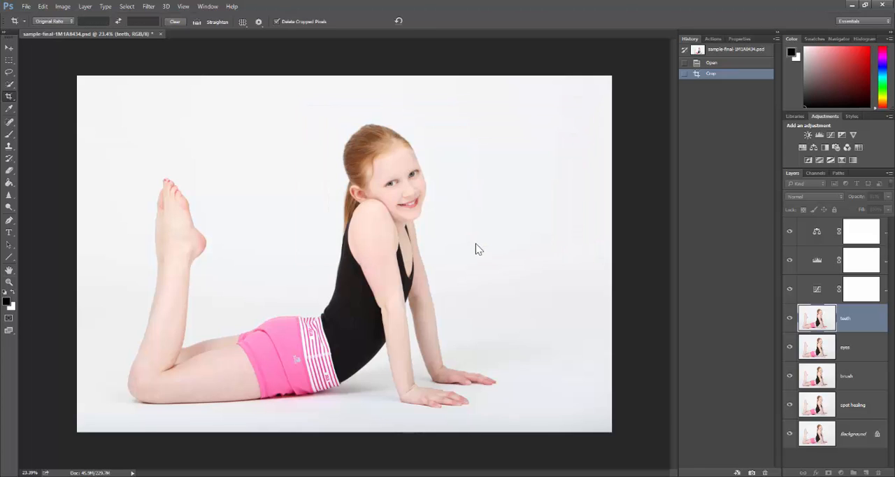
# Save the resized photo for web as a high-quality JPEG in the sample photos folder, adding "web" after "sample-final-" in its file name
pyautogui.scroll(7, 375, 243)
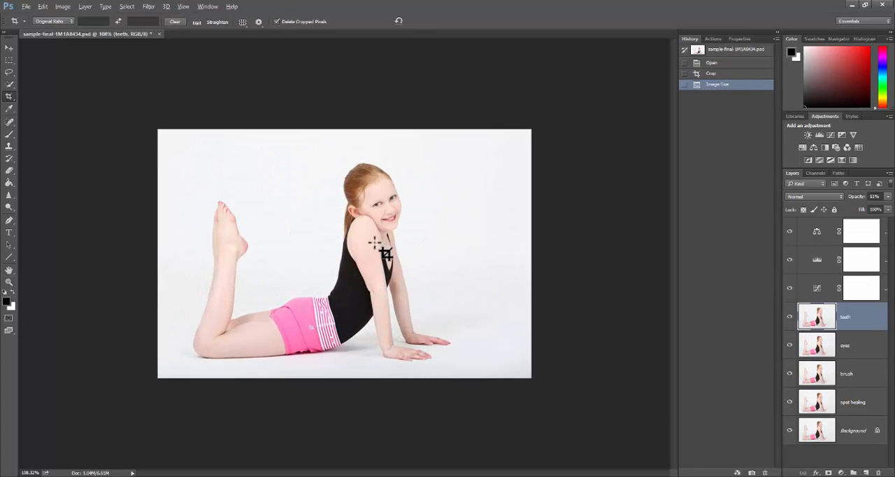
pyautogui.click(25, 7)
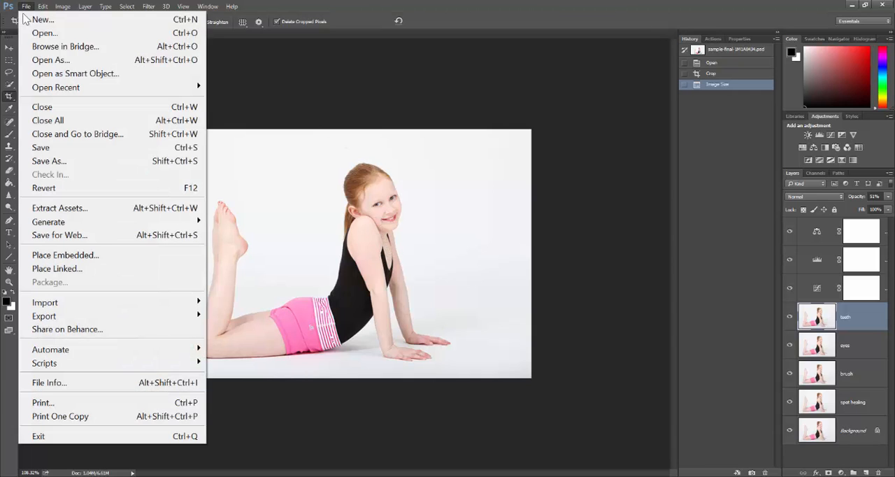
pyautogui.click(62, 236)
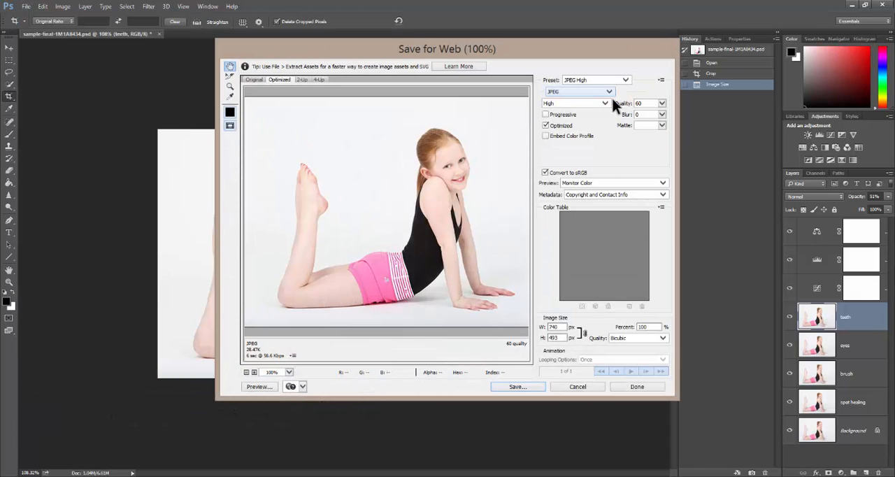
pyautogui.click(518, 387)
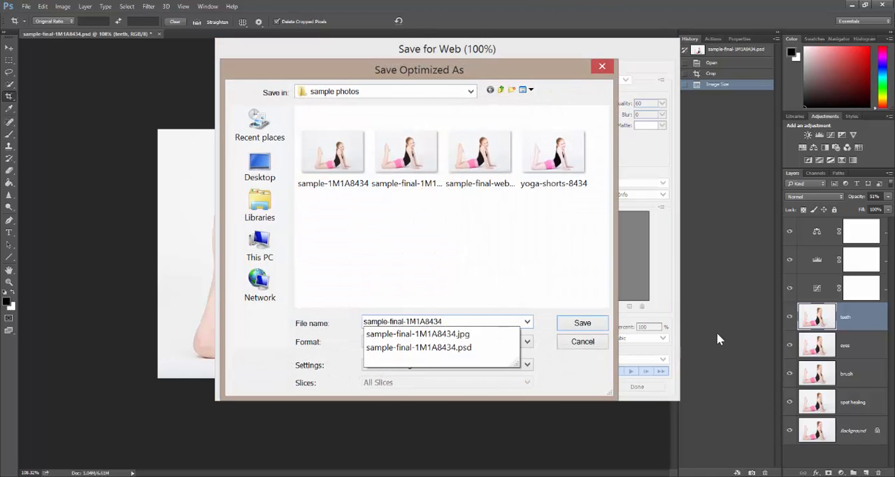
pyautogui.write('we')
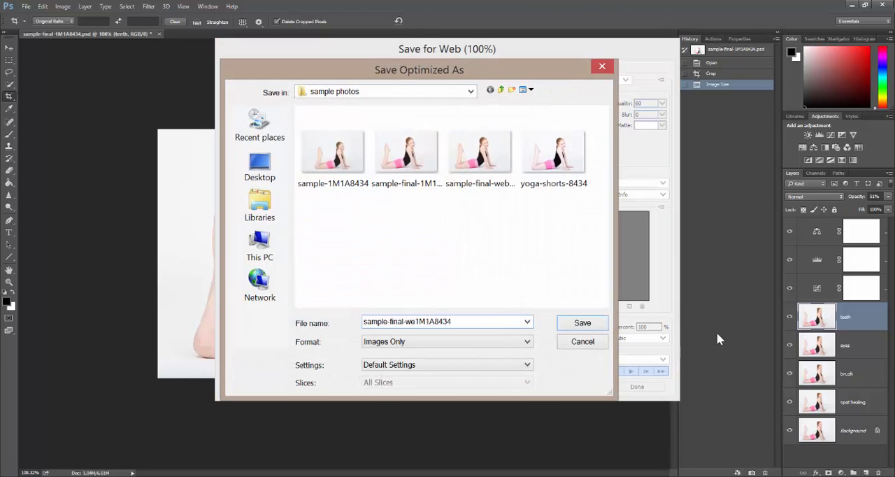
pyautogui.write('b')
pyautogui.click(583, 322)
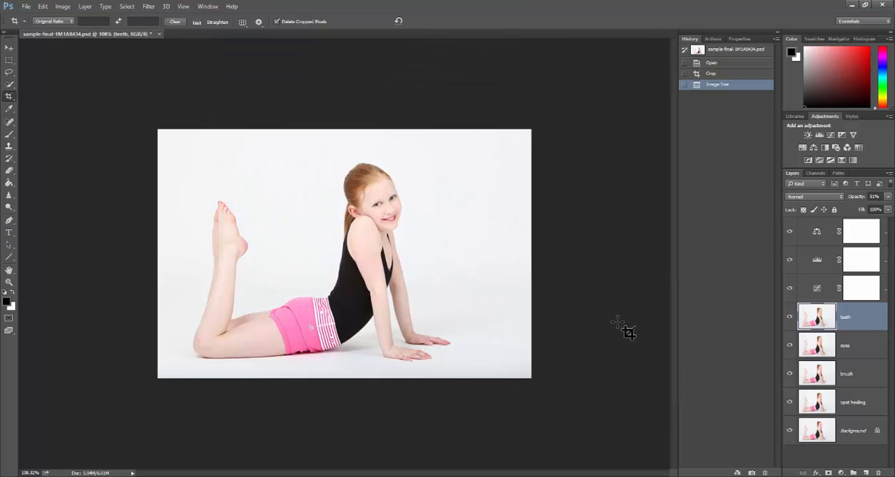